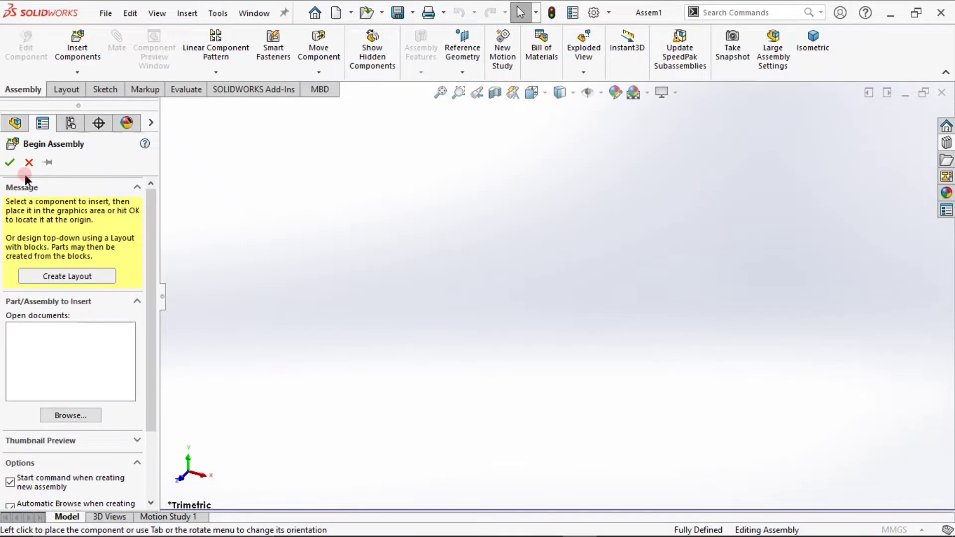
- Cancel the Begin Assembly command and add in the Toolbox from the Design Library
{"action": "left_click", "coordinate": [426, 311]}
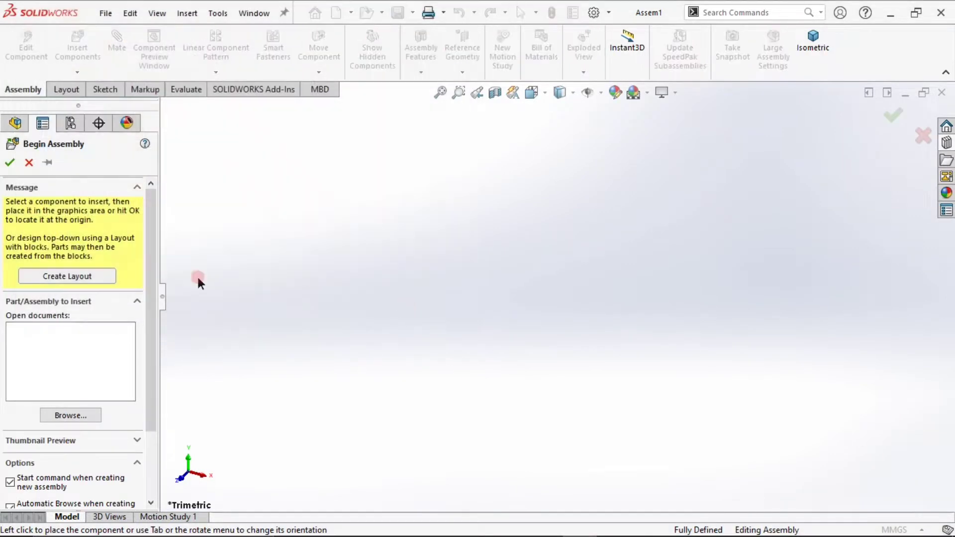
{"action": "left_click", "coordinate": [30, 162]}
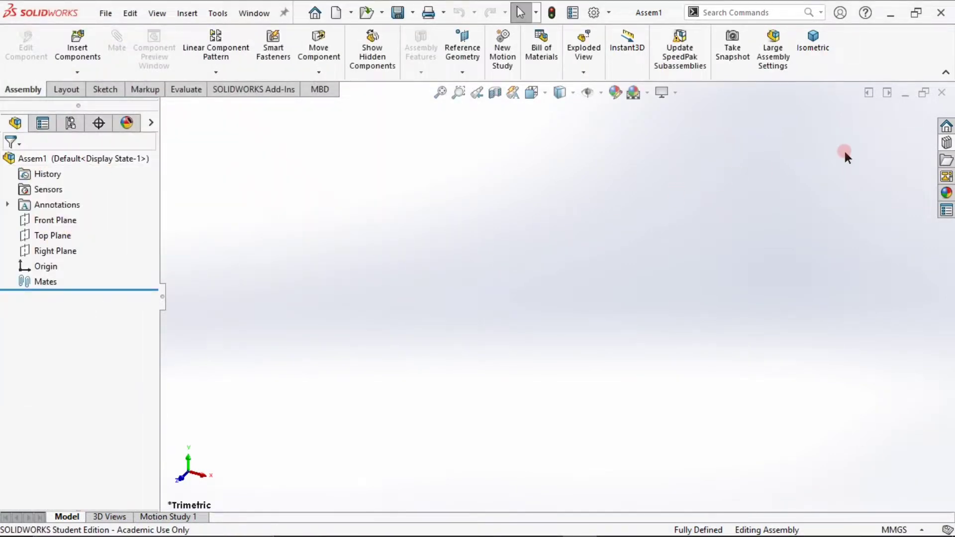
{"action": "left_click", "coordinate": [947, 142]}
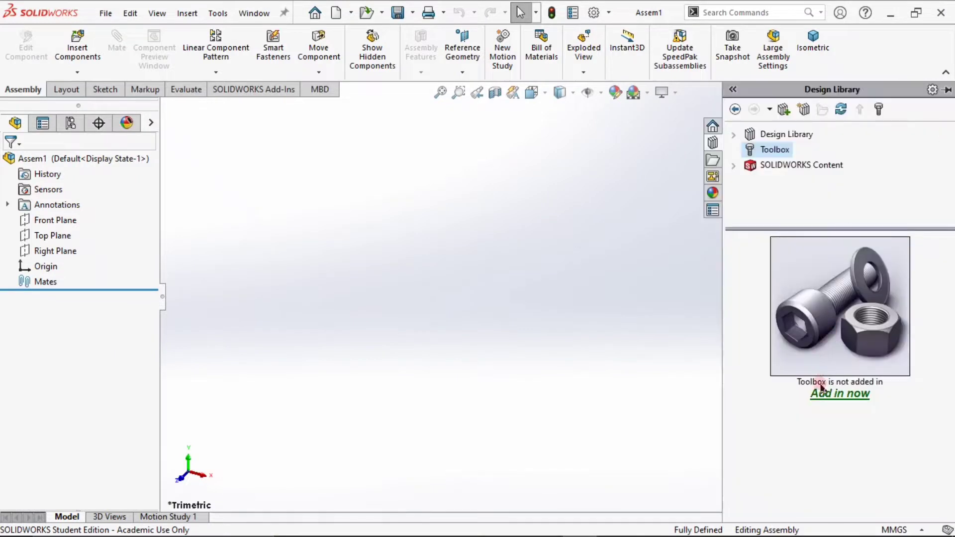
{"action": "left_click", "coordinate": [823, 394]}
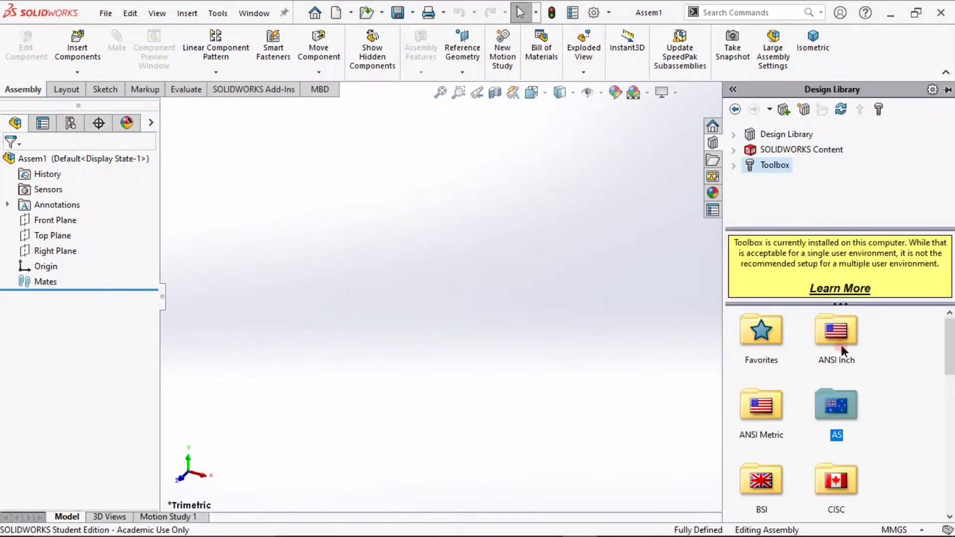
- Insert a Straight Bevel (Pinion) into the assembly from the Toolbox's ANSI Inch Power Transmission gears
{"action": "left_click", "coordinate": [848, 332]}
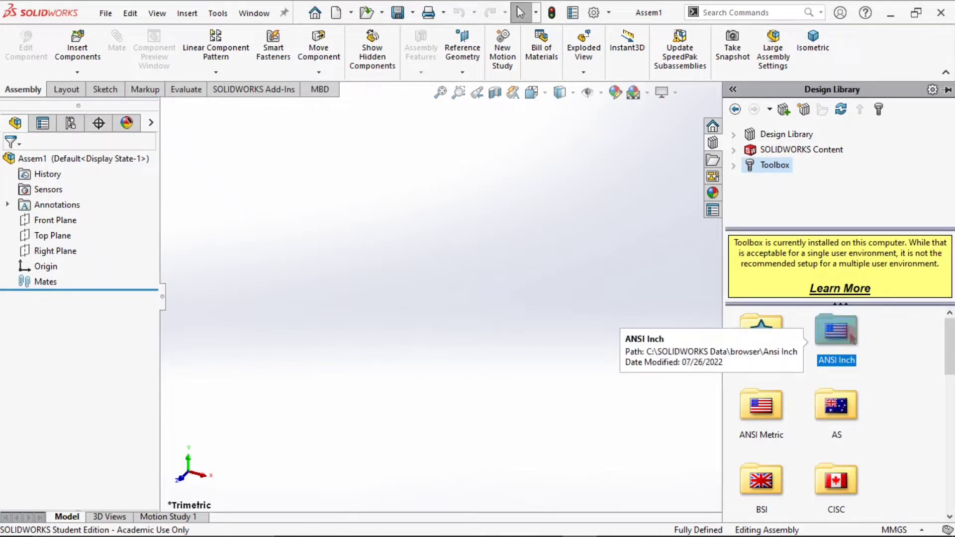
{"action": "double_click", "coordinate": [848, 331]}
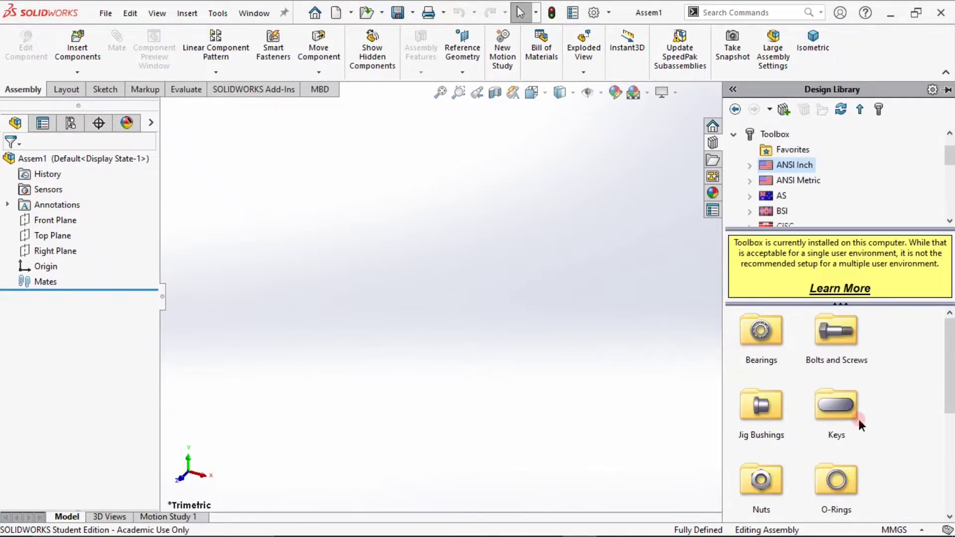
{"action": "scroll", "coordinate": [861, 461], "scroll_direction": "down", "scroll_amount": 2}
{"action": "scroll", "coordinate": [821, 393], "scroll_direction": "down", "scroll_amount": 2}
{"action": "double_click", "coordinate": [838, 335]}
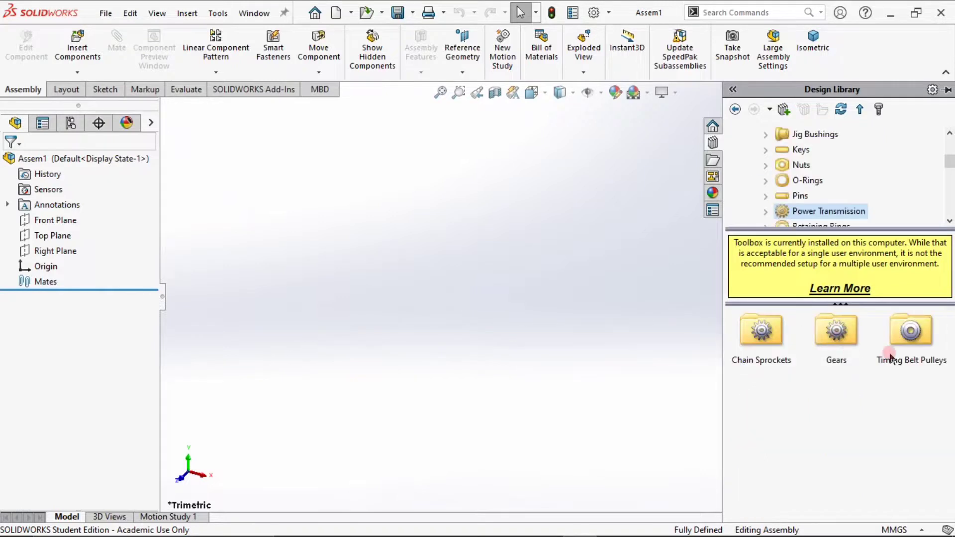
{"action": "left_click", "coordinate": [824, 331]}
{"action": "double_click", "coordinate": [824, 332]}
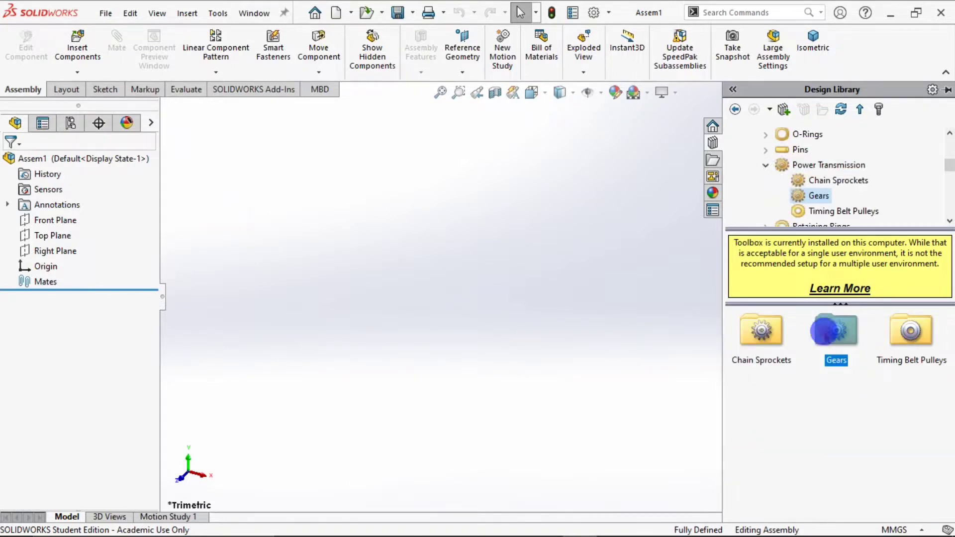
{"action": "scroll", "coordinate": [846, 407], "scroll_direction": "down", "scroll_amount": 1}
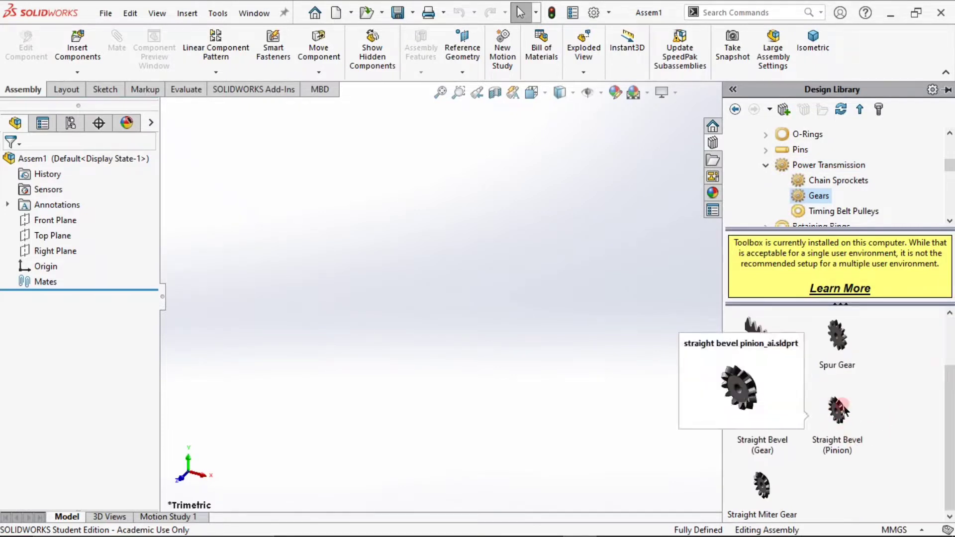
{"action": "left_click_drag", "start_coordinate": [840, 407], "coordinate": [367, 266]}
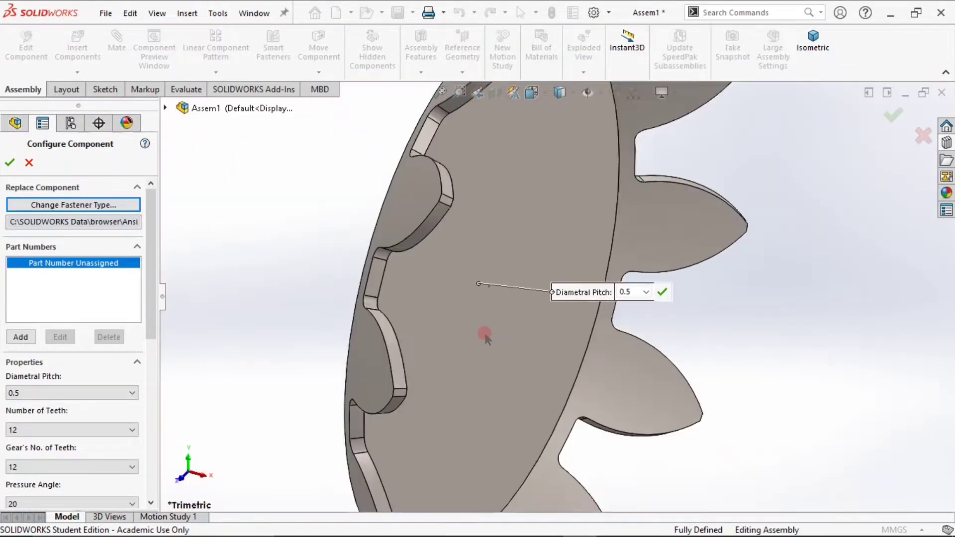
- Set the bevel pinion's diametral pitch to 5
{"action": "scroll", "coordinate": [83, 378], "scroll_direction": "down", "scroll_amount": 3}
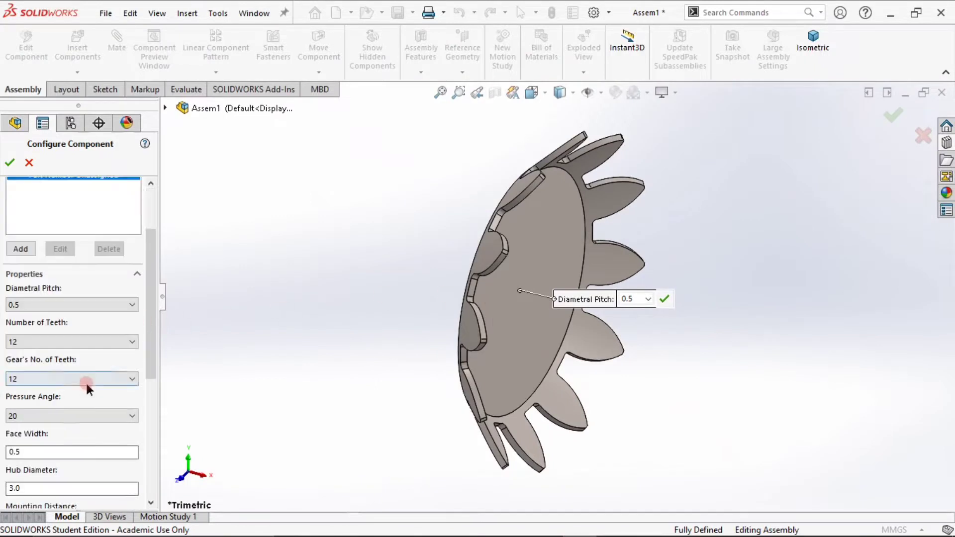
{"action": "left_click", "coordinate": [133, 297]}
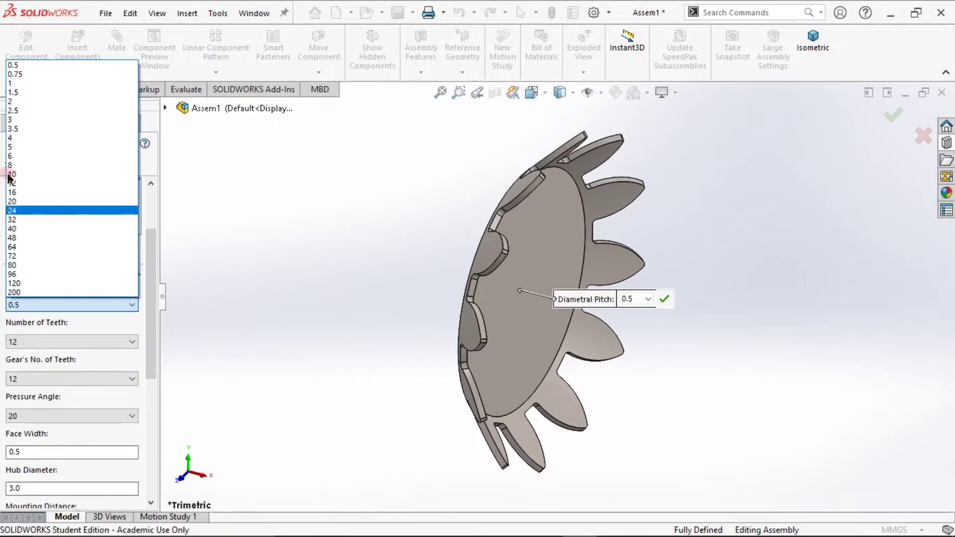
{"action": "left_click", "coordinate": [35, 145]}
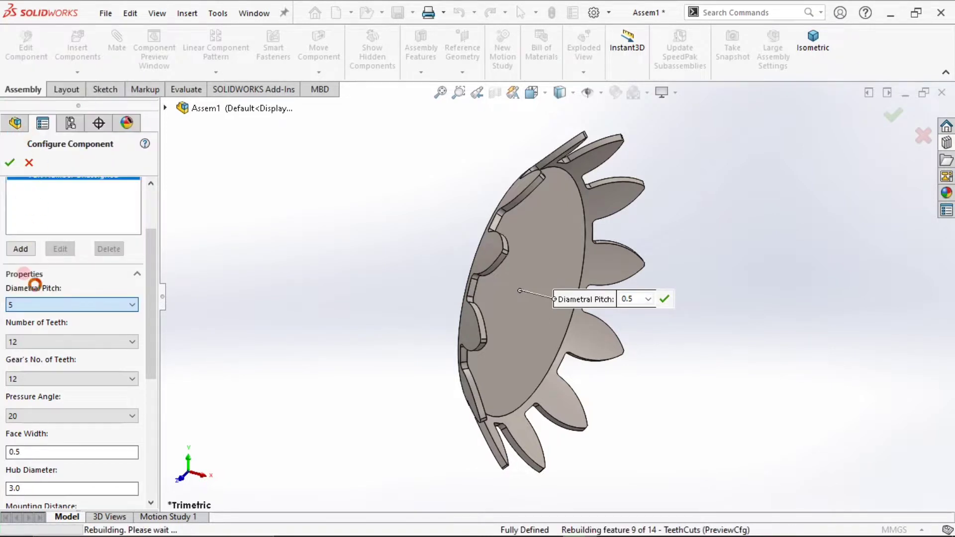
{"action": "left_click", "coordinate": [49, 342]}
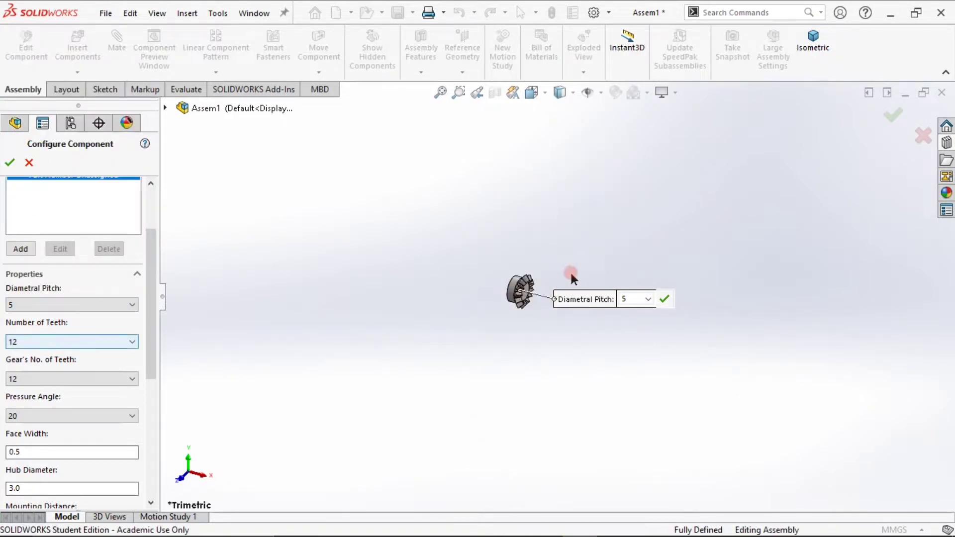
{"action": "scroll", "coordinate": [511, 309], "scroll_direction": "down", "scroll_amount": 5}
{"action": "scroll", "coordinate": [508, 311], "scroll_direction": "down", "scroll_amount": 1}
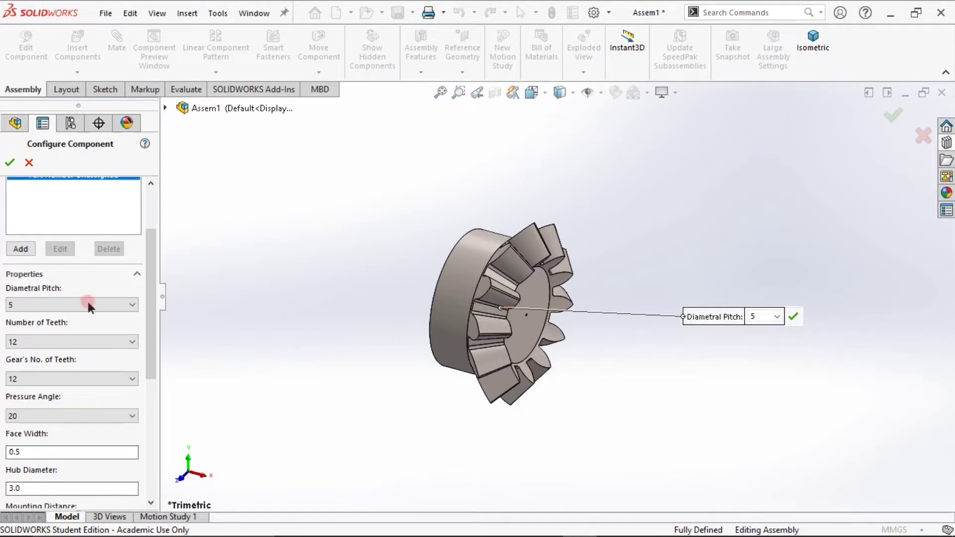
- Set the bevel pinion's number of teeth to 16
{"action": "left_click", "coordinate": [64, 342]}
{"action": "left_click", "coordinate": [64, 342]}
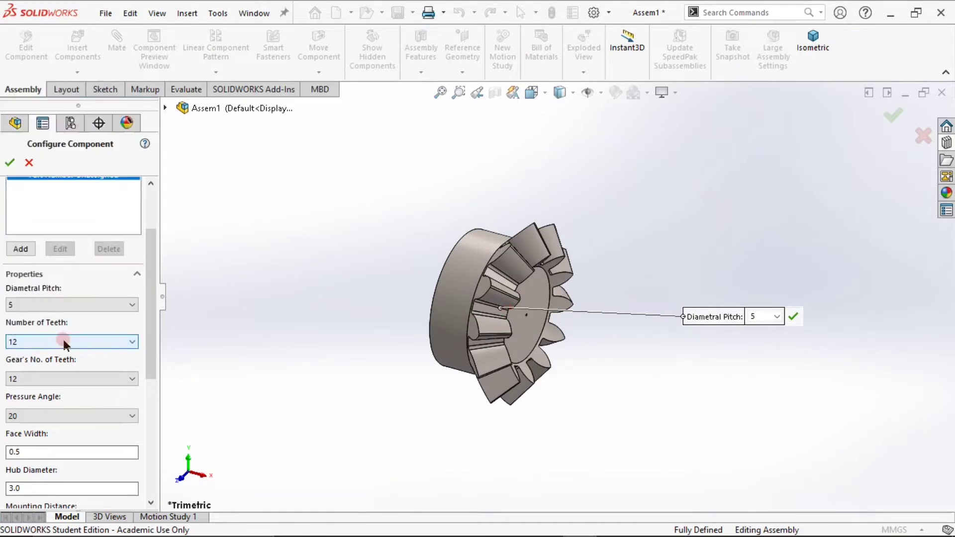
{"action": "left_click", "coordinate": [64, 341]}
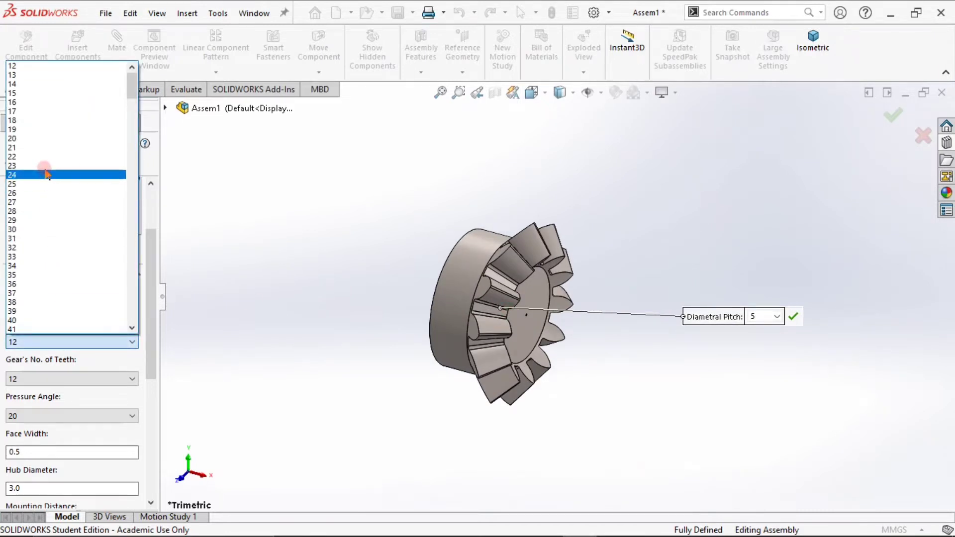
{"action": "left_click", "coordinate": [47, 102]}
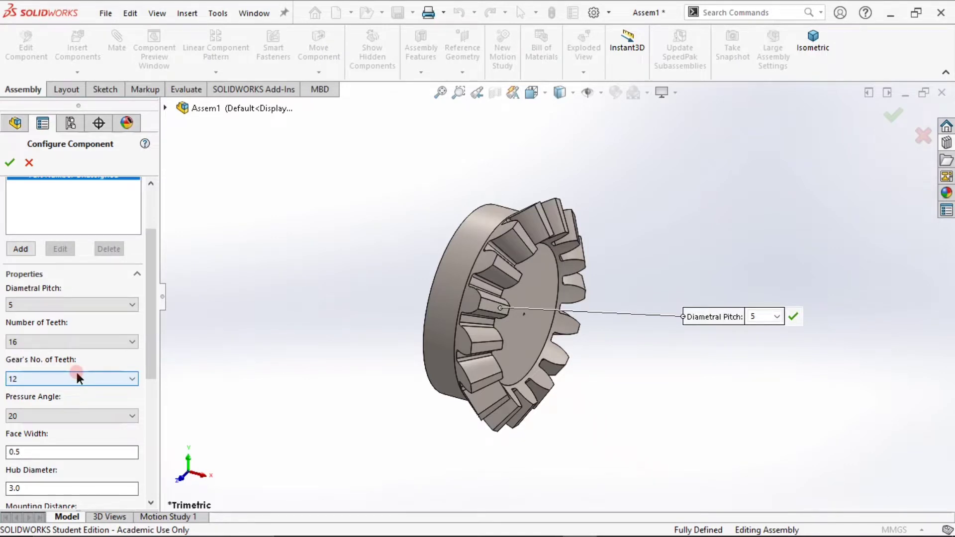
- Set the mating gear's number of teeth to 49 in the pinion's properties
{"action": "left_click", "coordinate": [76, 372]}
{"action": "scroll", "coordinate": [74, 350], "scroll_direction": "down", "scroll_amount": 1}
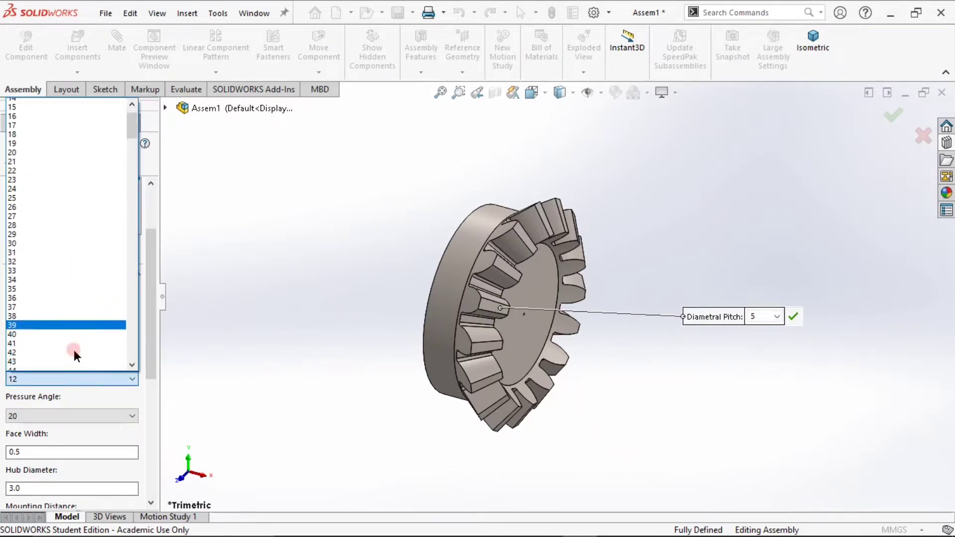
{"action": "scroll", "coordinate": [73, 350], "scroll_direction": "down", "scroll_amount": 3}
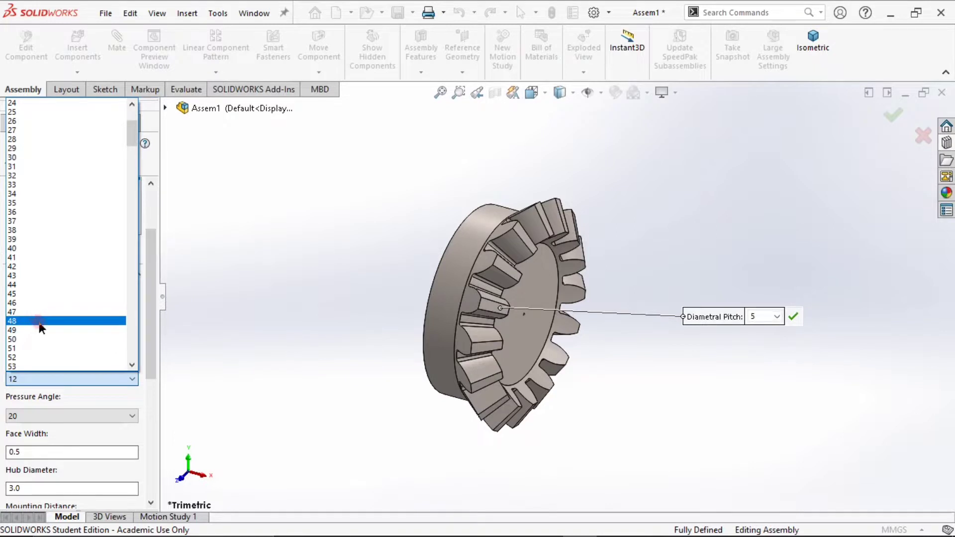
{"action": "left_click", "coordinate": [40, 324]}
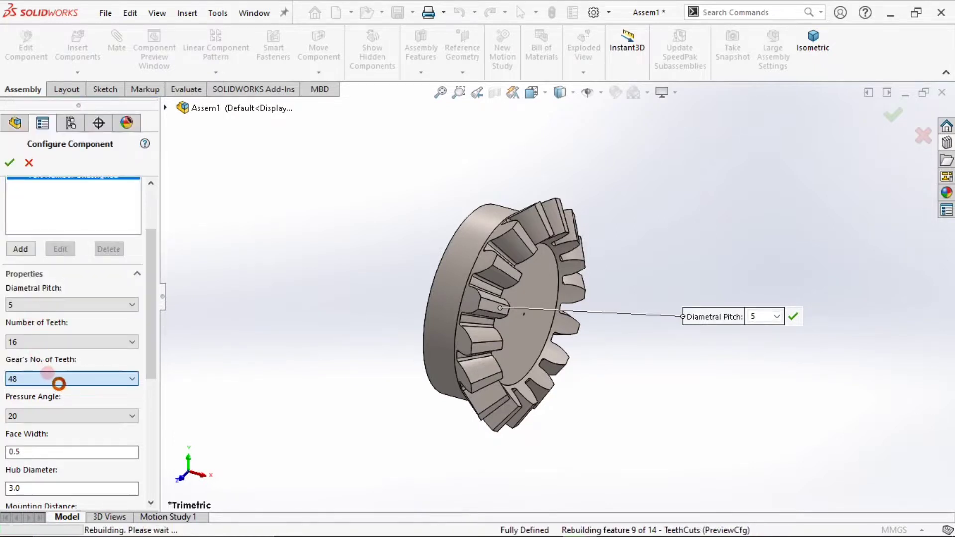
{"action": "left_click", "coordinate": [60, 379]}
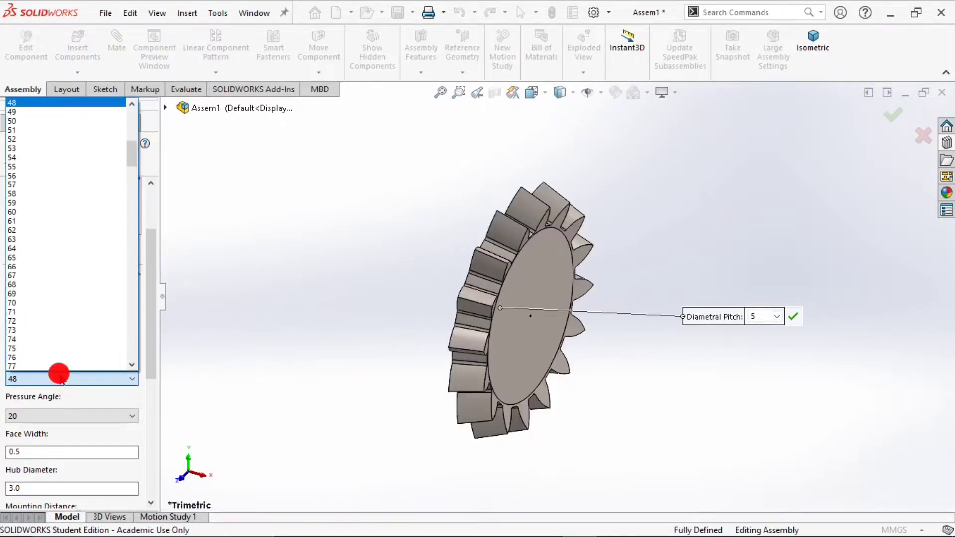
{"action": "left_click", "coordinate": [30, 112]}
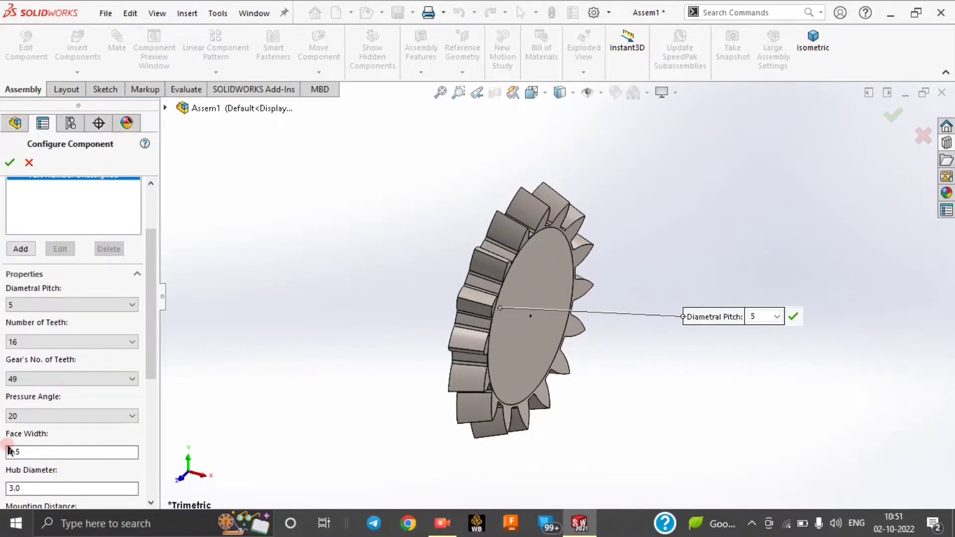
- Set the bevel pinion's face width to 1.5
{"action": "scroll", "coordinate": [50, 388], "scroll_direction": "down", "scroll_amount": 5}
{"action": "left_click", "coordinate": [37, 346]}
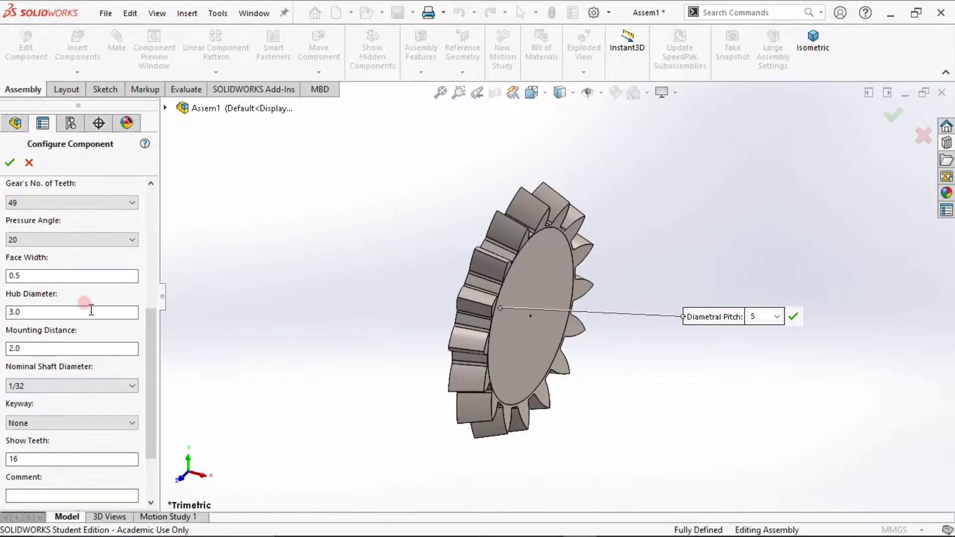
{"action": "middle_click_drag", "start_coordinate": [278, 285], "coordinate": [312, 267]}
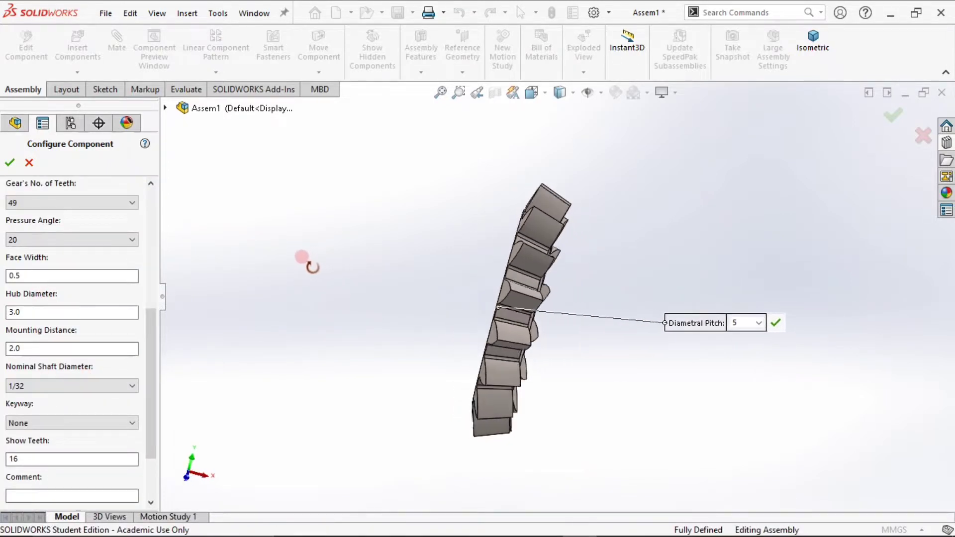
{"action": "left_click", "coordinate": [50, 276]}
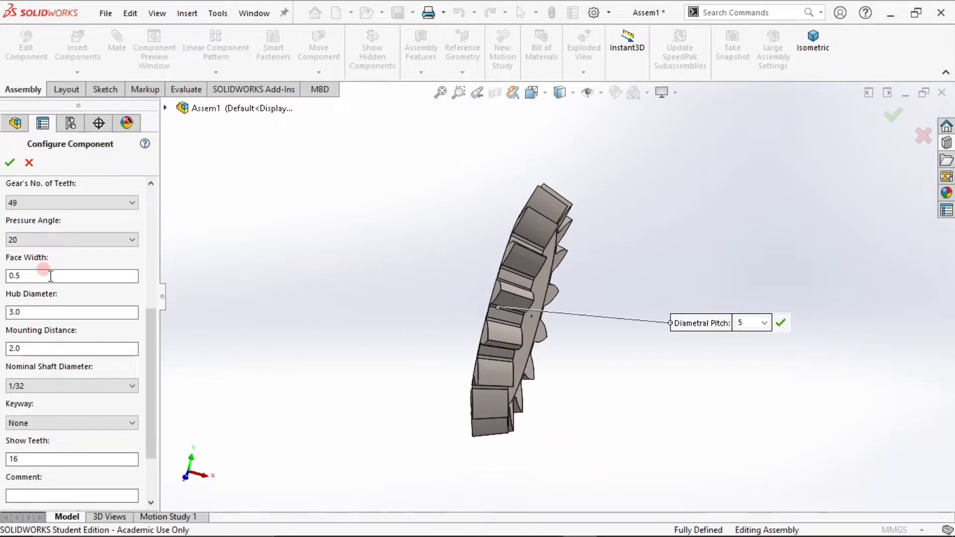
{"action": "left_click", "coordinate": [50, 277]}
{"action": "type", "text": "1."}
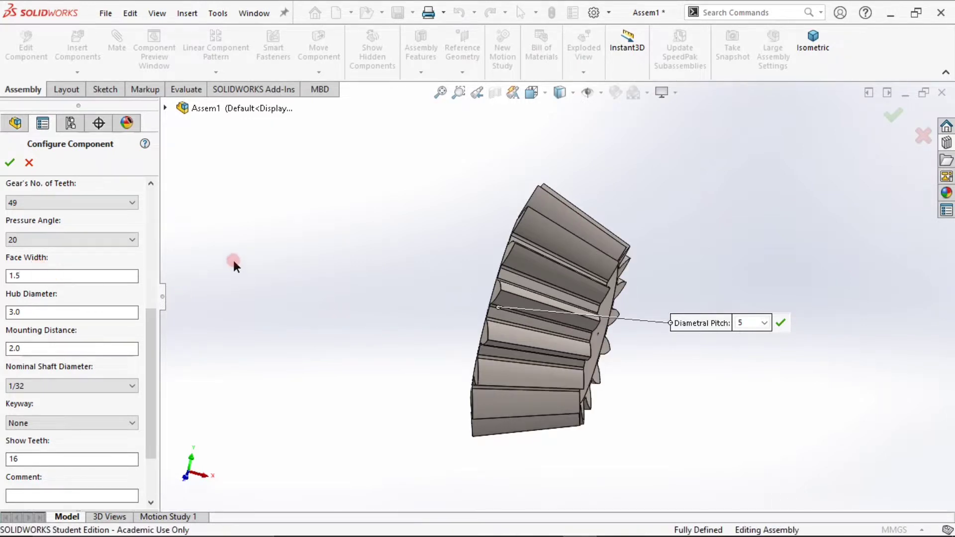
{"action": "middle_click_drag", "start_coordinate": [234, 262], "coordinate": [199, 249]}
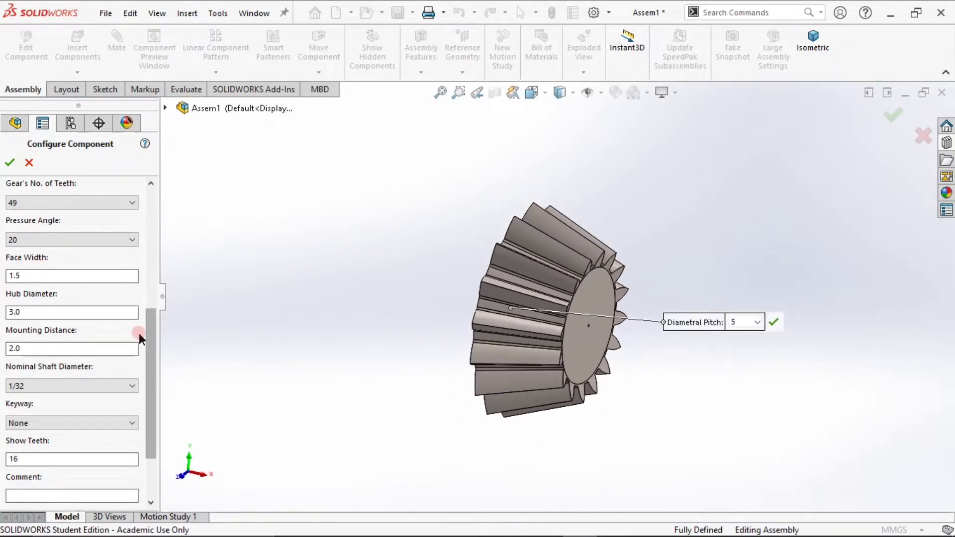
- Set the bevel pinion's hub diameter to 1.5
{"action": "left_click", "coordinate": [52, 309]}
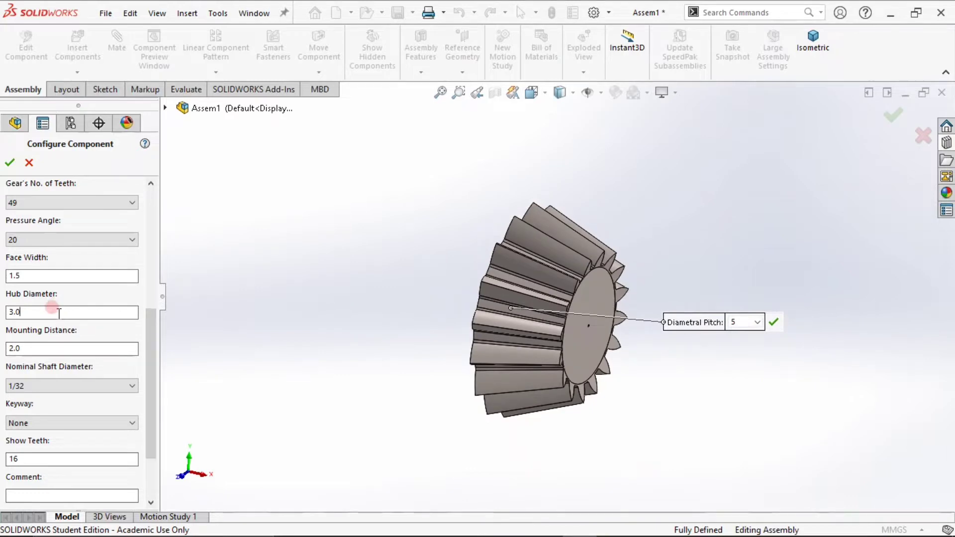
{"action": "left_click", "coordinate": [60, 312]}
{"action": "key", "text": "BackSpace"}
{"action": "key", "text": "BackSpace"}
{"action": "type", "text": "1.5"}
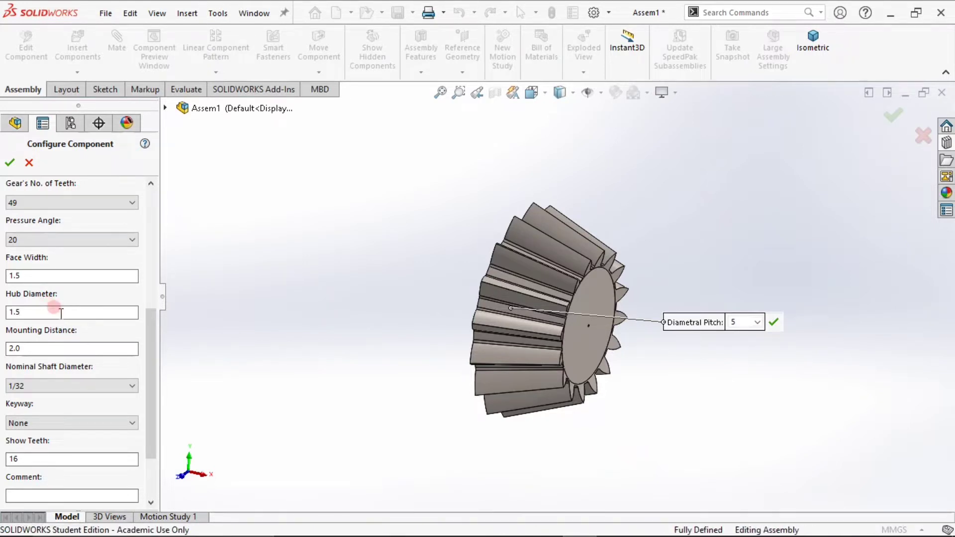
- Try mounting distances of 30 and 5 for the bevel pinion
{"action": "middle_click_drag", "start_coordinate": [437, 315], "coordinate": [440, 378]}
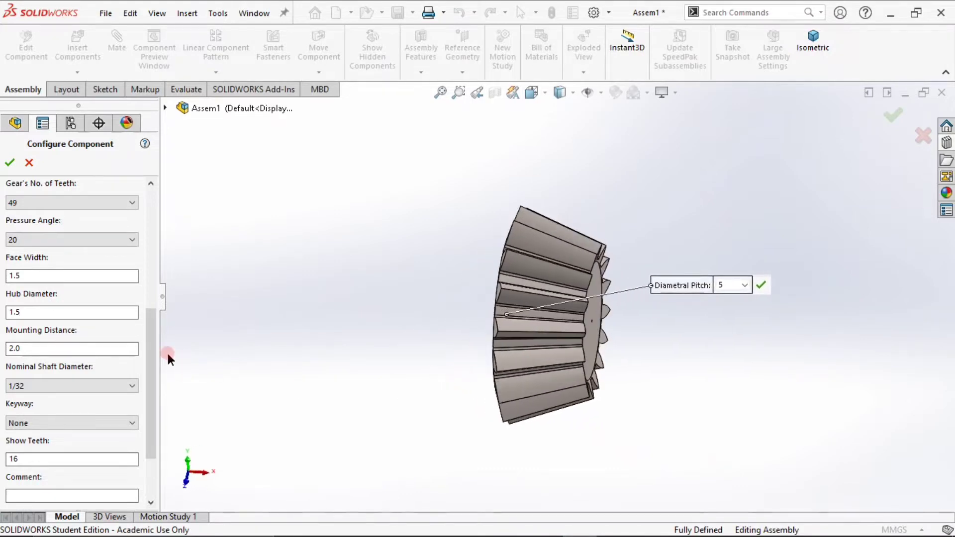
{"action": "double_click", "coordinate": [69, 348]}
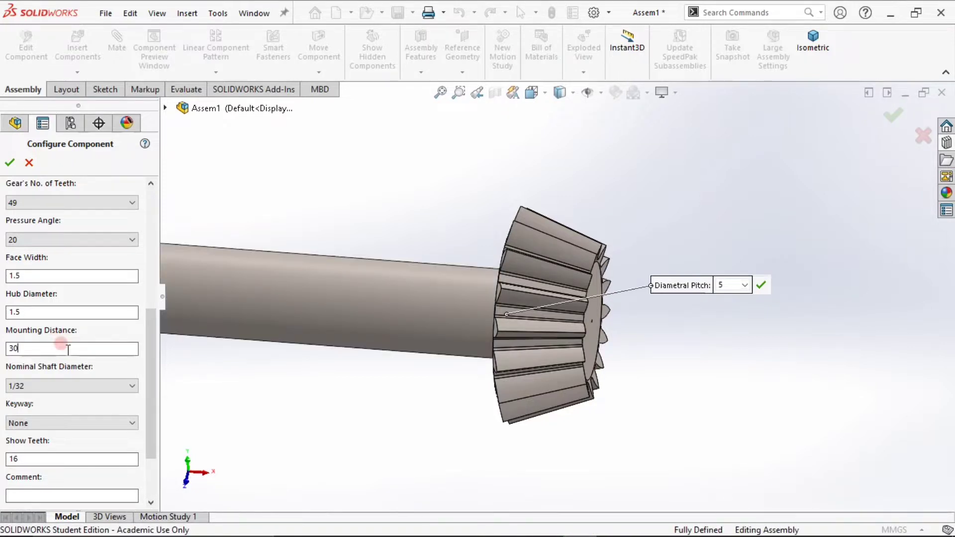
{"action": "scroll", "coordinate": [67, 350], "scroll_direction": "up", "scroll_amount": 3}
{"action": "double_click", "coordinate": [93, 435]}
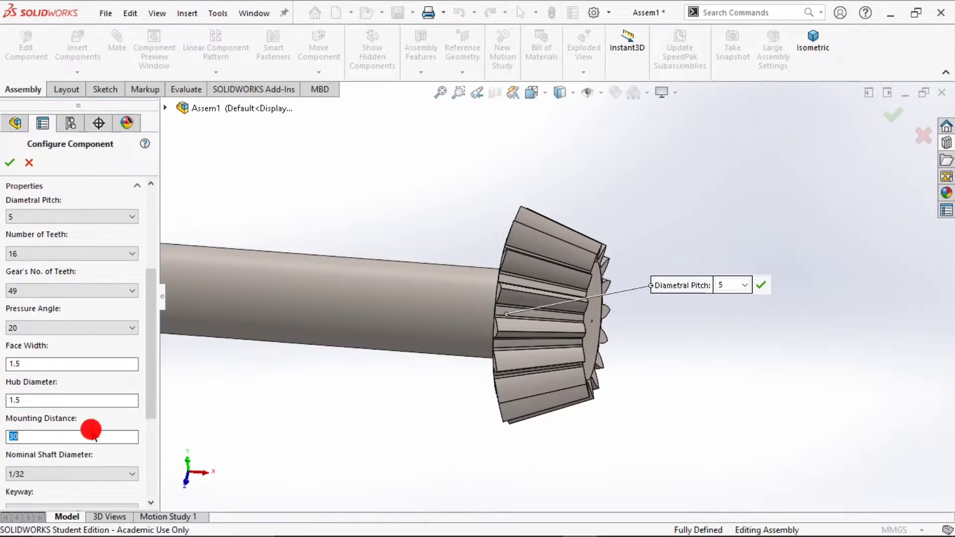
{"action": "type", "text": "5"}
{"action": "key", "text": "Return"}
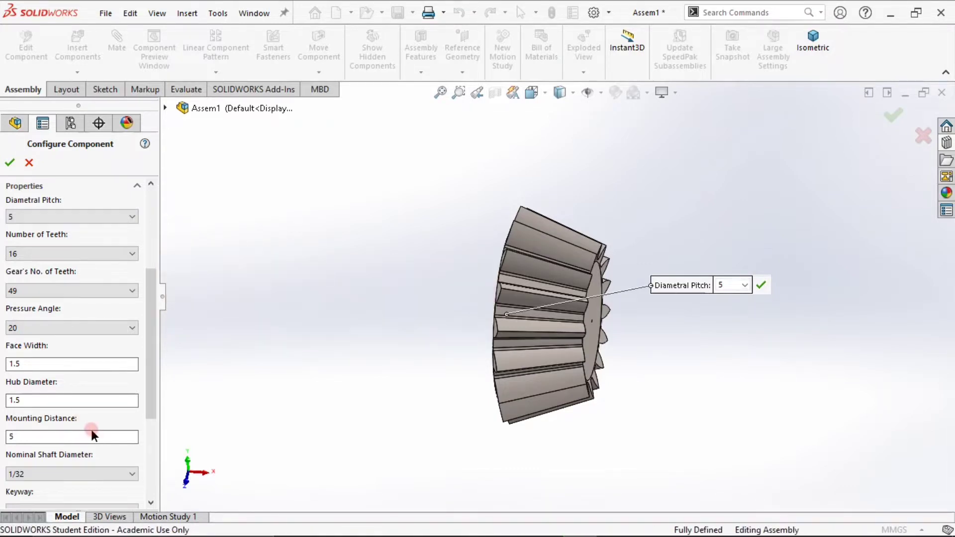
- Try mounting distances of 15 and 8 for the bevel pinion
{"action": "mouse_move", "coordinate": [437, 388]}
{"action": "middle_mouse_down"}
{"action": "mouse_move", "coordinate": [465, 384]}
{"action": "mouse_move", "coordinate": [441, 389]}
{"action": "middle_mouse_up"}
{"action": "double_click", "coordinate": [30, 433]}
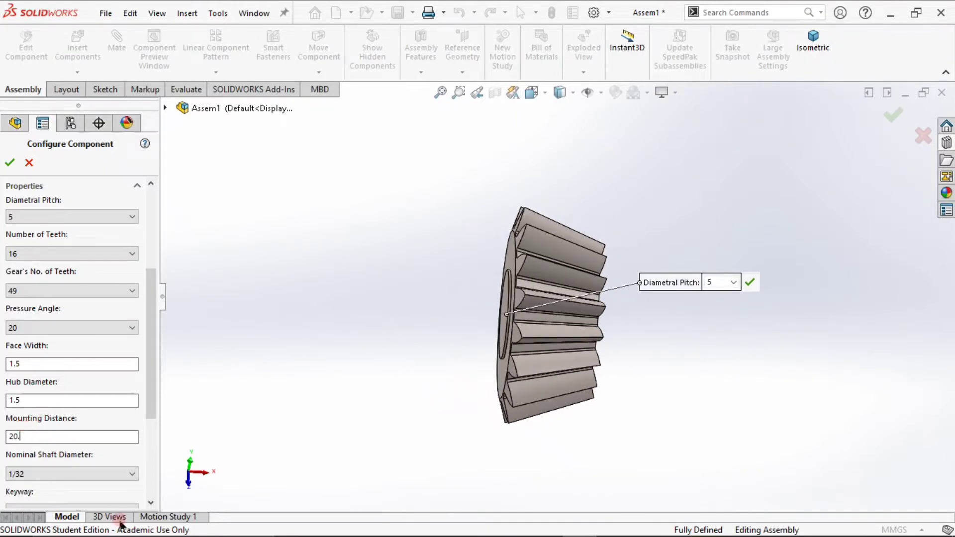
{"action": "key", "text": "BackSpace"}
{"action": "type", "text": "1"}
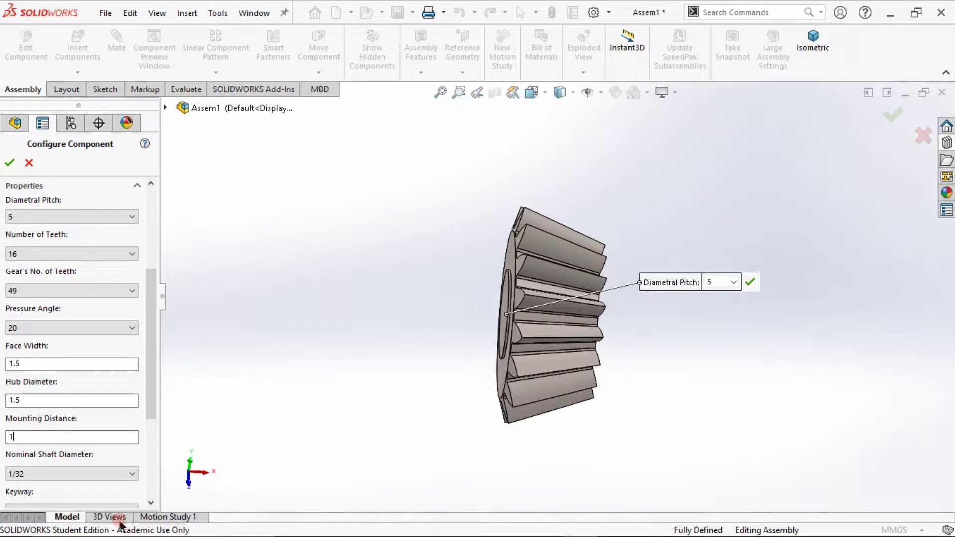
{"action": "type", "text": "5"}
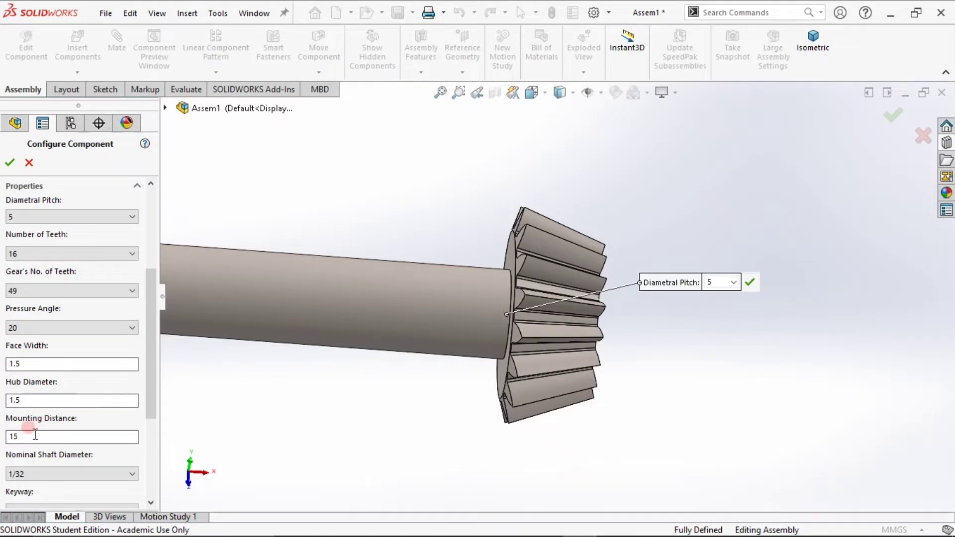
{"action": "type", "text": "8"}
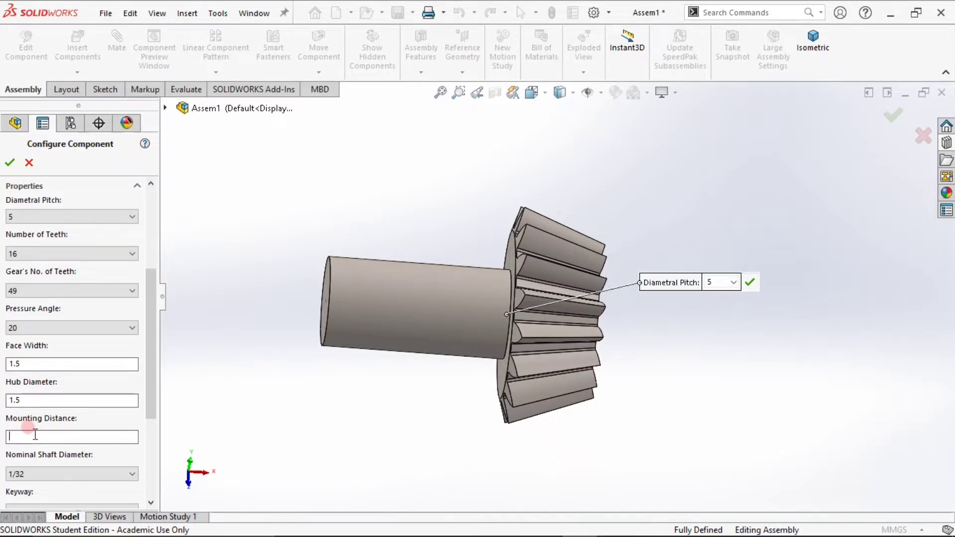
- Set the bevel pinion's mounting distance to 6 and finish inserting it without placing additional copies
{"action": "type", "text": "6"}
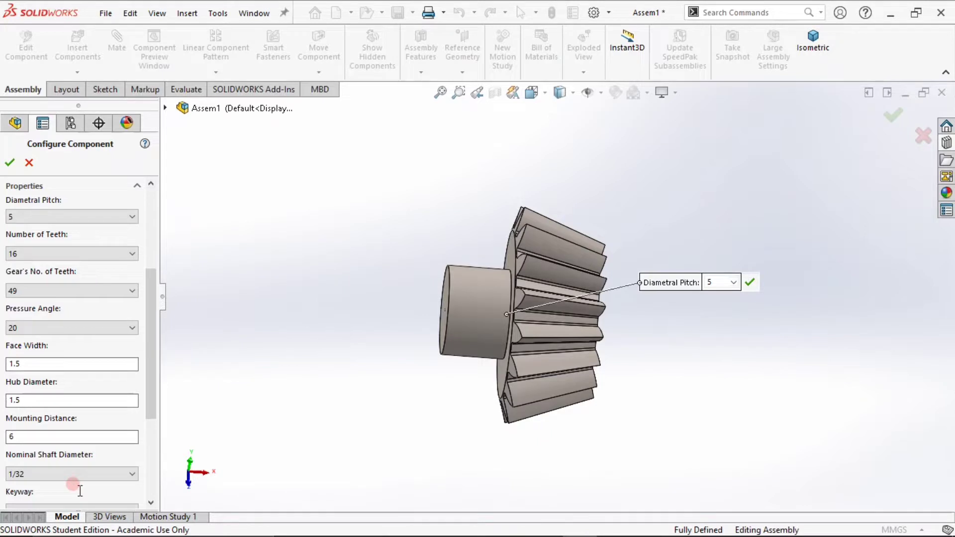
{"action": "scroll", "coordinate": [82, 445], "scroll_direction": "down", "scroll_amount": 3}
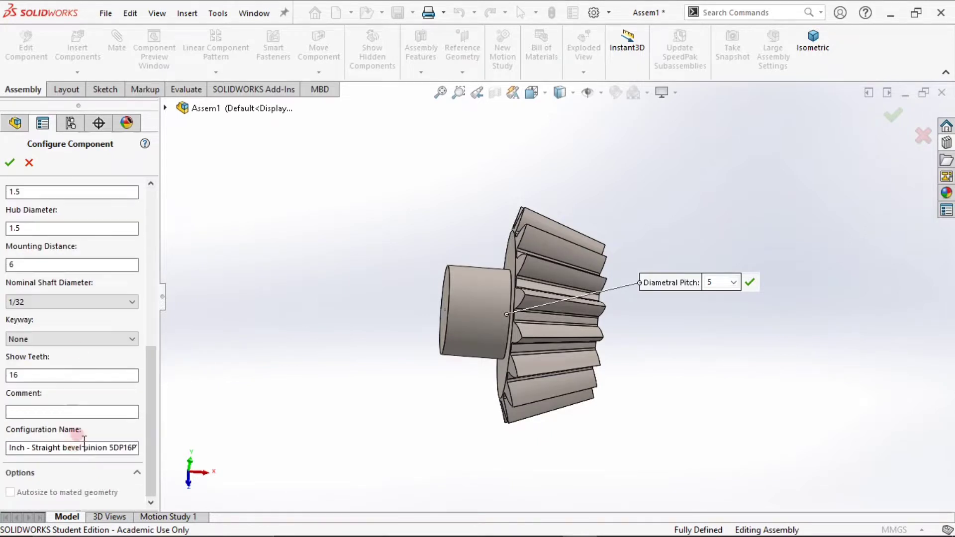
{"action": "left_click", "coordinate": [131, 302]}
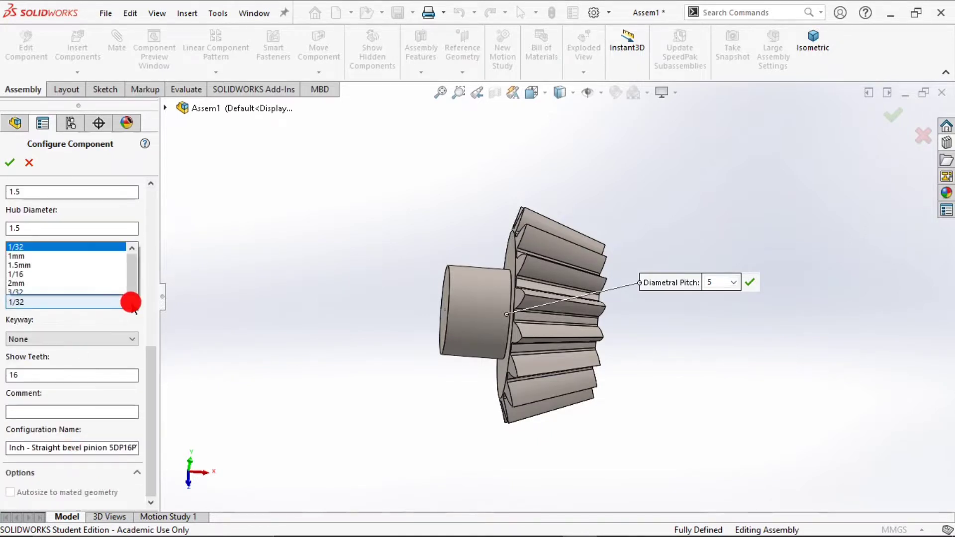
{"action": "left_click", "coordinate": [131, 302]}
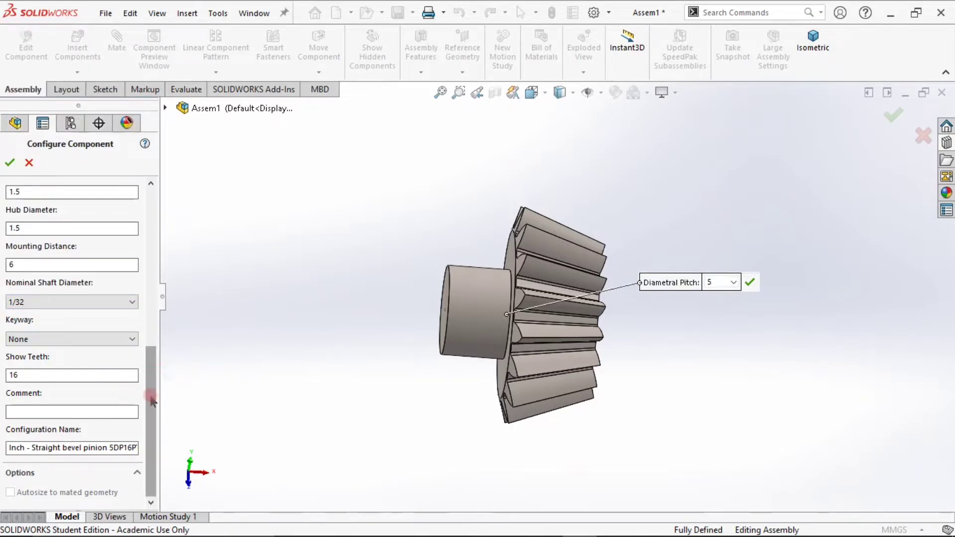
{"action": "left_click_drag", "start_coordinate": [156, 377], "coordinate": [156, 209]}
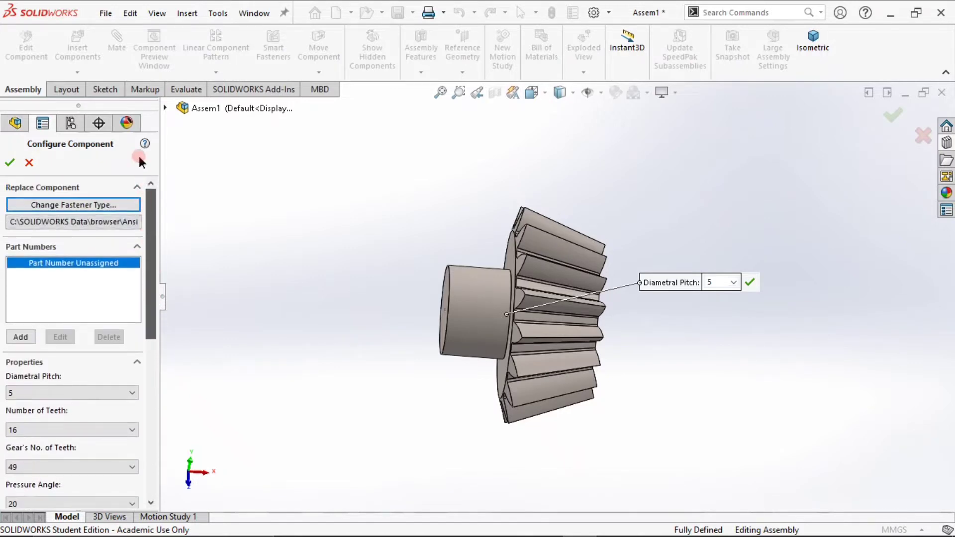
{"action": "left_click", "coordinate": [12, 163]}
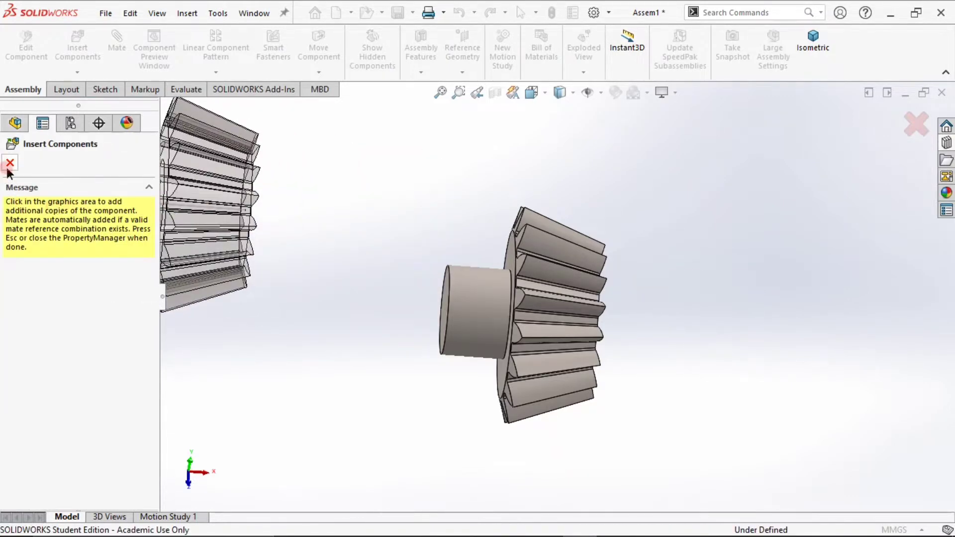
{"action": "left_click", "coordinate": [10, 163]}
- Insert a Straight Bevel (Gear) from the Toolbox power transmission gears near the pinion, using the isometric view
{"action": "middle_click_drag", "start_coordinate": [479, 177], "coordinate": [498, 205]}
{"action": "scroll", "coordinate": [318, 279], "scroll_direction": "up", "scroll_amount": 6}
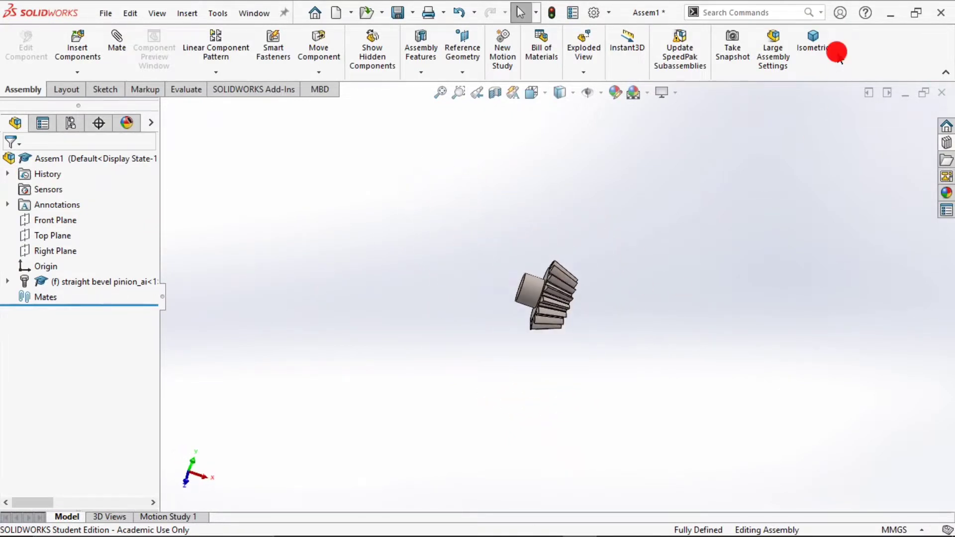
{"action": "left_click", "coordinate": [808, 54]}
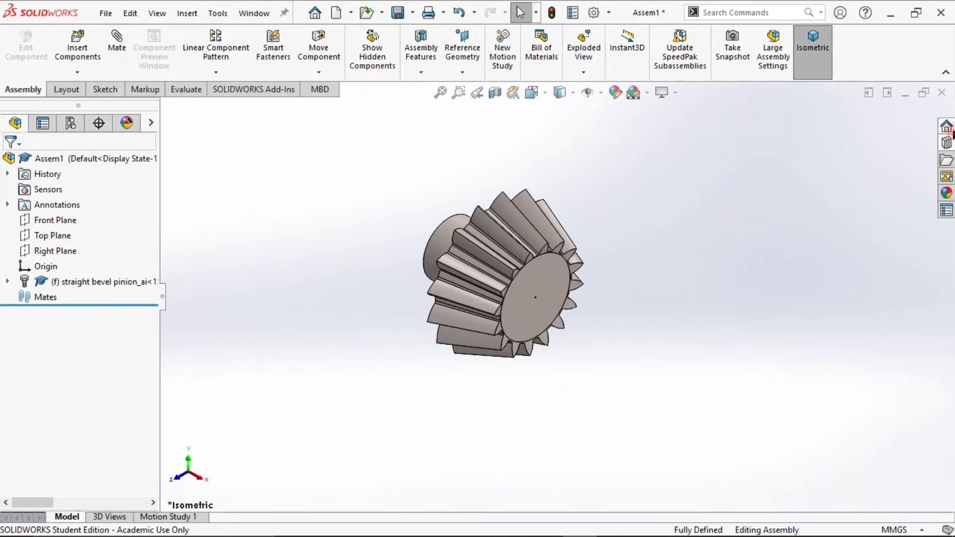
{"action": "left_click", "coordinate": [946, 143]}
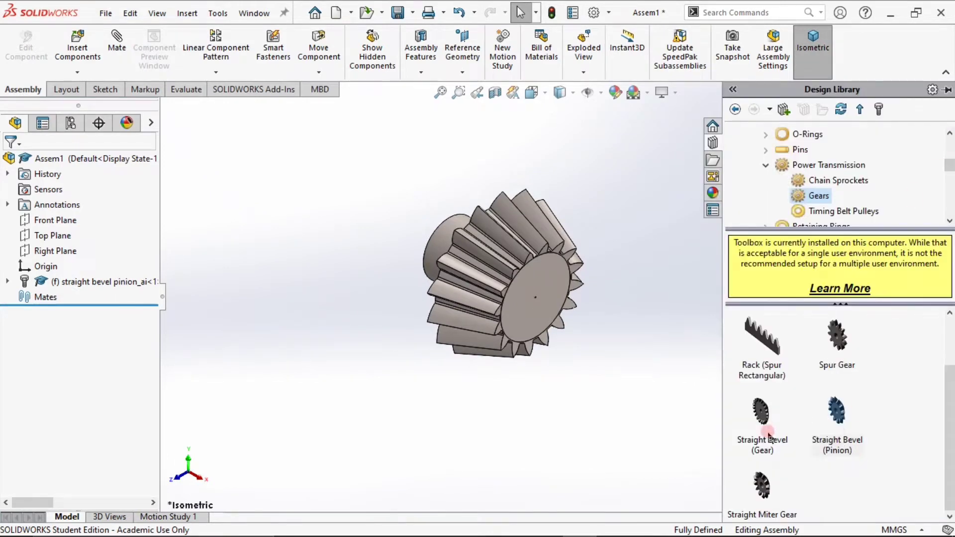
{"action": "left_click_drag", "start_coordinate": [762, 432], "coordinate": [559, 366]}
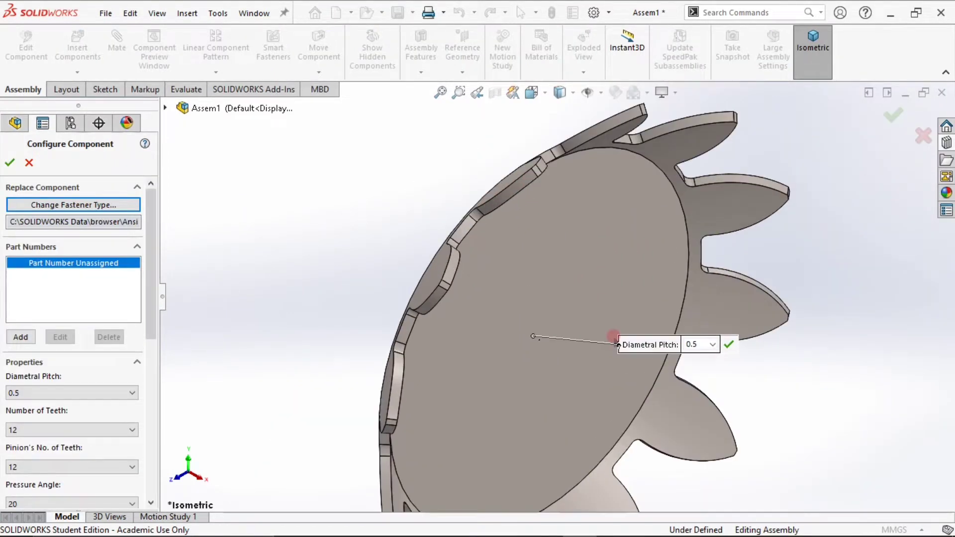
- Set the bevel gear's diametral pitch to 5
{"action": "left_click", "coordinate": [715, 345]}
{"action": "left_click", "coordinate": [695, 187]}
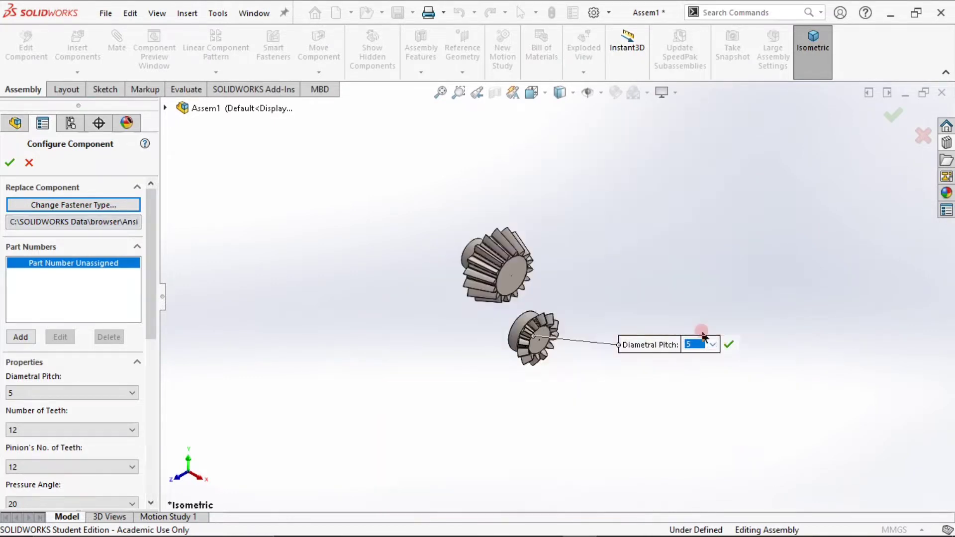
{"action": "scroll", "coordinate": [550, 320], "scroll_direction": "down", "scroll_amount": 5}
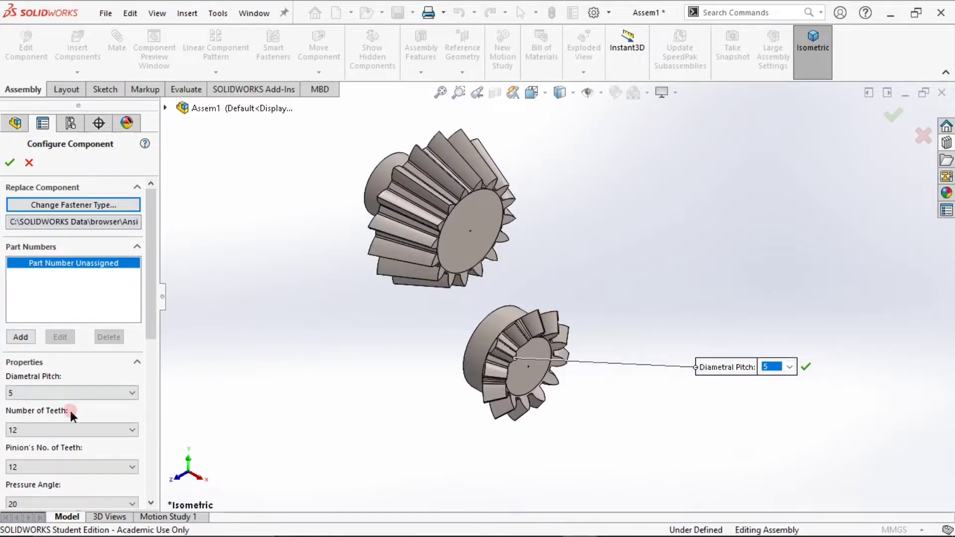
- Set the bevel gear's number of teeth to 49 and its pinion's number of teeth to 16
{"action": "left_click", "coordinate": [72, 431]}
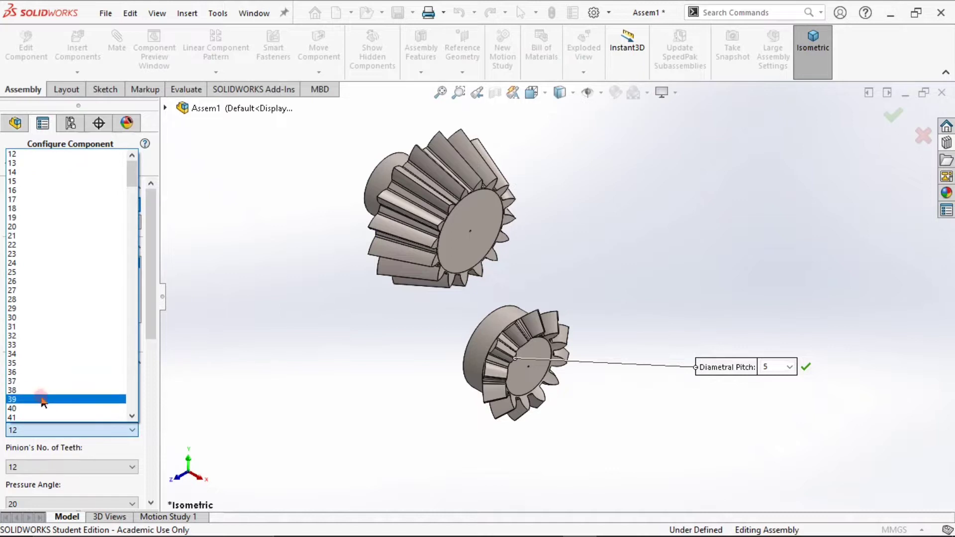
{"action": "scroll", "coordinate": [42, 400], "scroll_direction": "down", "scroll_amount": 3}
{"action": "scroll", "coordinate": [40, 399], "scroll_direction": "down", "scroll_amount": 2}
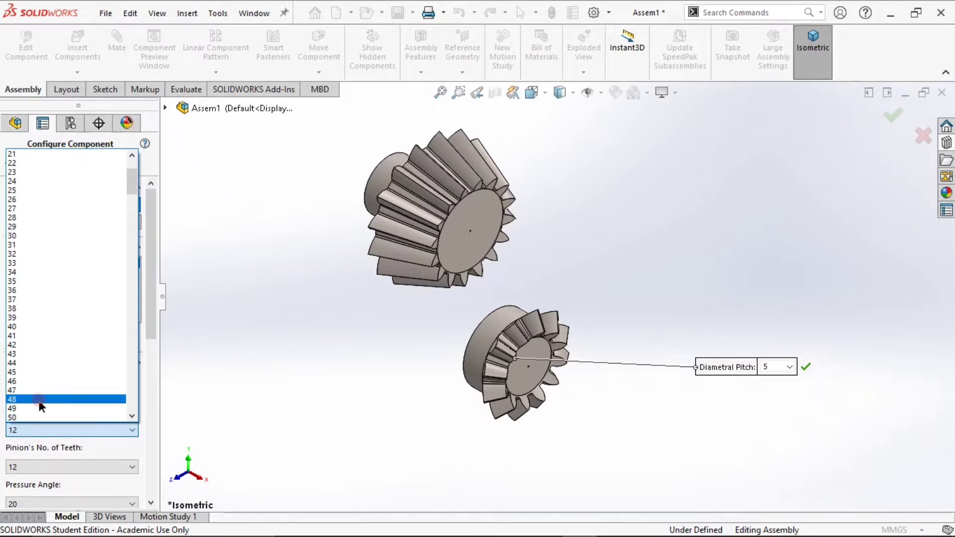
{"action": "left_click", "coordinate": [33, 405]}
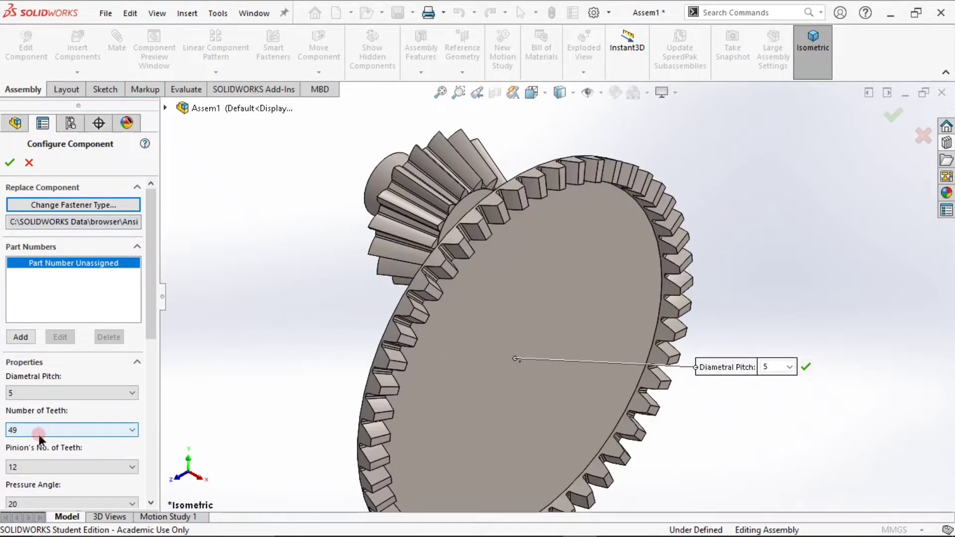
{"action": "left_click", "coordinate": [47, 465]}
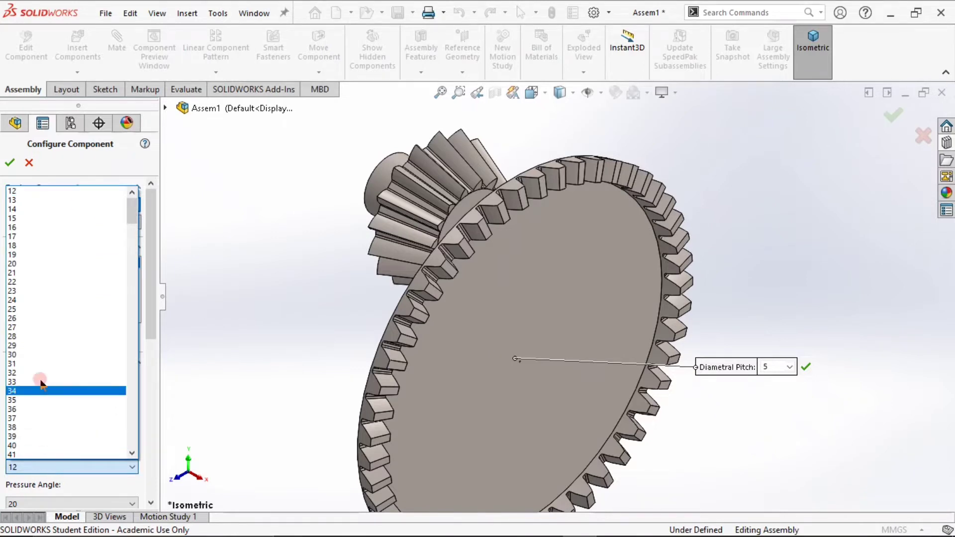
{"action": "left_click", "coordinate": [38, 226]}
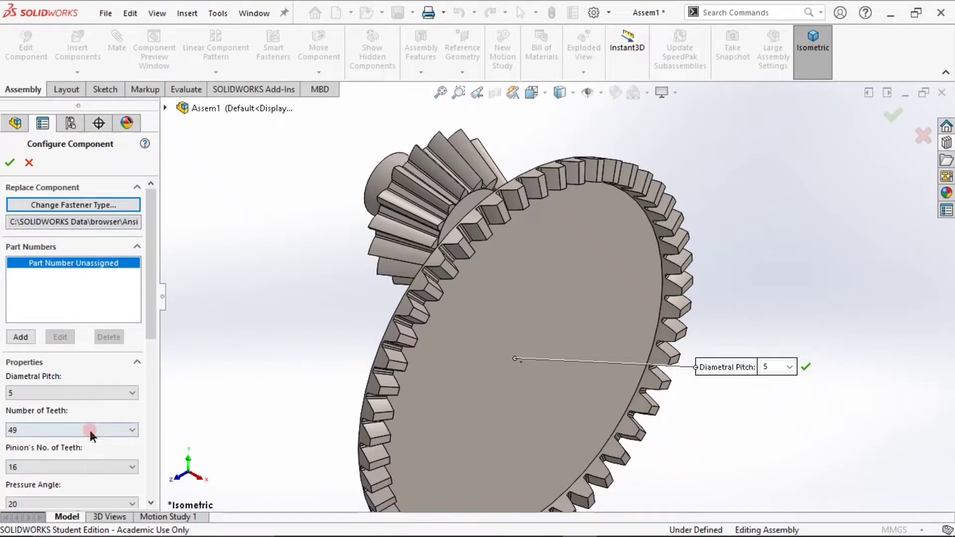
- Set the bevel gear's face width to 1.5, with a pressure angle of 20
{"action": "scroll", "coordinate": [90, 434], "scroll_direction": "down", "scroll_amount": 2}
{"action": "scroll", "coordinate": [68, 410], "scroll_direction": "up", "scroll_amount": 1}
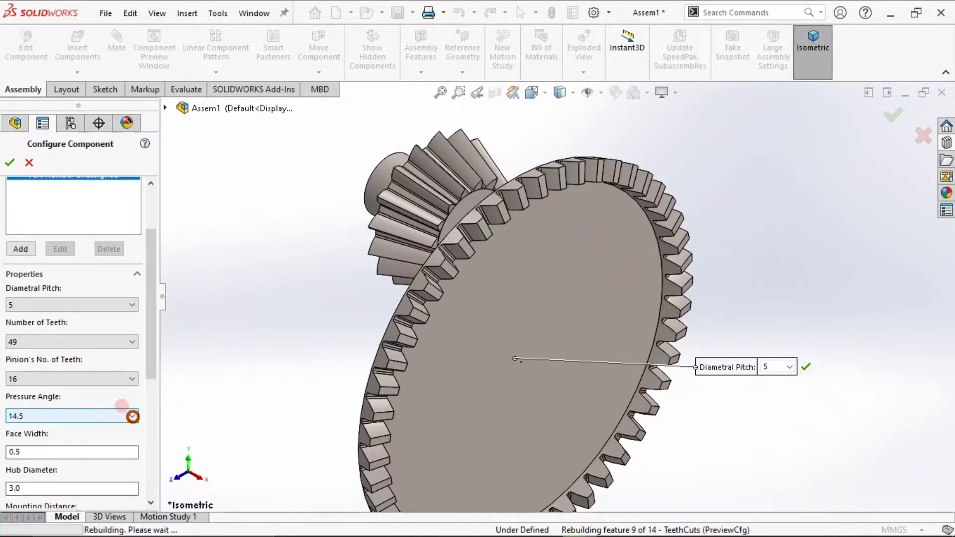
{"action": "scroll", "coordinate": [128, 415], "scroll_direction": "down", "scroll_amount": 1}
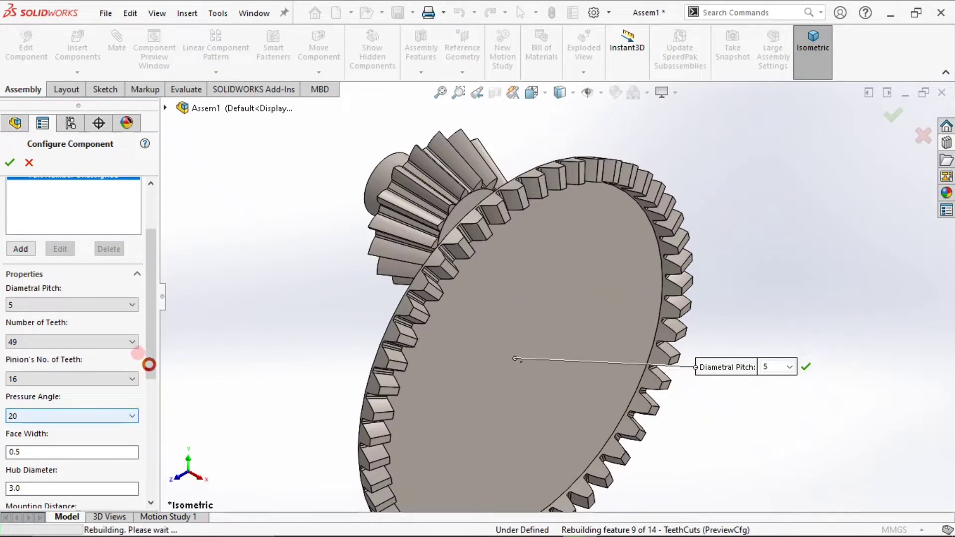
{"action": "scroll", "coordinate": [146, 366], "scroll_direction": "down", "scroll_amount": 5}
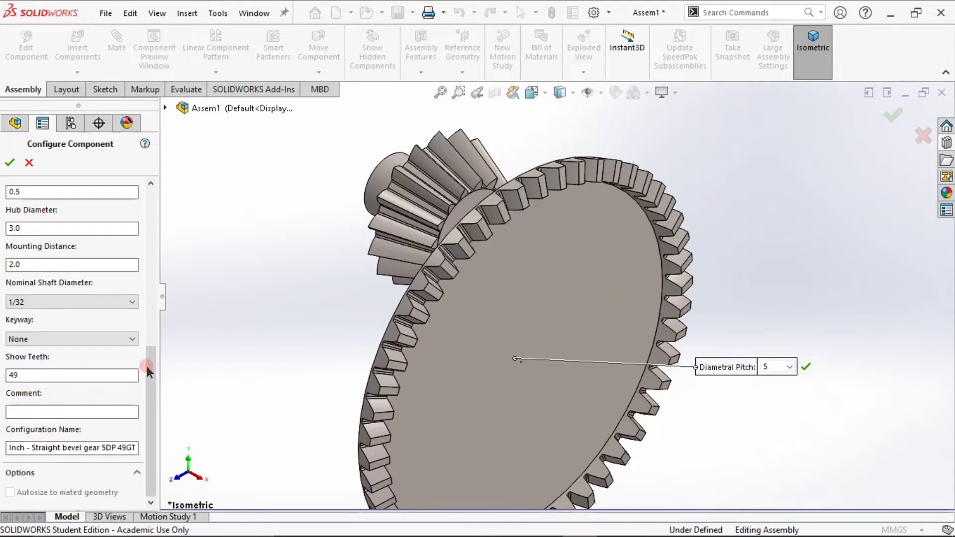
{"action": "left_click_drag", "start_coordinate": [151, 393], "coordinate": [143, 315]}
{"action": "left_click", "coordinate": [109, 368]}
{"action": "double_click", "coordinate": [110, 370]}
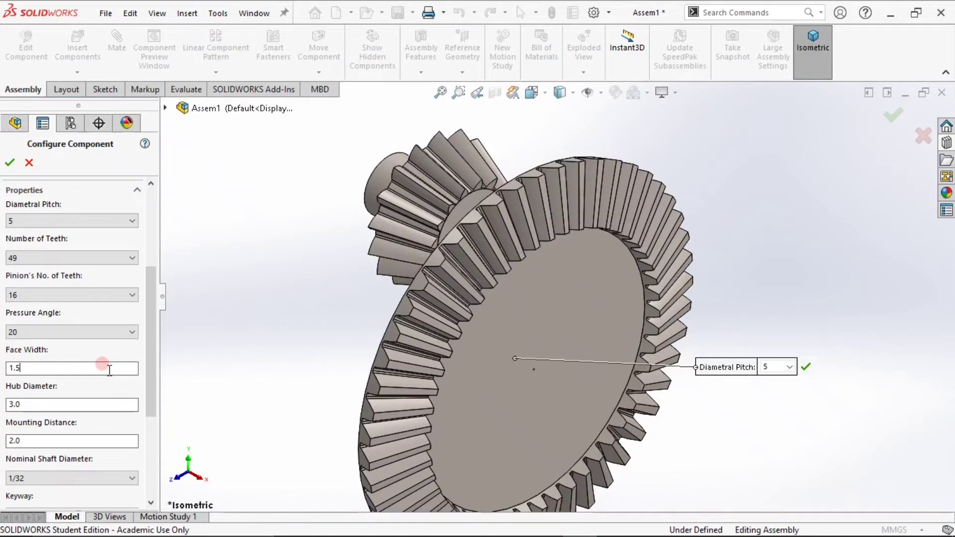
- Set the bevel gear's mounting distance to 6 and its nominal shaft diameter to 1-1/2
{"action": "left_click", "coordinate": [98, 404]}
{"action": "left_click", "coordinate": [123, 439]}
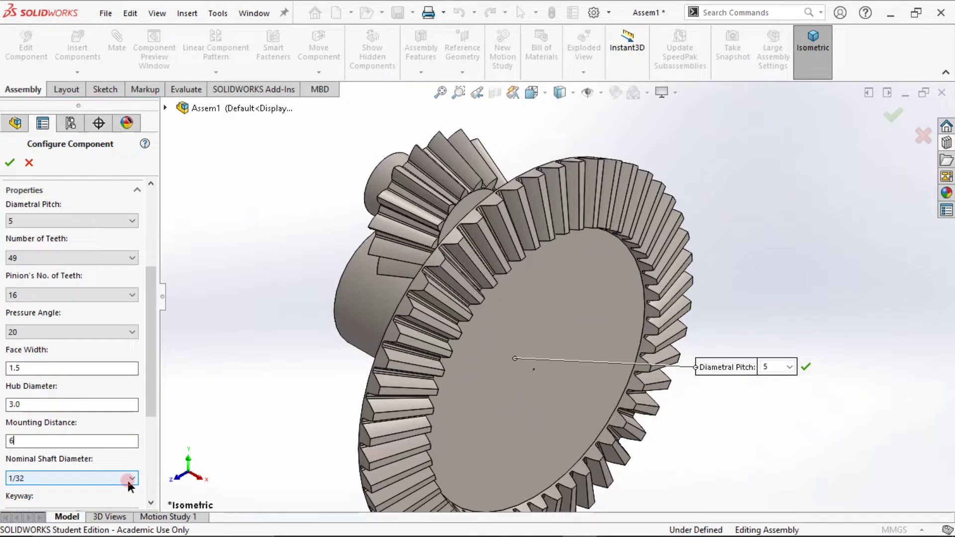
{"action": "left_click", "coordinate": [131, 479]}
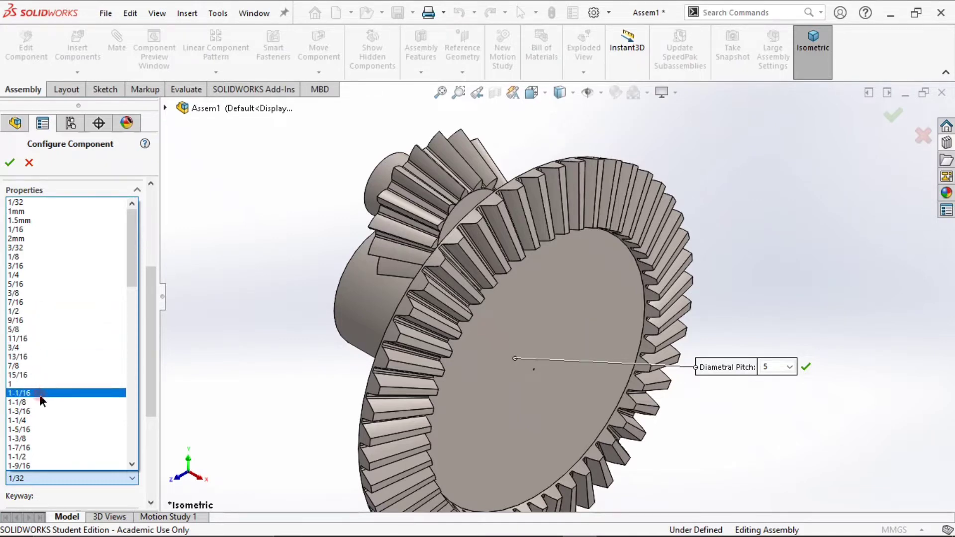
{"action": "scroll", "coordinate": [67, 473], "scroll_direction": "down", "scroll_amount": 3}
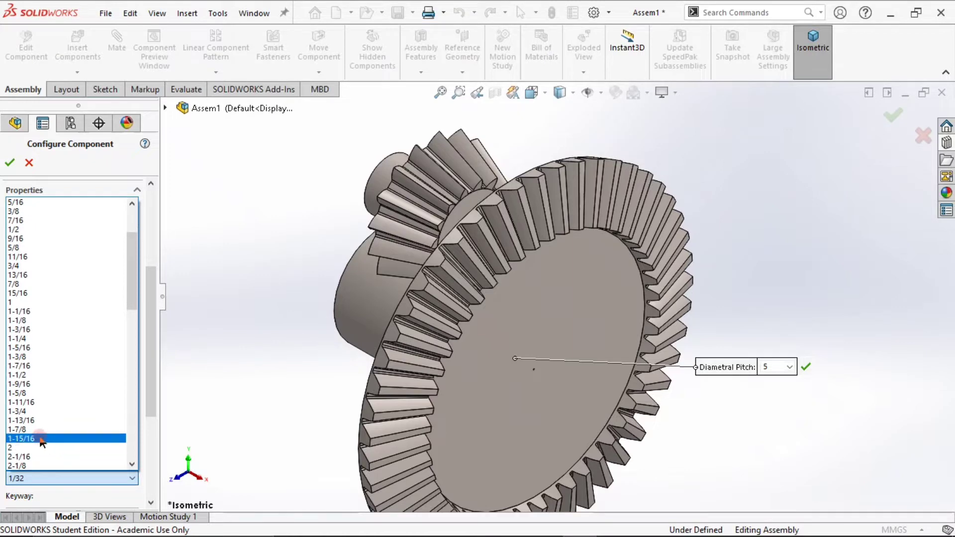
{"action": "left_click", "coordinate": [38, 374]}
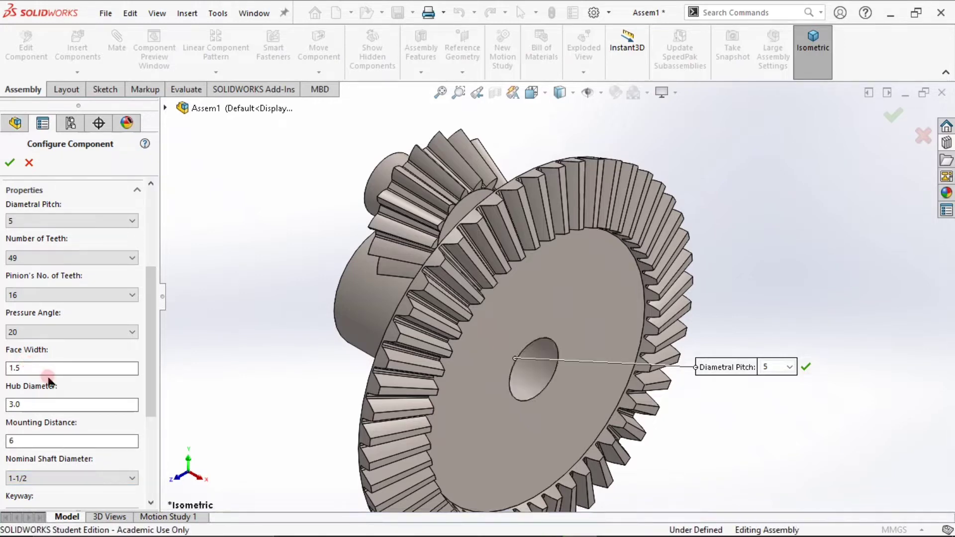
- Set the bevel gear's mounting distance to 4 and finish inserting it without placing additional copies
{"action": "left_click", "coordinate": [75, 438]}
{"action": "type", "text": "4"}
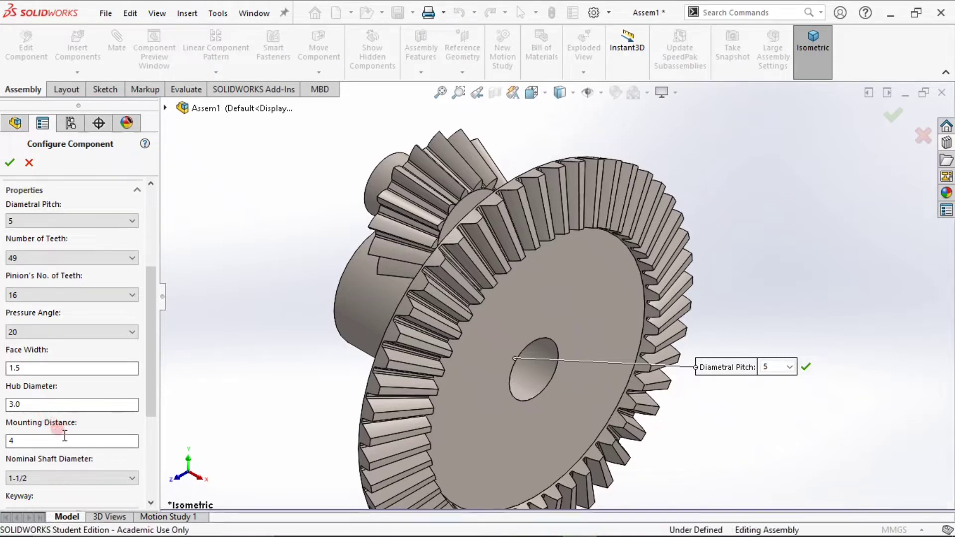
{"action": "middle_click_drag", "start_coordinate": [274, 382], "coordinate": [202, 414]}
{"action": "scroll", "coordinate": [93, 461], "scroll_direction": "down", "scroll_amount": 5}
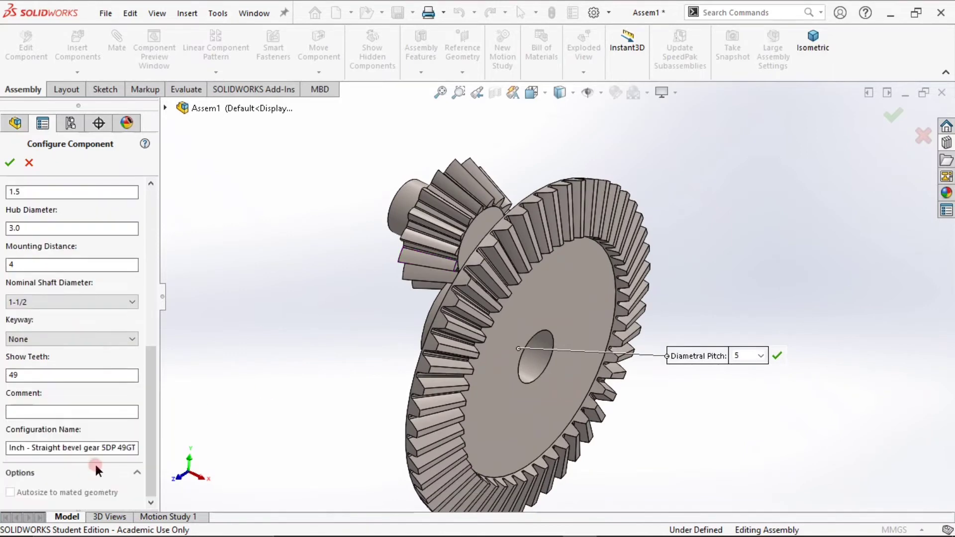
{"action": "left_click", "coordinate": [10, 162]}
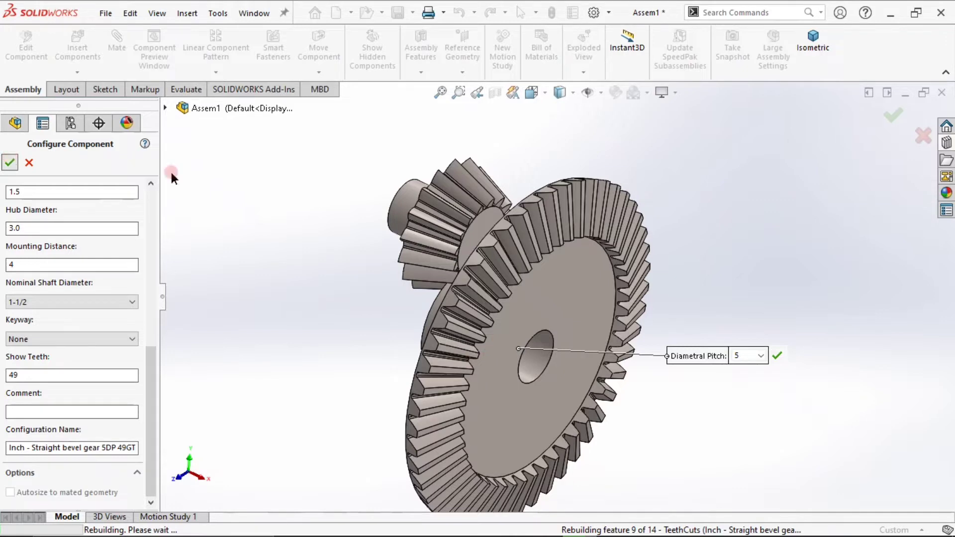
{"action": "left_click", "coordinate": [10, 162]}
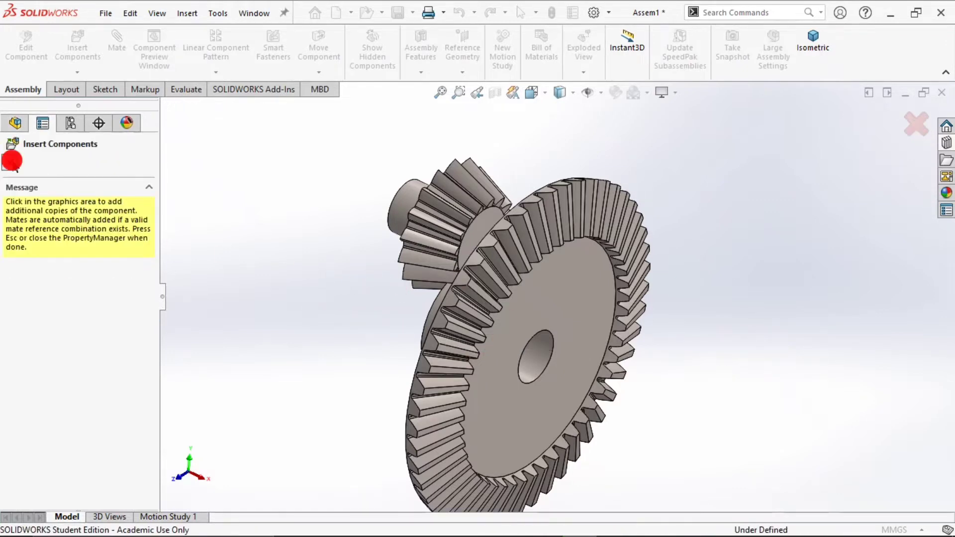
{"action": "left_click", "coordinate": [11, 163]}
- Move the bevel gear away from the pinion so the two components are clearly separated
{"action": "scroll", "coordinate": [515, 255], "scroll_direction": "up", "scroll_amount": 3}
{"action": "scroll", "coordinate": [554, 305], "scroll_direction": "down", "scroll_amount": 3}
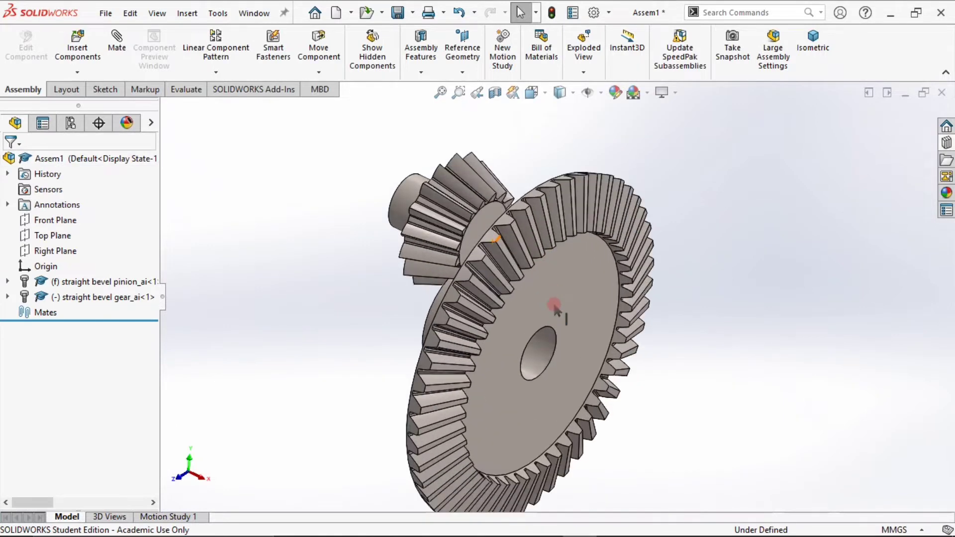
{"action": "left_click_drag", "start_coordinate": [548, 302], "coordinate": [692, 298]}
{"action": "scroll", "coordinate": [495, 371], "scroll_direction": "up", "scroll_amount": 3}
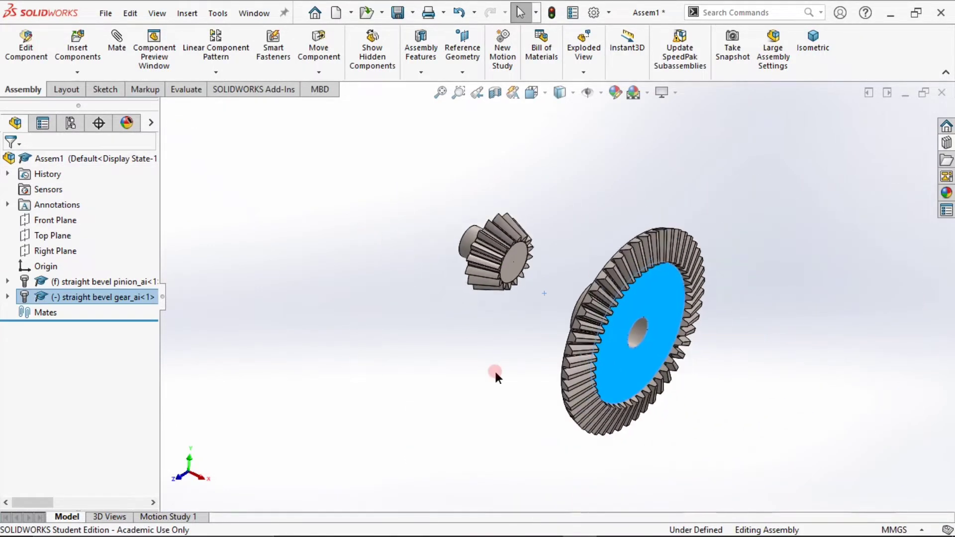
- Try to mate the gear's hub end face coincident with the Front Plane using aligned orientation, and undo that mate
{"action": "middle_click_drag", "start_coordinate": [494, 373], "coordinate": [494, 394]}
{"action": "left_click", "coordinate": [494, 395]}
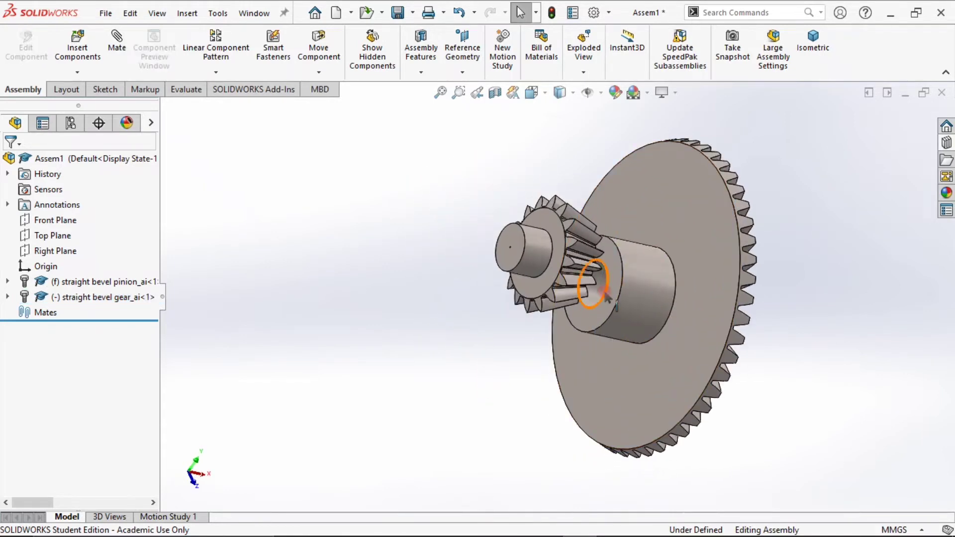
{"action": "left_click", "coordinate": [610, 278]}
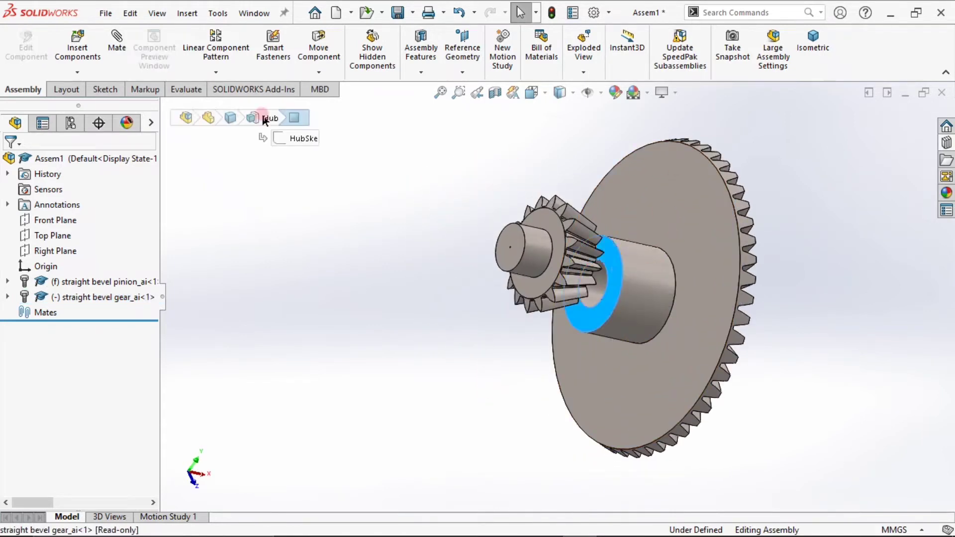
{"action": "left_click", "coordinate": [126, 43]}
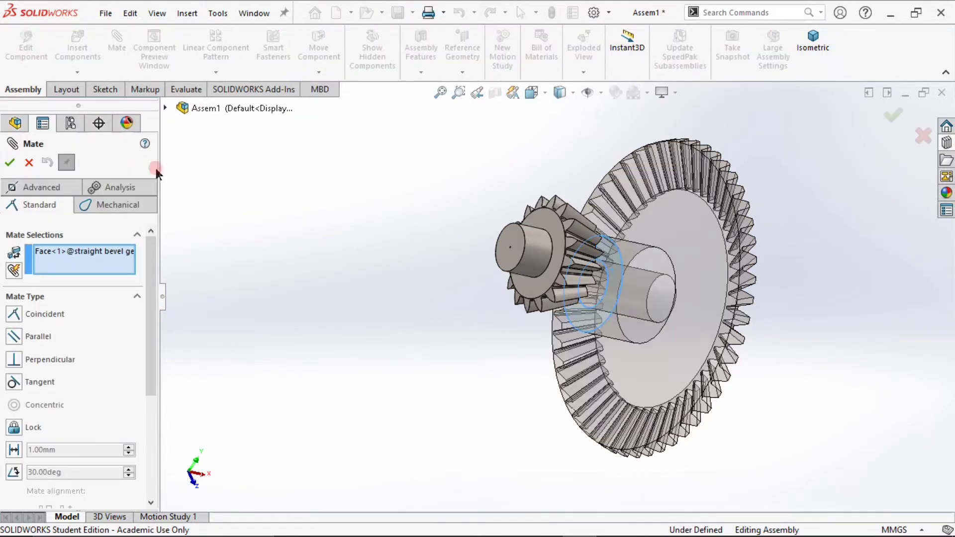
{"action": "left_click", "coordinate": [164, 106]}
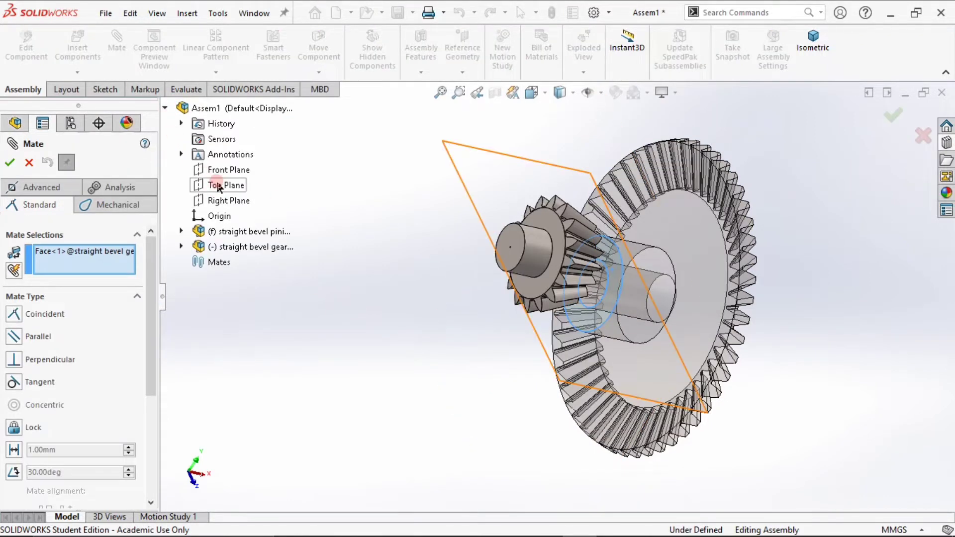
{"action": "left_click", "coordinate": [218, 171]}
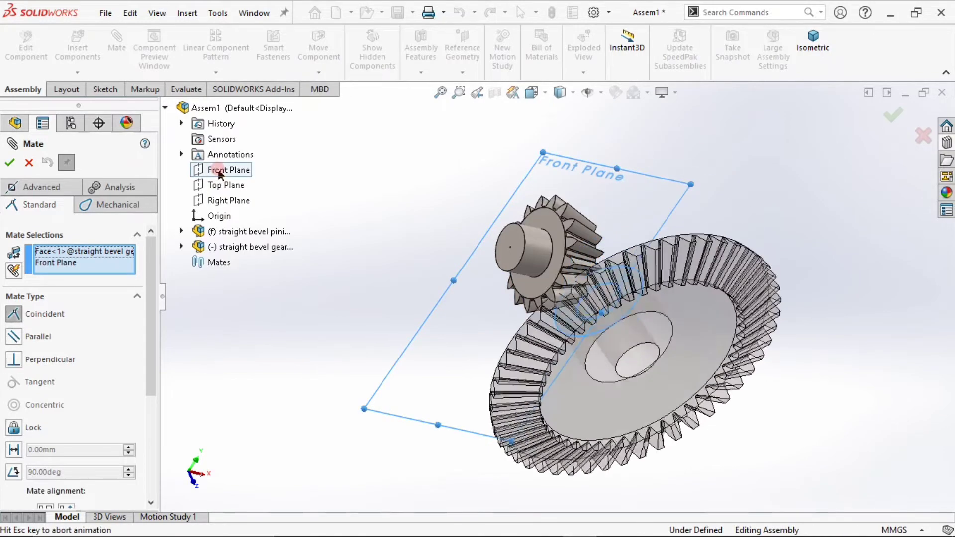
{"action": "scroll", "coordinate": [79, 468], "scroll_direction": "down", "scroll_amount": 3}
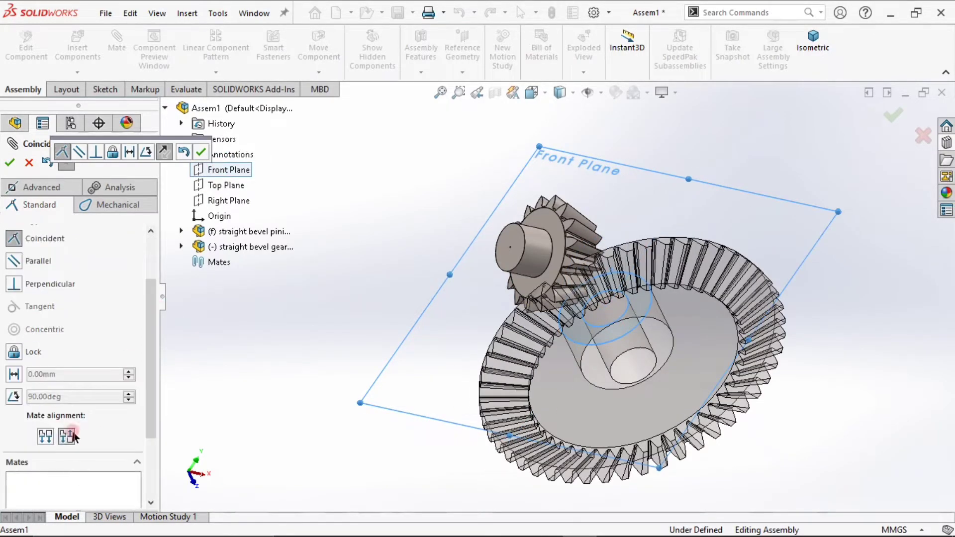
{"action": "left_click", "coordinate": [51, 436]}
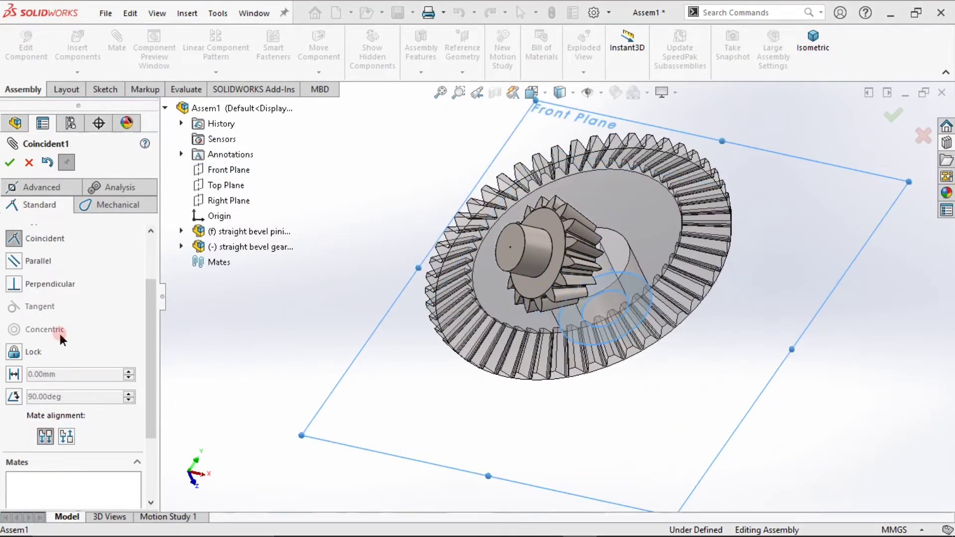
{"action": "left_click", "coordinate": [9, 164]}
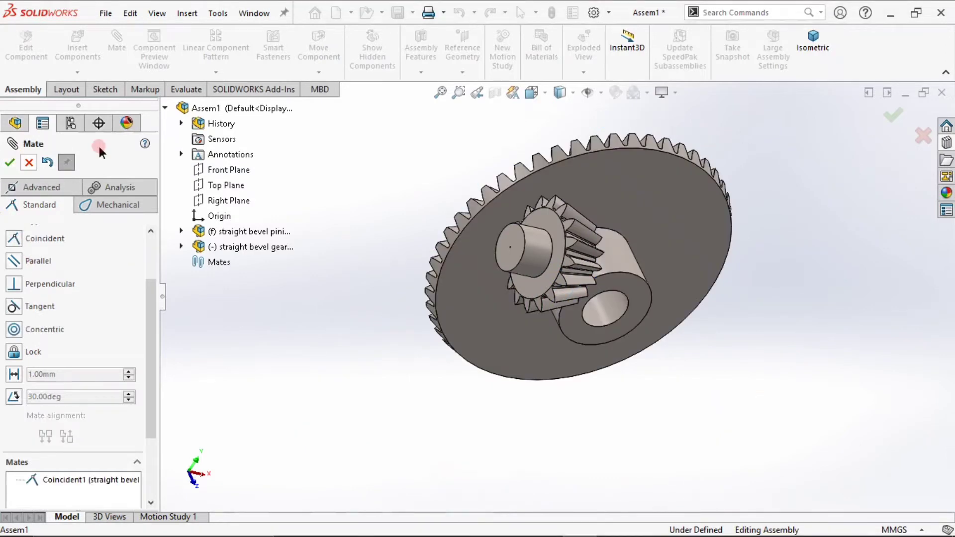
{"action": "left_click", "coordinate": [812, 50]}
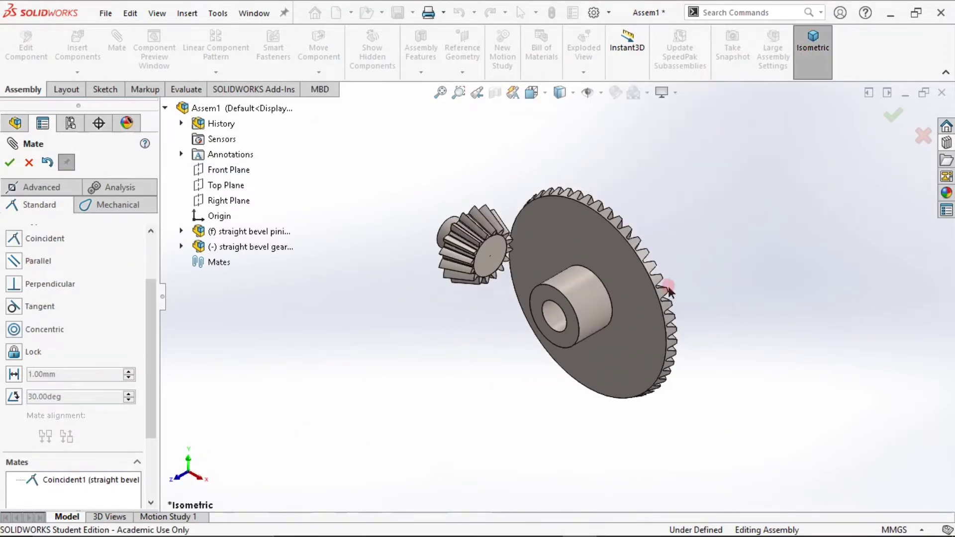
{"action": "left_click", "coordinate": [52, 167]}
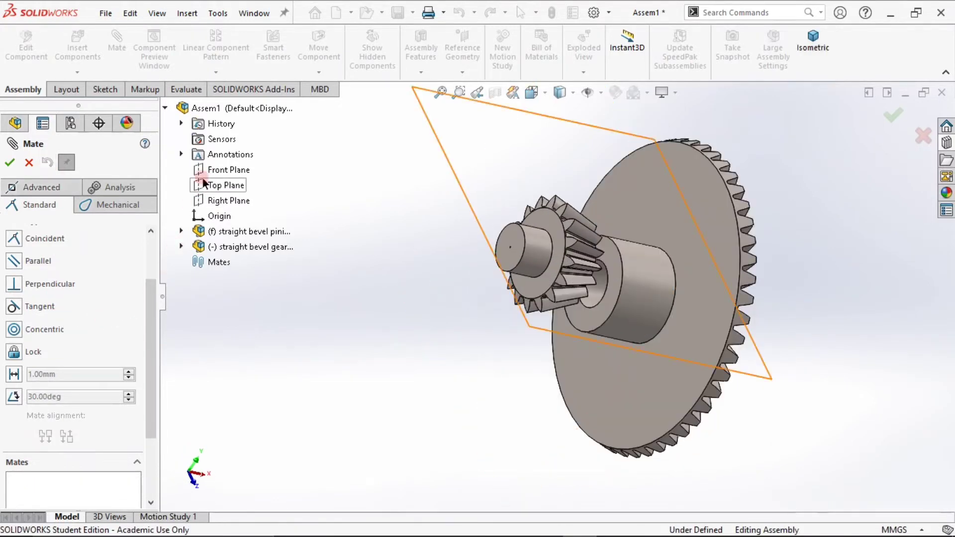
- Mate the gear's hub end face coincident with the assembly's Top Plane and finish mating
{"action": "scroll", "coordinate": [89, 323], "scroll_direction": "up", "scroll_amount": 2}
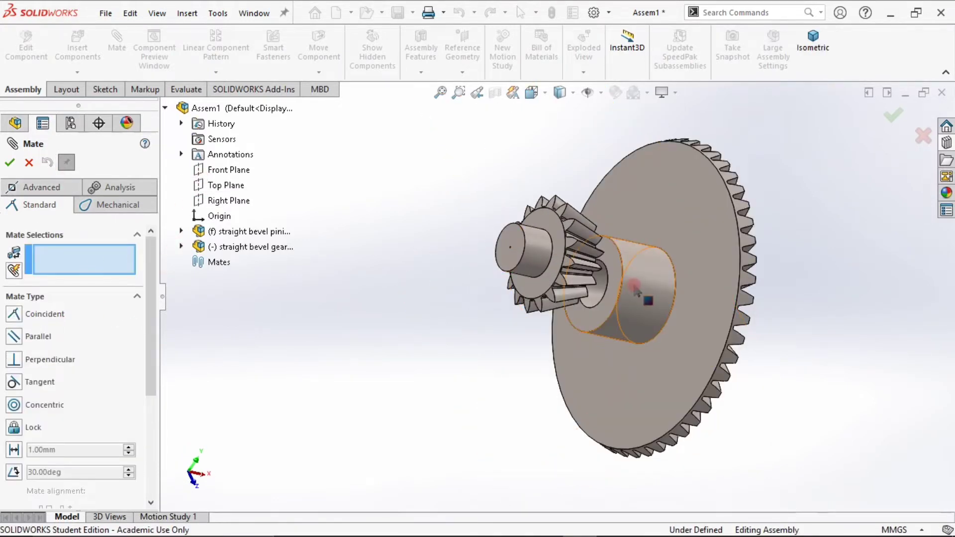
{"action": "left_click", "coordinate": [613, 272]}
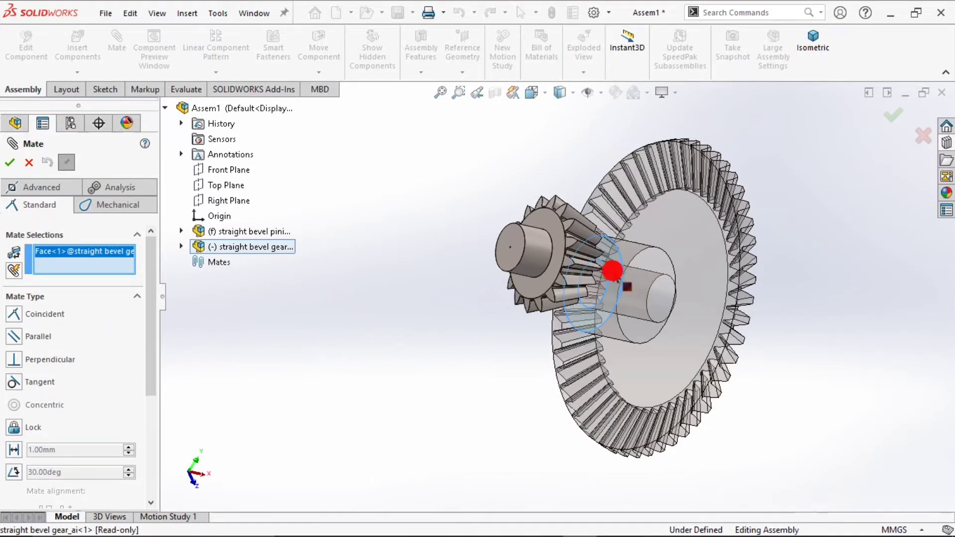
{"action": "left_click", "coordinate": [218, 191]}
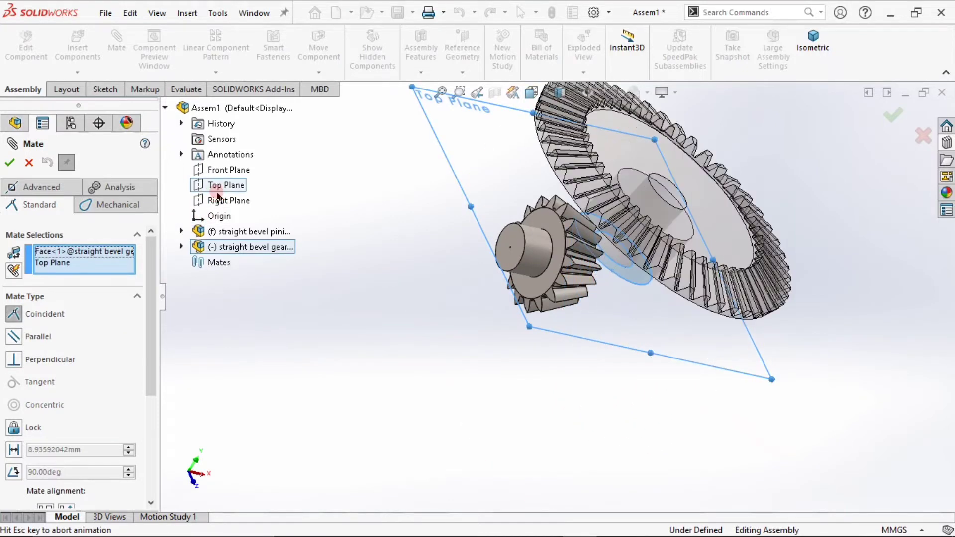
{"action": "middle_click_drag", "start_coordinate": [666, 343], "coordinate": [596, 271]}
{"action": "scroll", "coordinate": [595, 271], "scroll_direction": "down", "scroll_amount": 2}
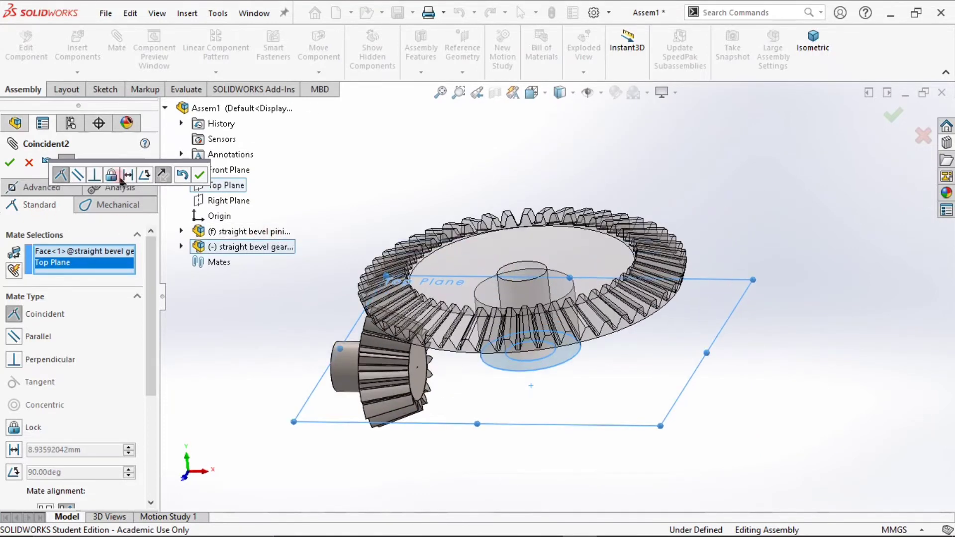
{"action": "left_click", "coordinate": [198, 173]}
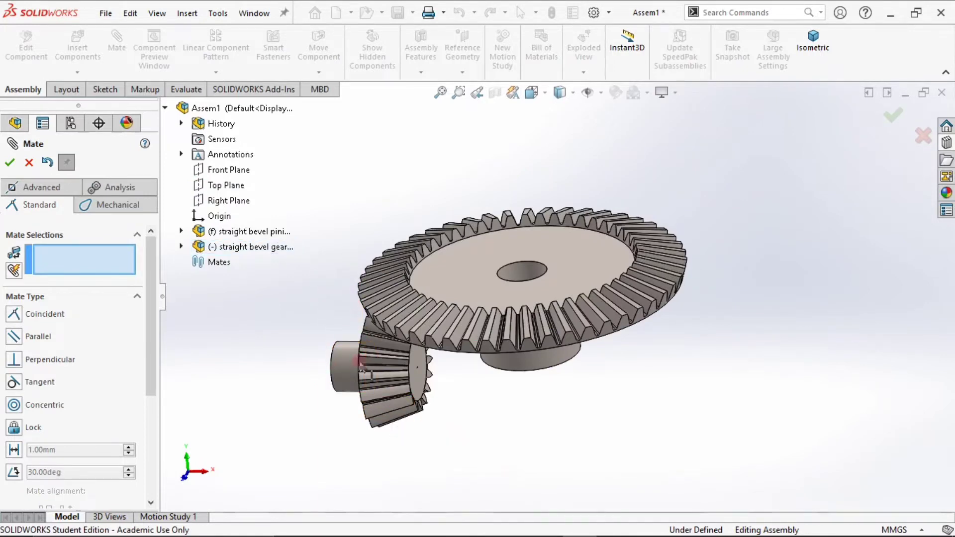
{"action": "right_click", "coordinate": [366, 380]}
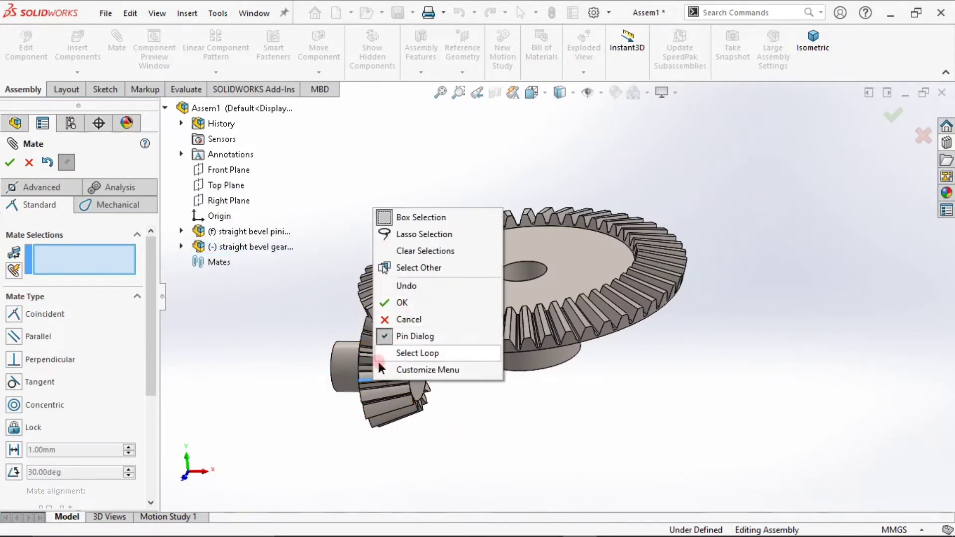
{"action": "left_click", "coordinate": [236, 303]}
{"action": "left_click", "coordinate": [30, 163]}
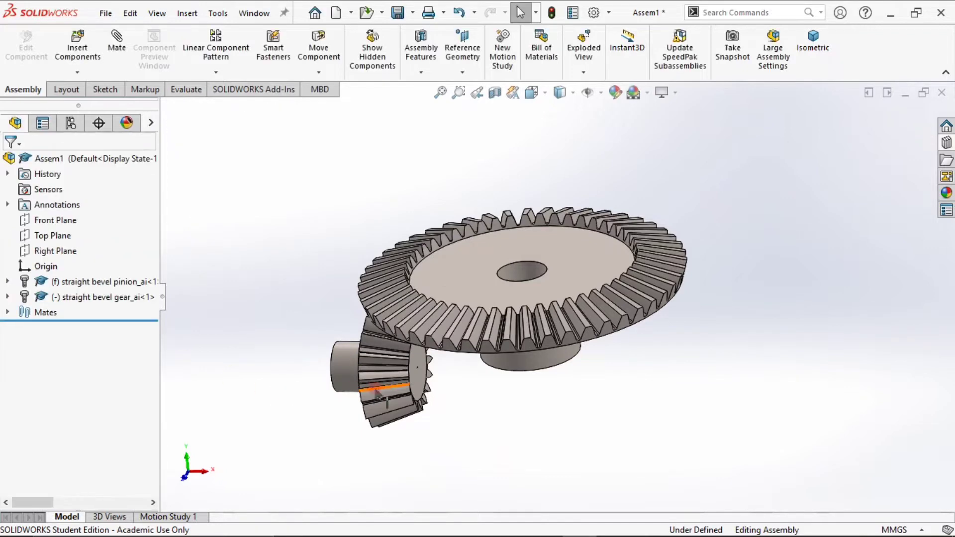
- Float the fixed bevel pinion, move it up above the gear's toothed rim, and show the assembly in isometric view
{"action": "left_click_drag", "start_coordinate": [379, 387], "coordinate": [322, 333]}
{"action": "right_click", "coordinate": [336, 375]}
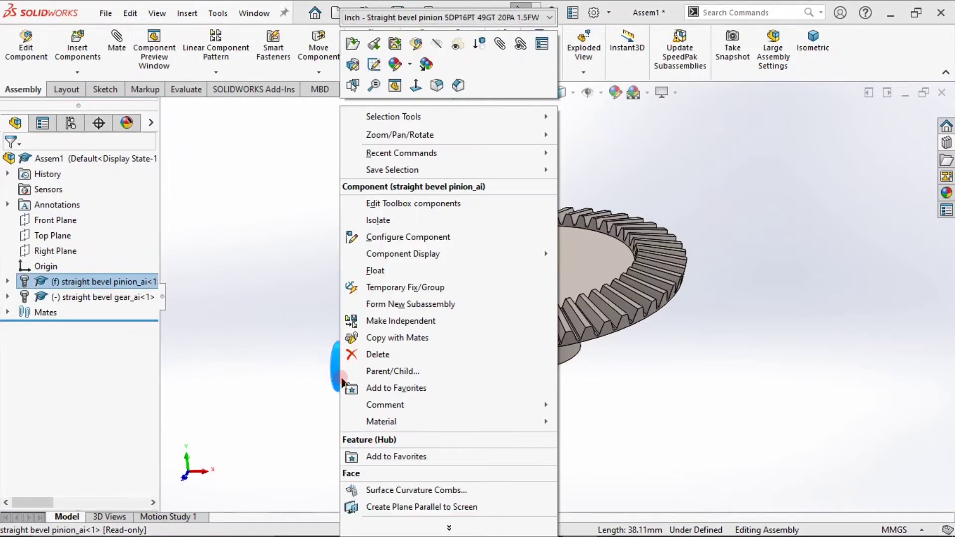
{"action": "left_click", "coordinate": [373, 277]}
{"action": "left_click_drag", "start_coordinate": [316, 359], "coordinate": [337, 212]}
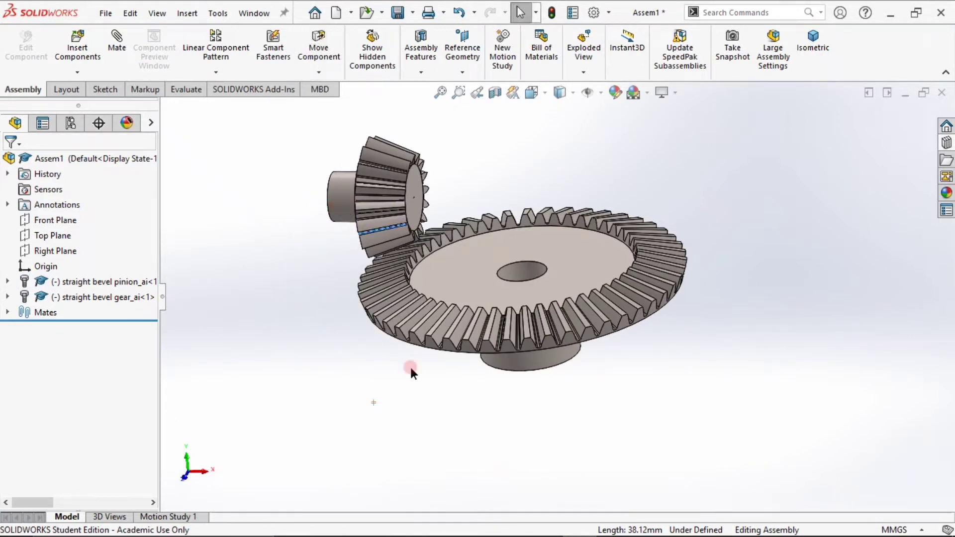
{"action": "scroll", "coordinate": [543, 416], "scroll_direction": "up", "scroll_amount": 3}
{"action": "scroll", "coordinate": [565, 227], "scroll_direction": "down", "scroll_amount": 3}
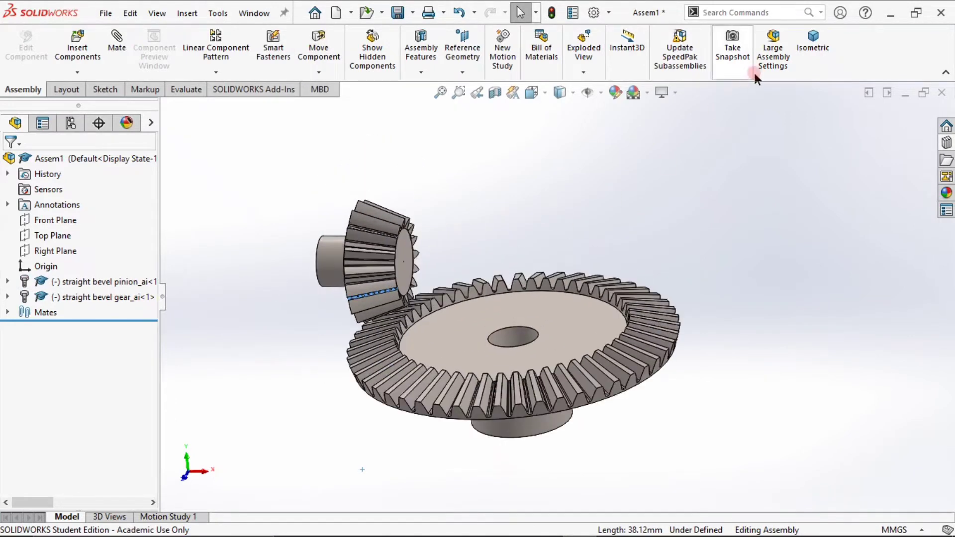
{"action": "left_click", "coordinate": [805, 54]}
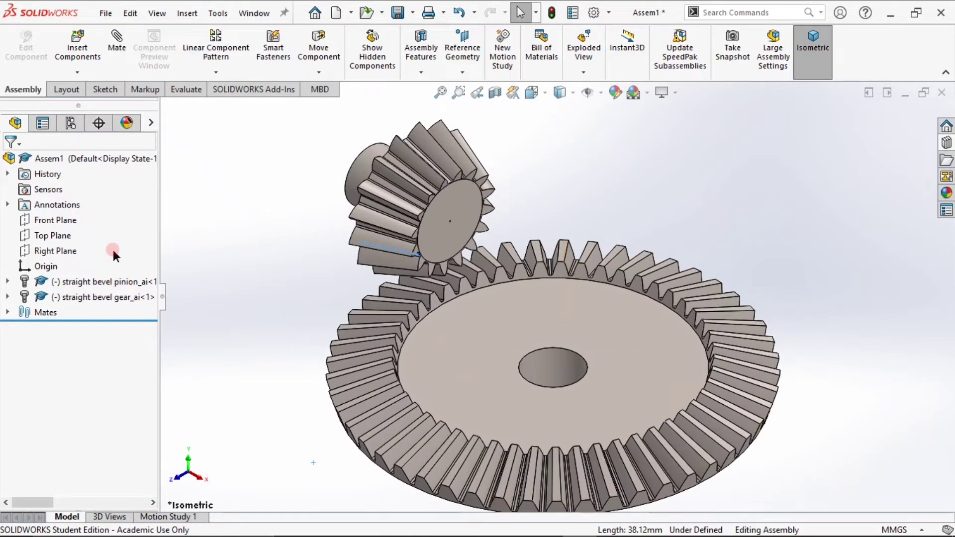
{"action": "left_click", "coordinate": [26, 270]}
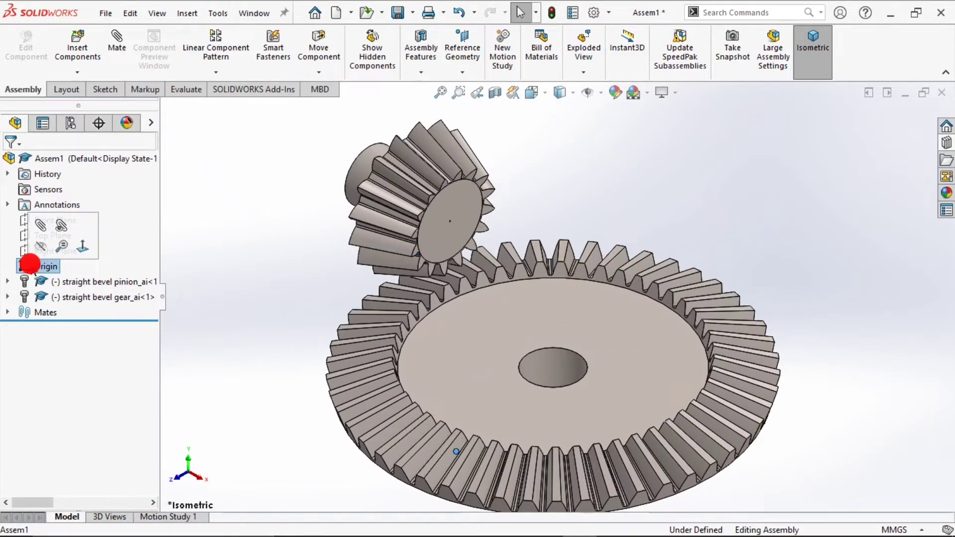
{"action": "left_click", "coordinate": [95, 40]}
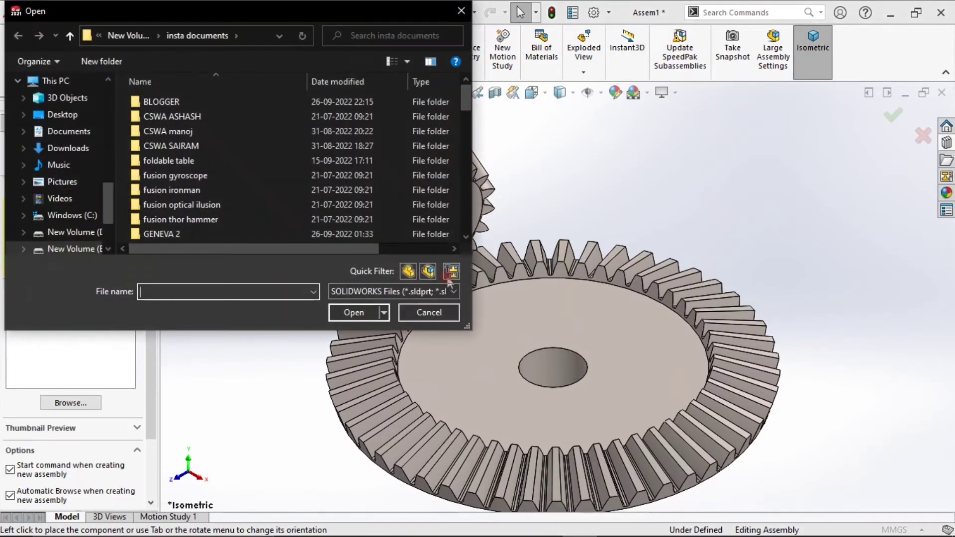
{"action": "left_click", "coordinate": [431, 310]}
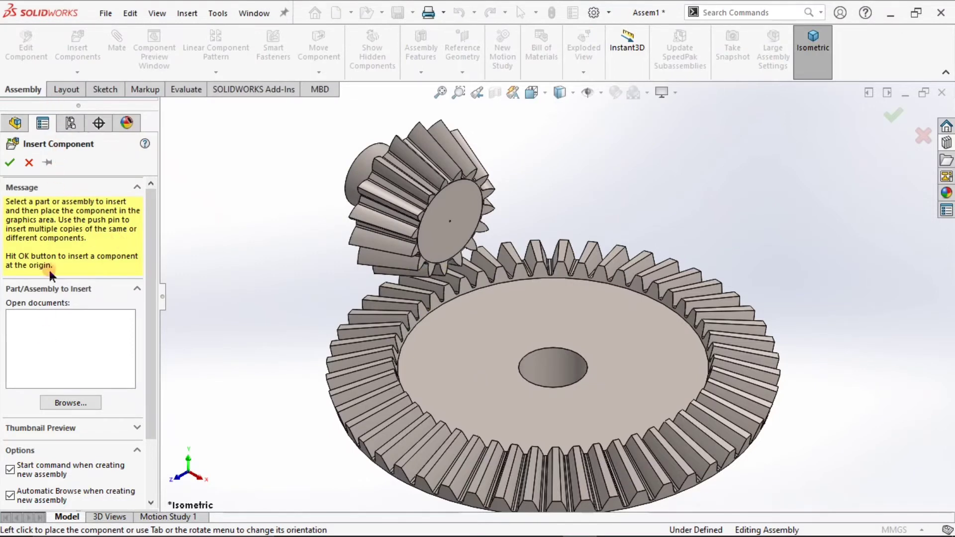
{"action": "left_click", "coordinate": [28, 164]}
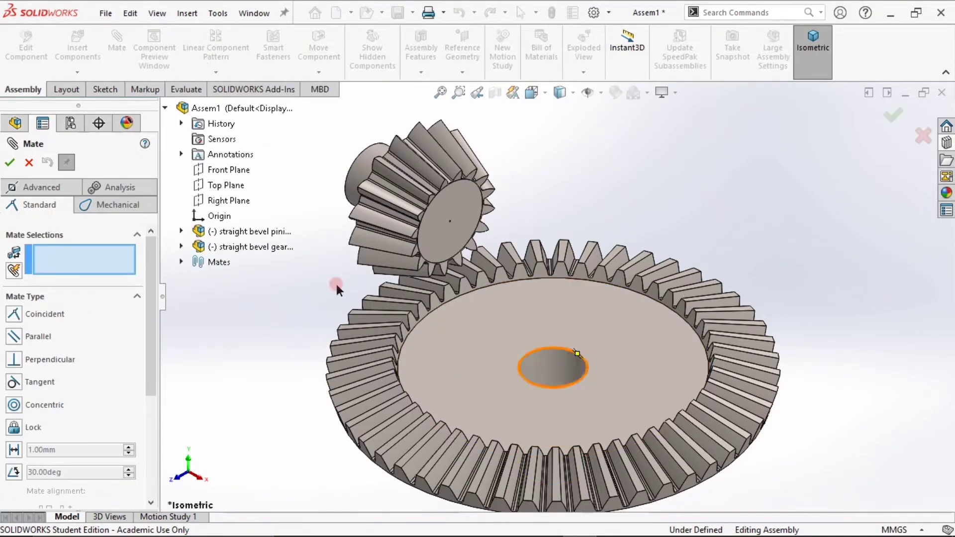
- Add a concentric mate between the assembly origin and the cylindrical face of the gear's bore
{"action": "left_click", "coordinate": [210, 215]}
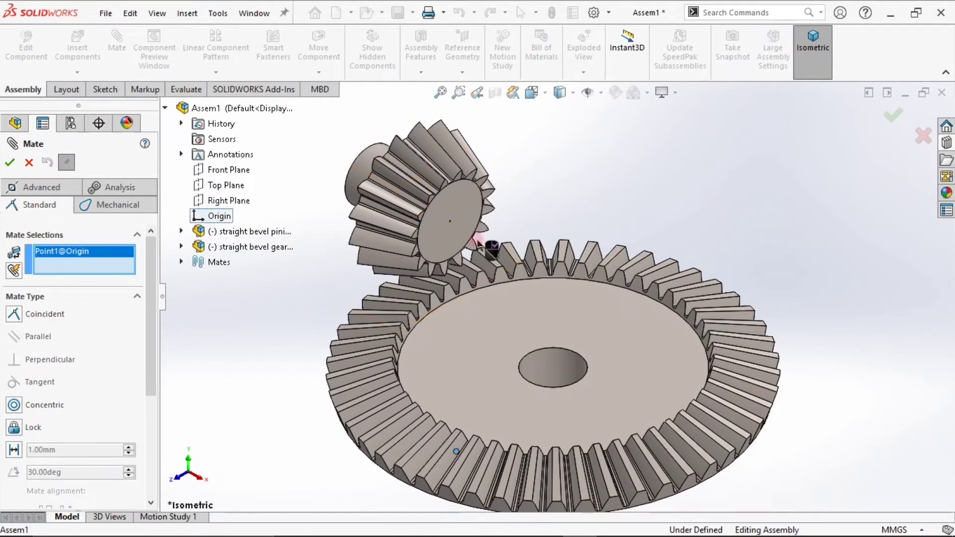
{"action": "left_click", "coordinate": [543, 382]}
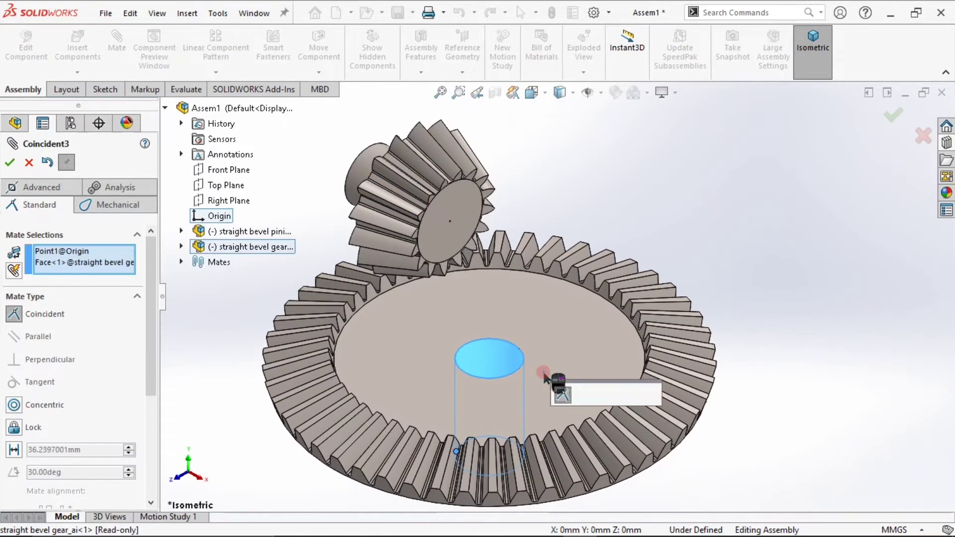
{"action": "left_click", "coordinate": [580, 396]}
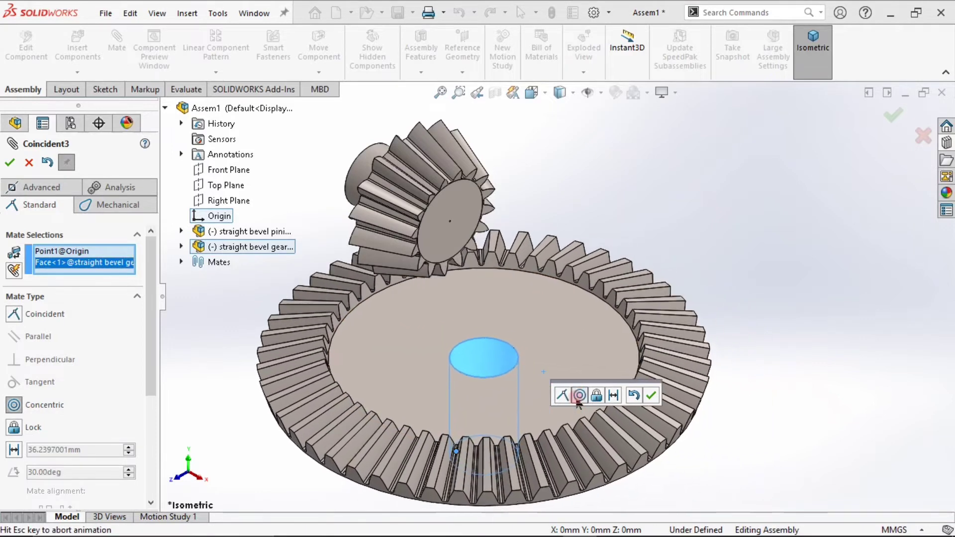
{"action": "left_click", "coordinate": [650, 396]}
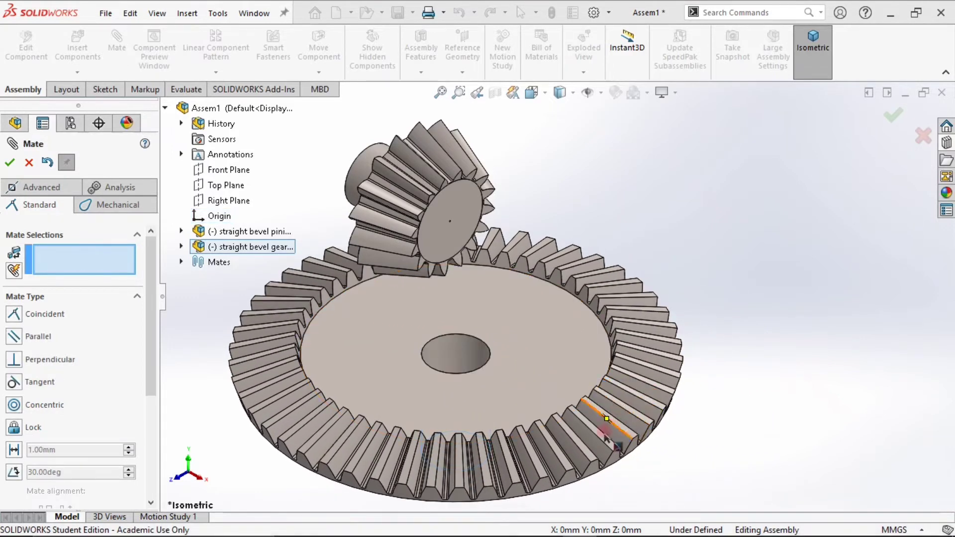
- Move the pinion outward to the gear's rim, rotate the gear about its bore axis, and finish mating
{"action": "scroll", "coordinate": [394, 373], "scroll_direction": "up", "scroll_amount": 4}
{"action": "scroll", "coordinate": [394, 373], "scroll_direction": "down", "scroll_amount": 3}
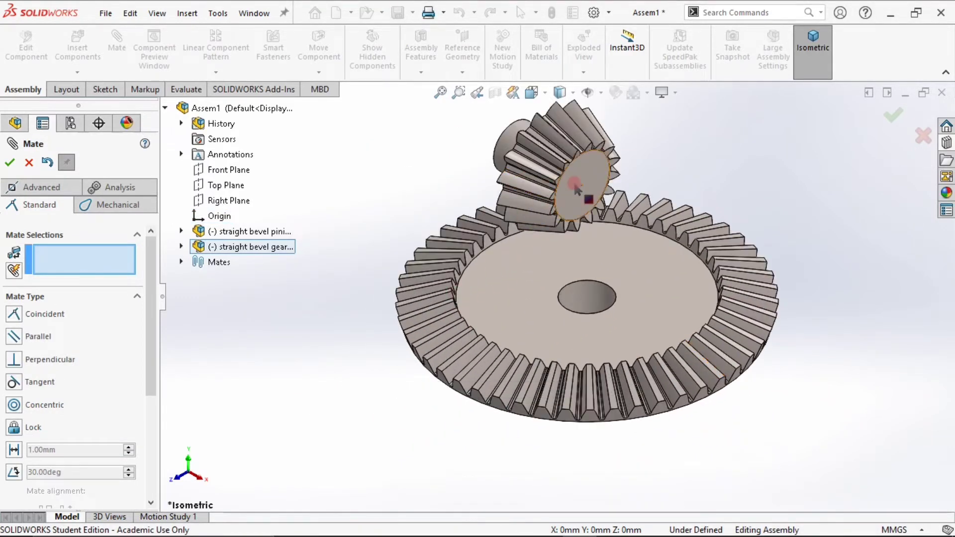
{"action": "left_click", "coordinate": [456, 170]}
{"action": "left_click_drag", "start_coordinate": [456, 169], "coordinate": [437, 200]}
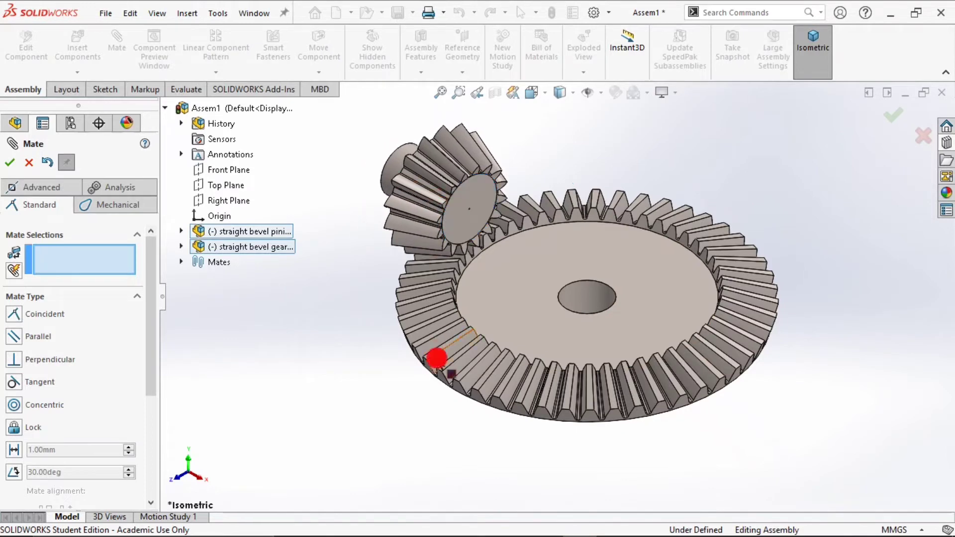
{"action": "mouse_move", "coordinate": [438, 358]}
{"action": "left_mouse_down"}
{"action": "mouse_move", "coordinate": [618, 421]}
{"action": "mouse_move", "coordinate": [751, 348]}
{"action": "mouse_move", "coordinate": [629, 419]}
{"action": "mouse_move", "coordinate": [566, 503]}
{"action": "left_mouse_up"}
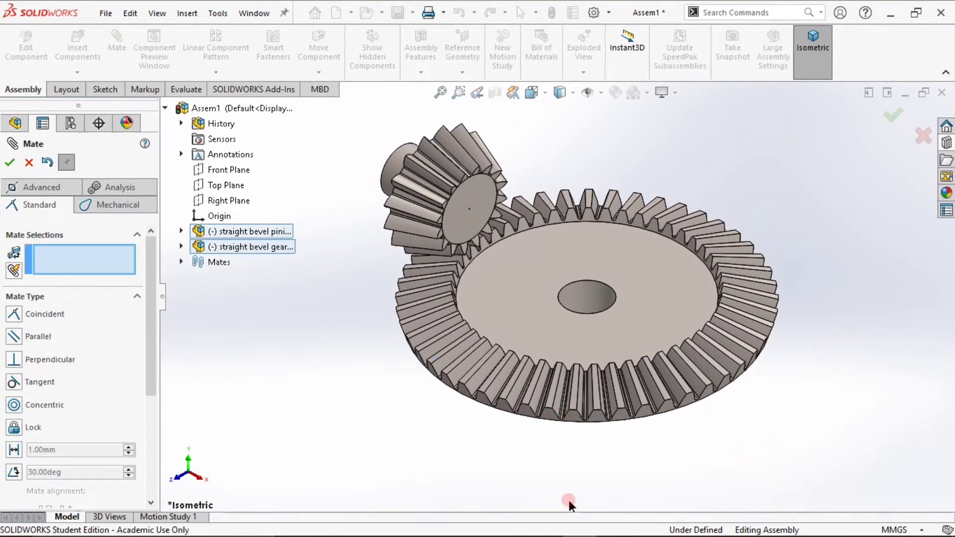
{"action": "left_click", "coordinate": [562, 467]}
{"action": "scroll", "coordinate": [469, 192], "scroll_direction": "down", "scroll_amount": 5}
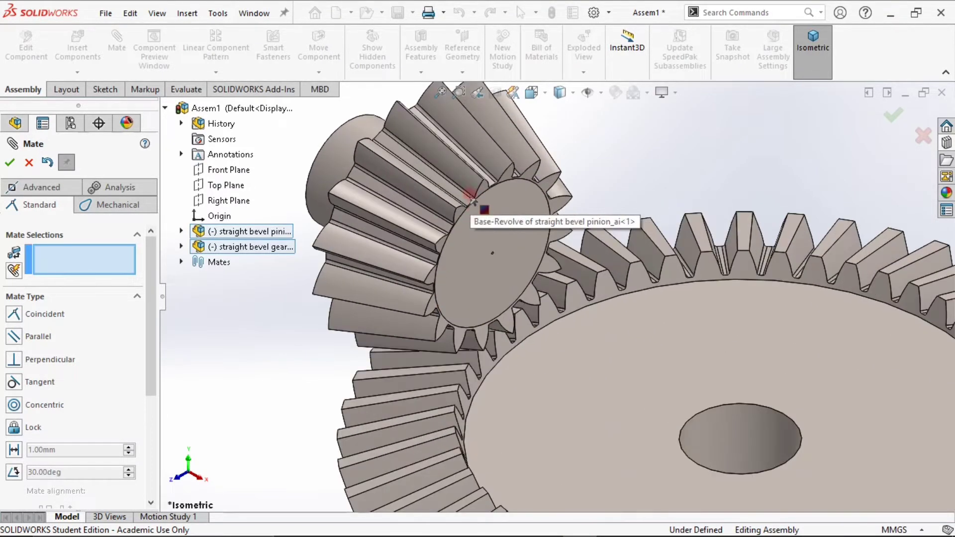
{"action": "left_click", "coordinate": [29, 163]}
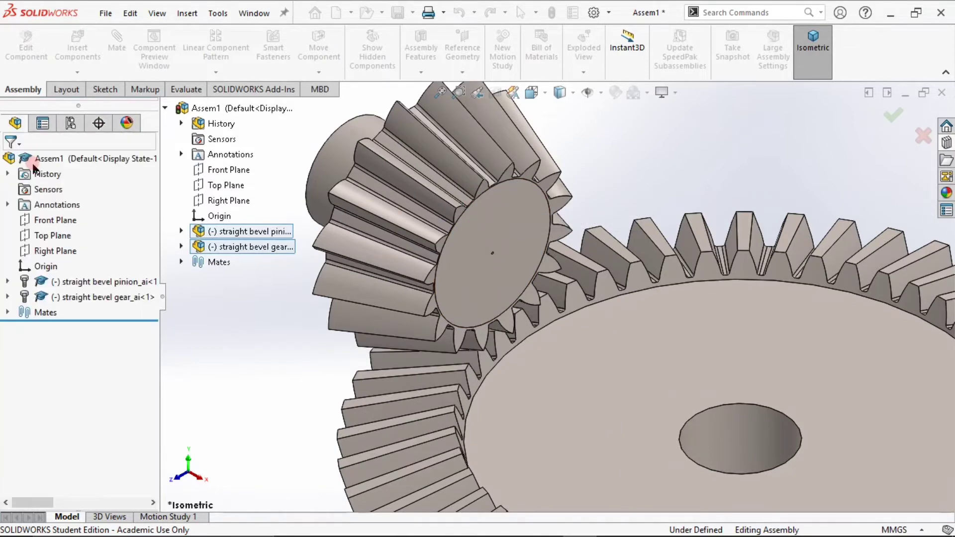
- Turn on the display of temporary axes in the assembly
{"action": "left_click", "coordinate": [41, 267]}
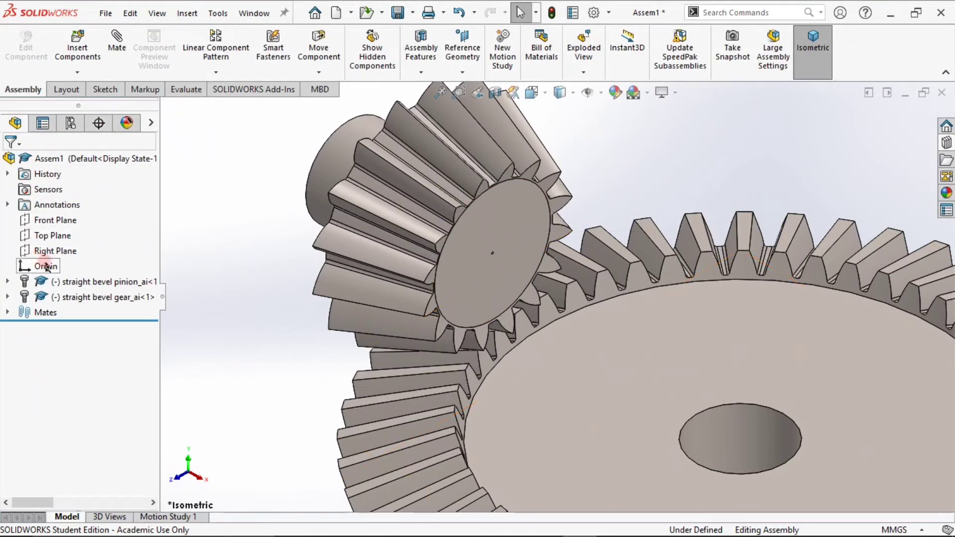
{"action": "left_click", "coordinate": [307, 262]}
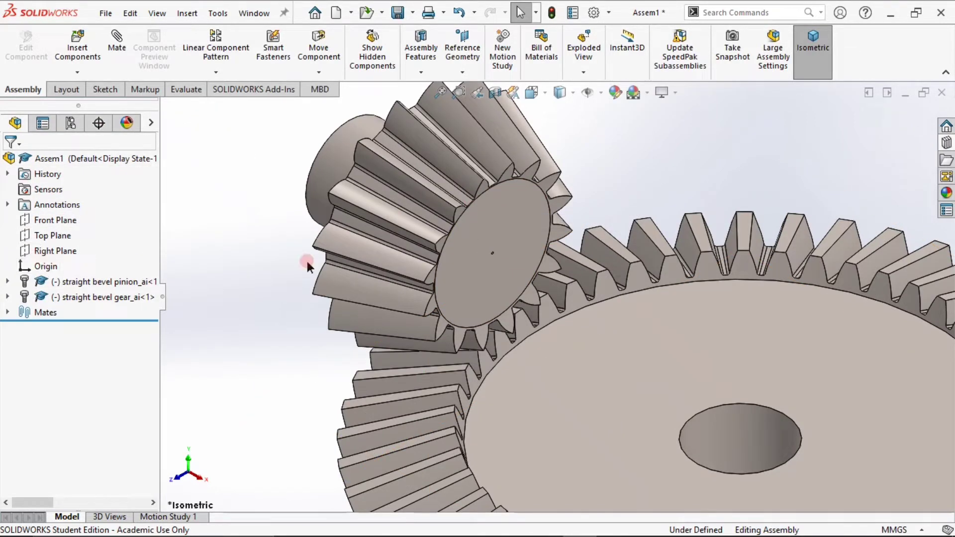
{"action": "left_click", "coordinate": [602, 94]}
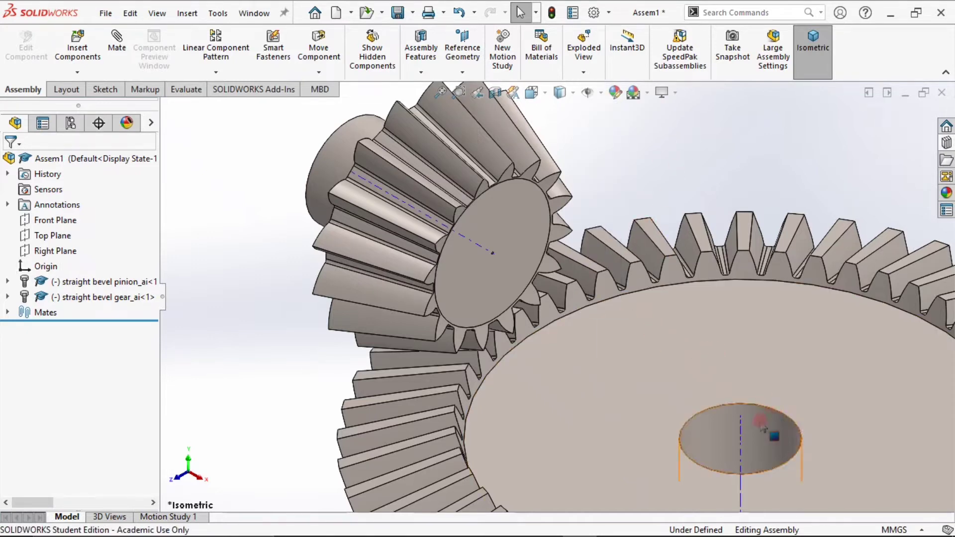
- Add a perpendicular mate between the bore axis of the gear and the pinion's axis, and move the pinion outward to the gear's rim
{"action": "left_click", "coordinate": [741, 443]}
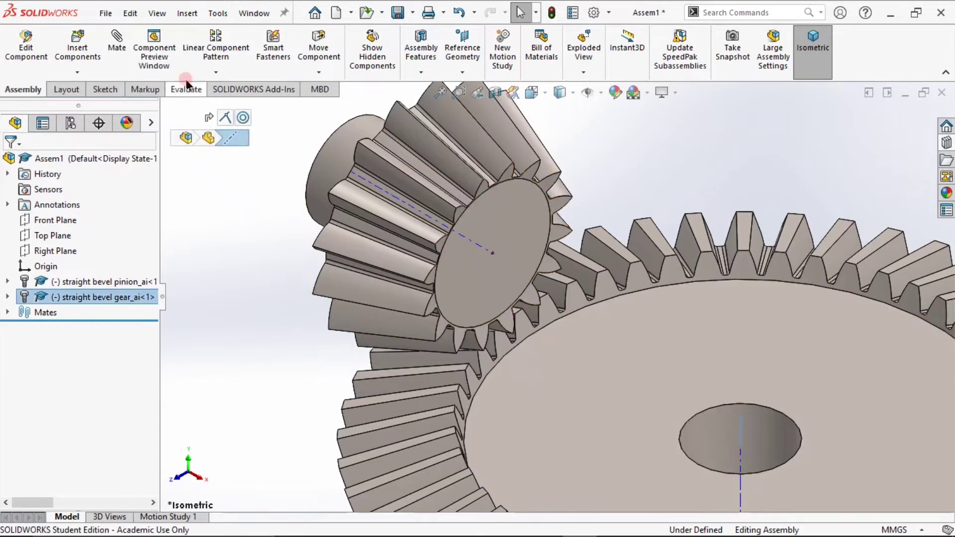
{"action": "left_click", "coordinate": [217, 138]}
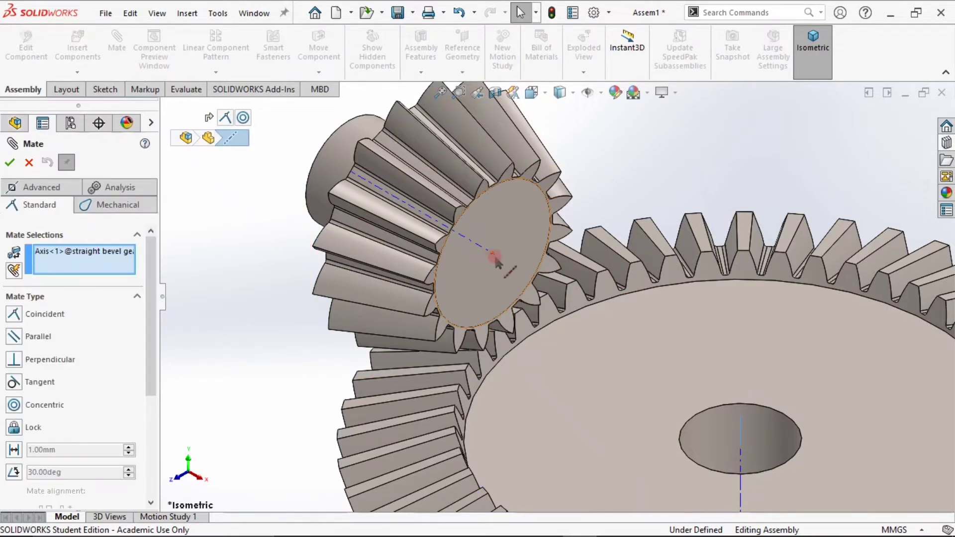
{"action": "left_click", "coordinate": [469, 248]}
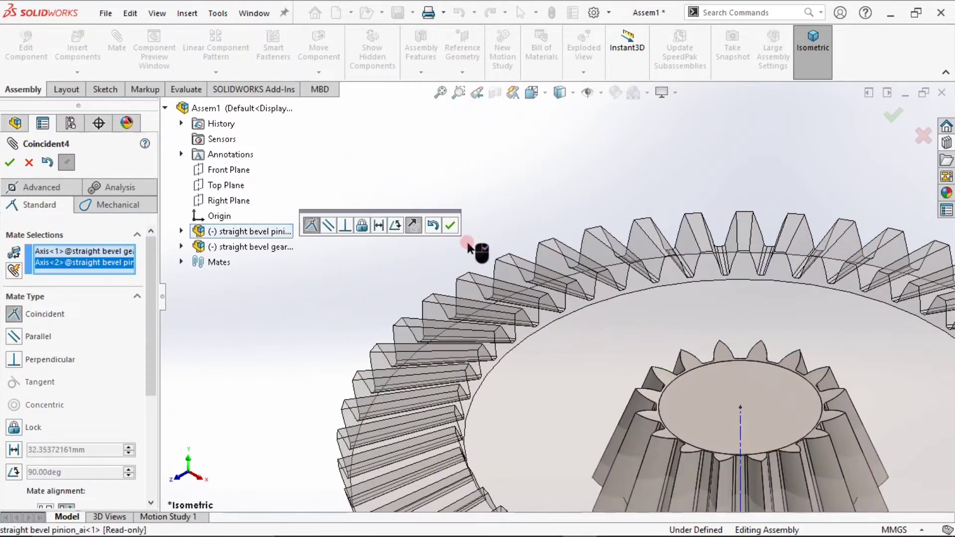
{"action": "left_click", "coordinate": [344, 226]}
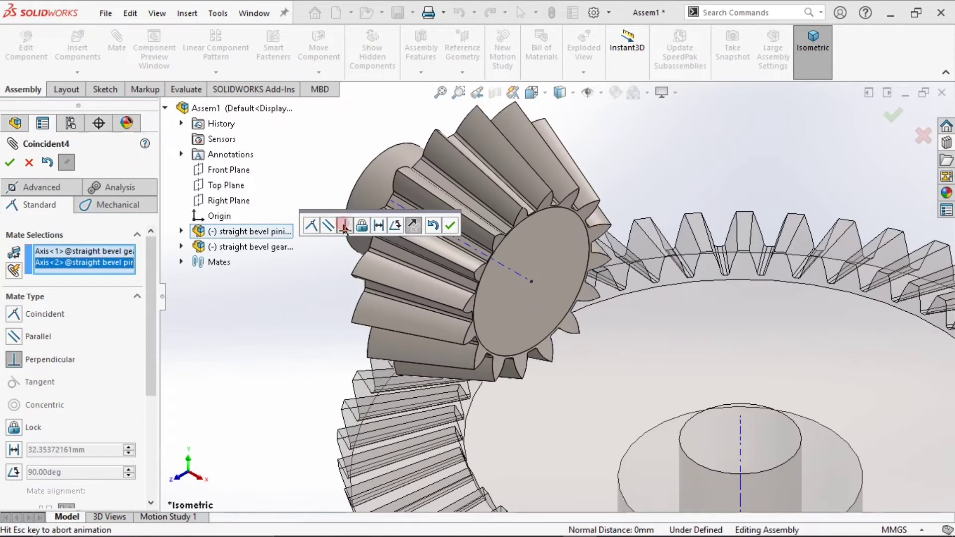
{"action": "left_click", "coordinate": [433, 226]}
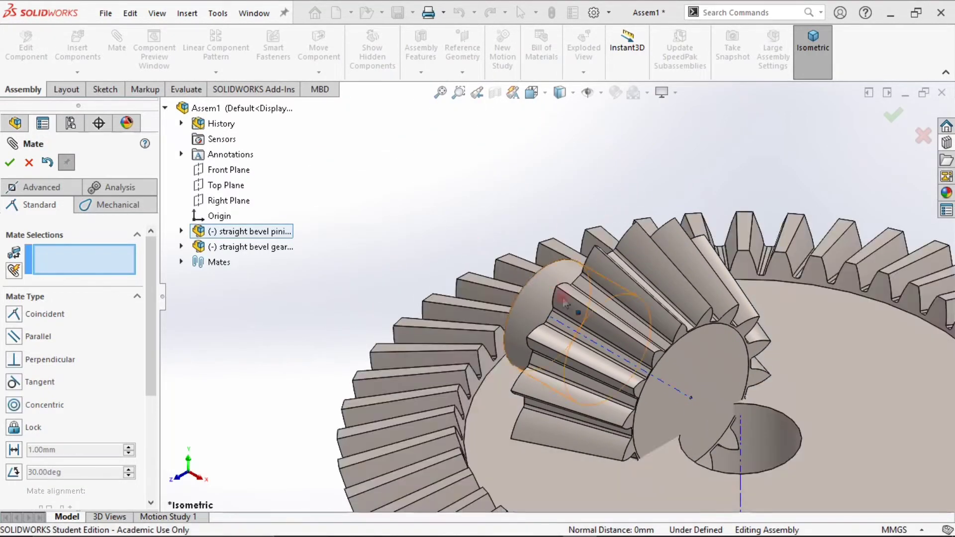
{"action": "left_click_drag", "start_coordinate": [686, 353], "coordinate": [427, 190]}
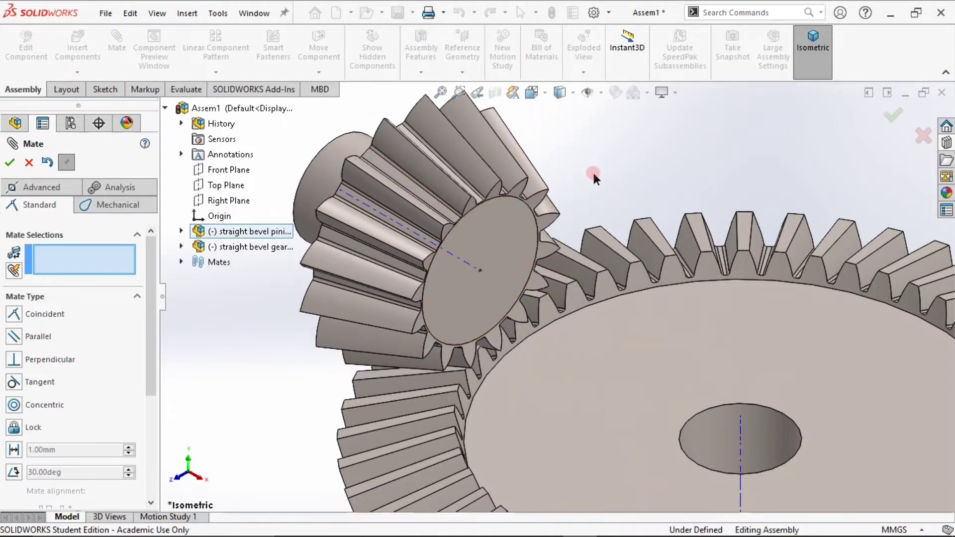
{"action": "scroll", "coordinate": [517, 277], "scroll_direction": "up", "scroll_amount": 4}
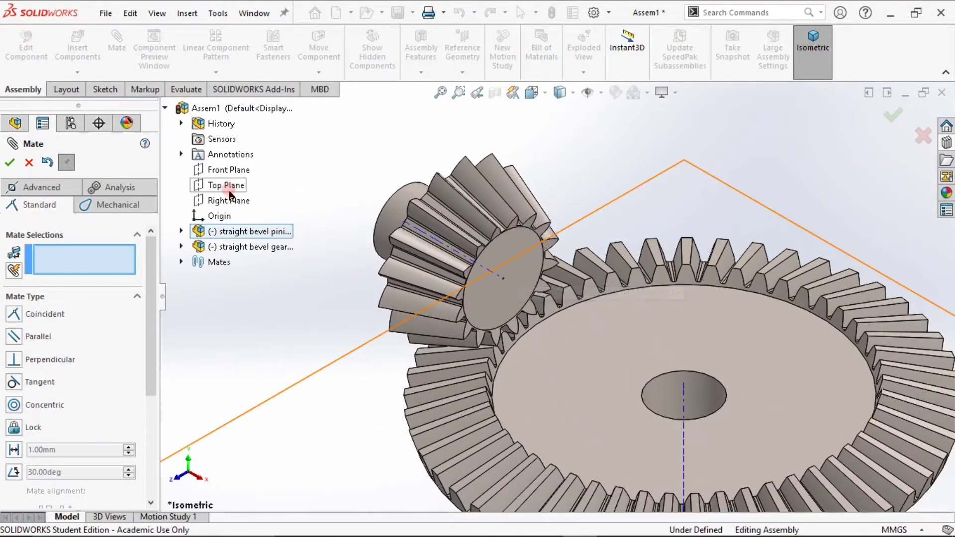
- Mate the pinion's axis coincident with the assembly's Front Plane and return to the isometric view
{"action": "left_click", "coordinate": [227, 170]}
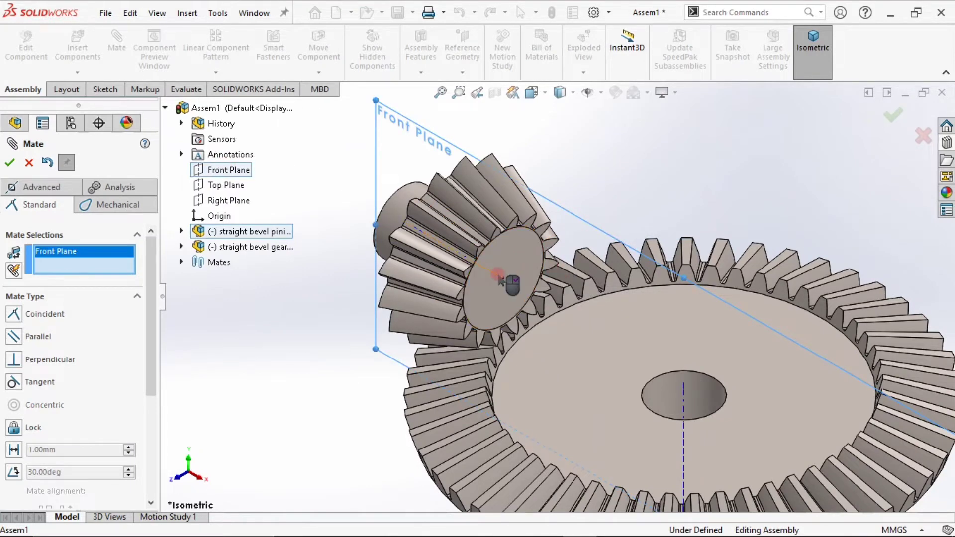
{"action": "left_click", "coordinate": [500, 279]}
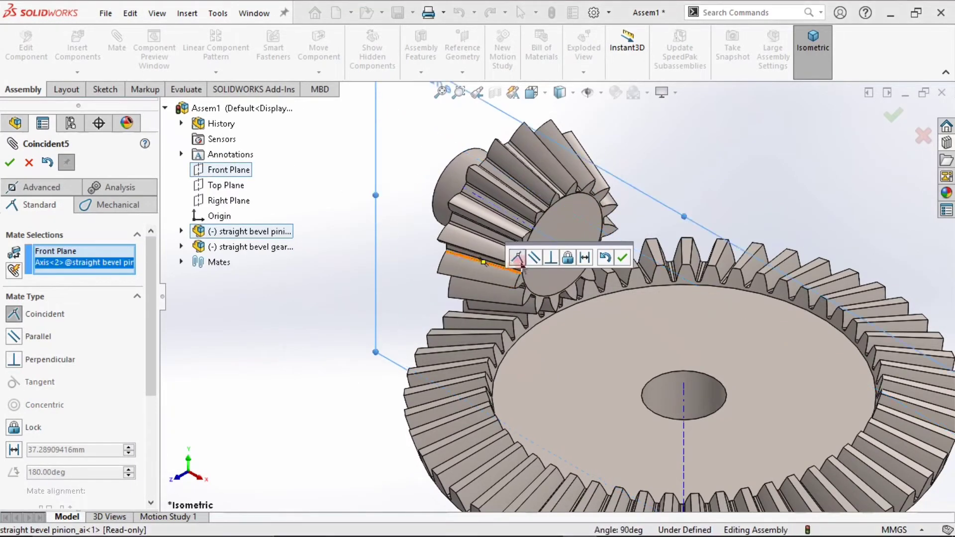
{"action": "mouse_move", "coordinate": [604, 316]}
{"action": "middle_mouse_down"}
{"action": "mouse_move", "coordinate": [569, 318]}
{"action": "mouse_move", "coordinate": [566, 301]}
{"action": "mouse_move", "coordinate": [616, 305]}
{"action": "mouse_move", "coordinate": [605, 304]}
{"action": "middle_mouse_up"}
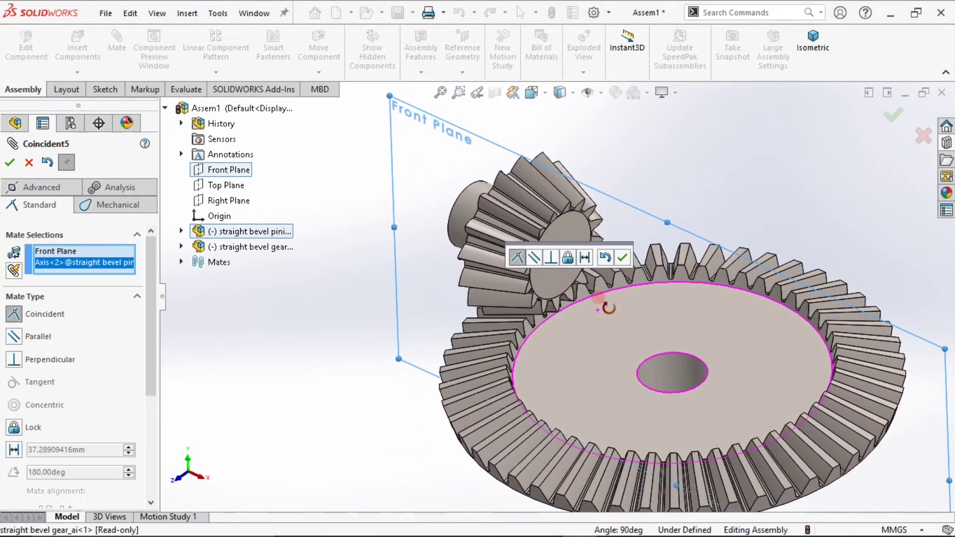
{"action": "left_click", "coordinate": [624, 259]}
{"action": "left_click", "coordinate": [805, 52]}
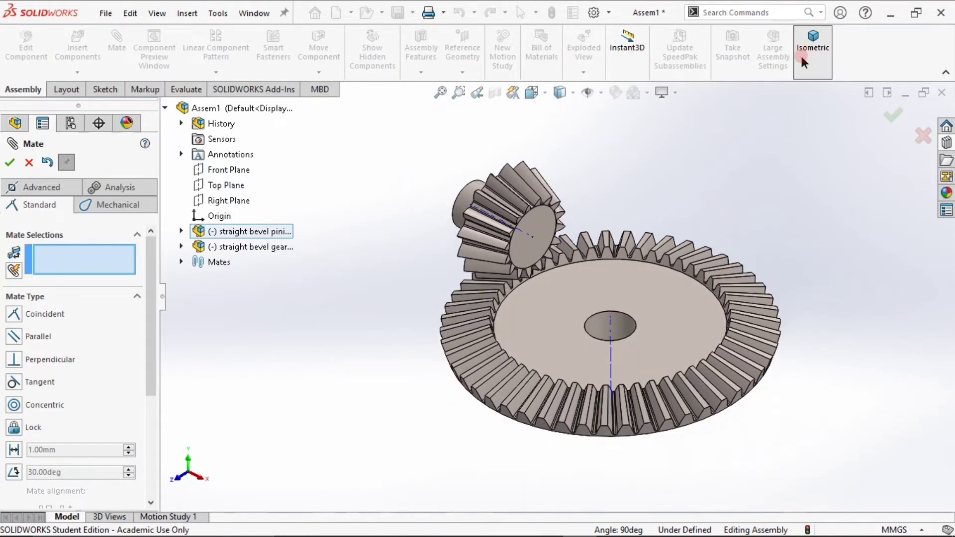
- Test the remaining freedom by dragging the gear and the pinion, leave the pinion above the gear's rim, and finish mating
{"action": "scroll", "coordinate": [490, 221], "scroll_direction": "down", "scroll_amount": 3}
{"action": "left_click_drag", "start_coordinate": [482, 391], "coordinate": [493, 409]}
{"action": "left_click_drag", "start_coordinate": [516, 211], "coordinate": [572, 144]}
{"action": "left_click", "coordinate": [204, 170]}
{"action": "left_click", "coordinate": [10, 162]}
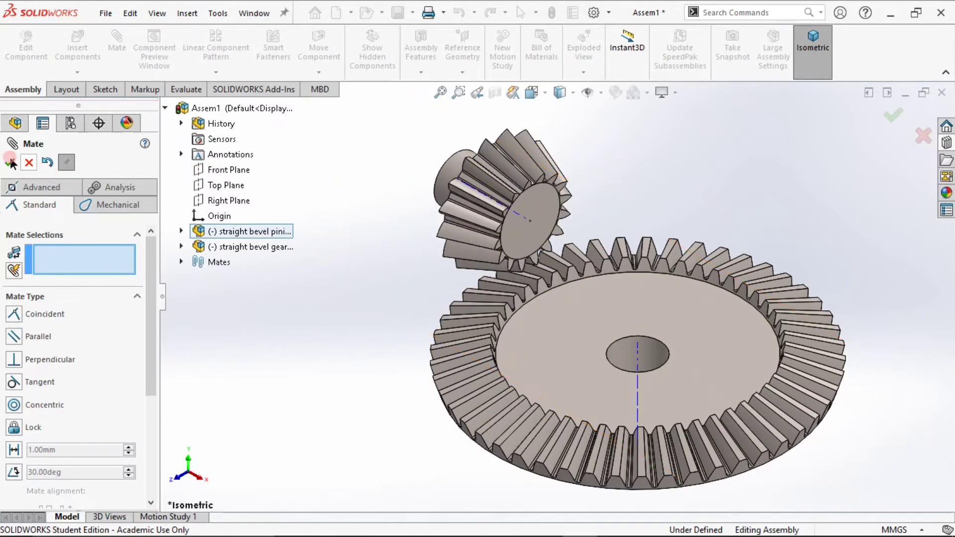
{"action": "left_click", "coordinate": [28, 163]}
{"action": "left_click", "coordinate": [327, 256]}
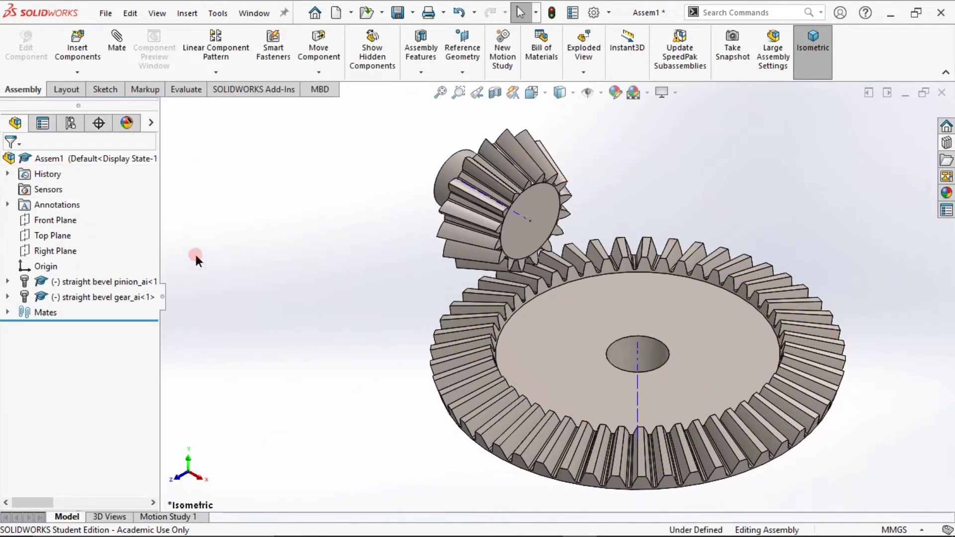
- Show the pinion's base profile sketch, BasProSke, stored under its Base-Revolve feature
{"action": "left_click", "coordinate": [6, 283]}
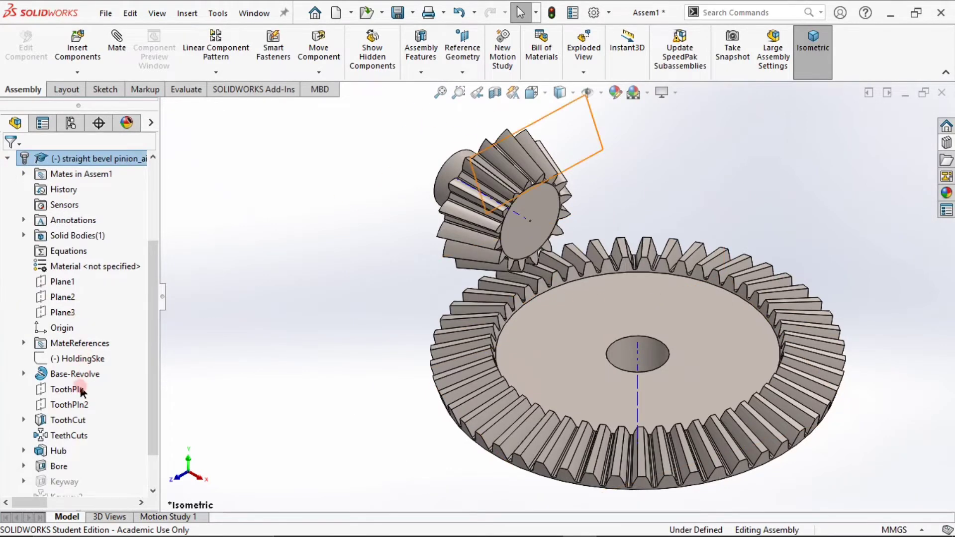
{"action": "left_click", "coordinate": [23, 374]}
{"action": "left_click", "coordinate": [82, 389]}
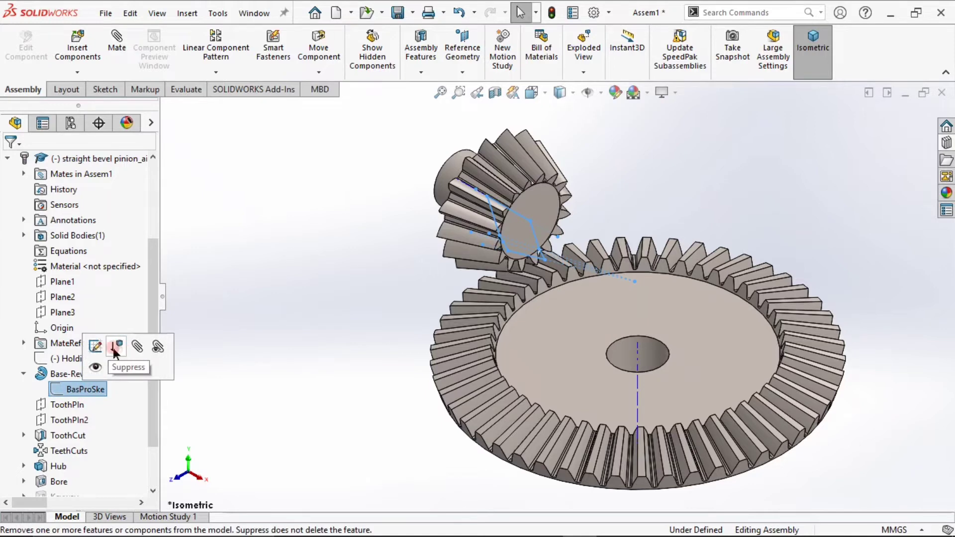
{"action": "left_click", "coordinate": [100, 366]}
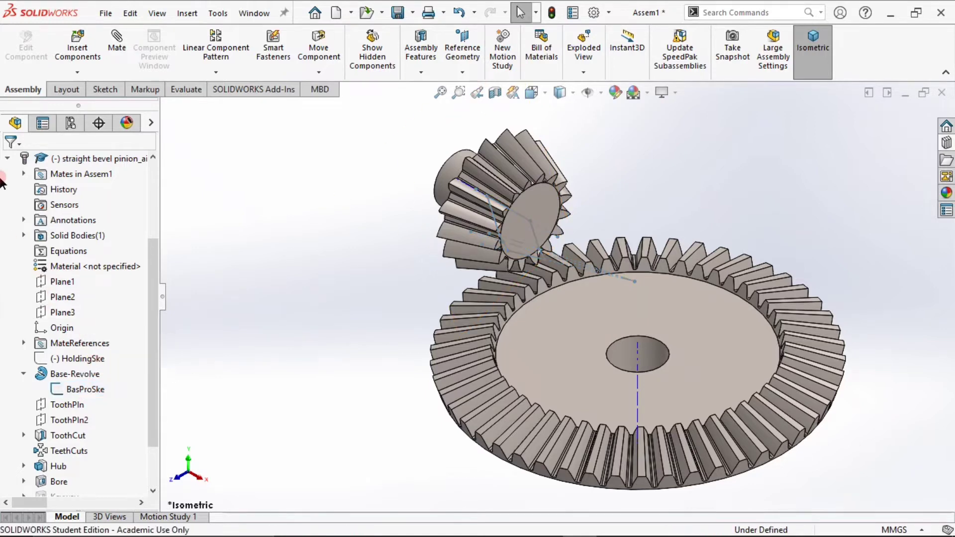
{"action": "left_click", "coordinate": [8, 158]}
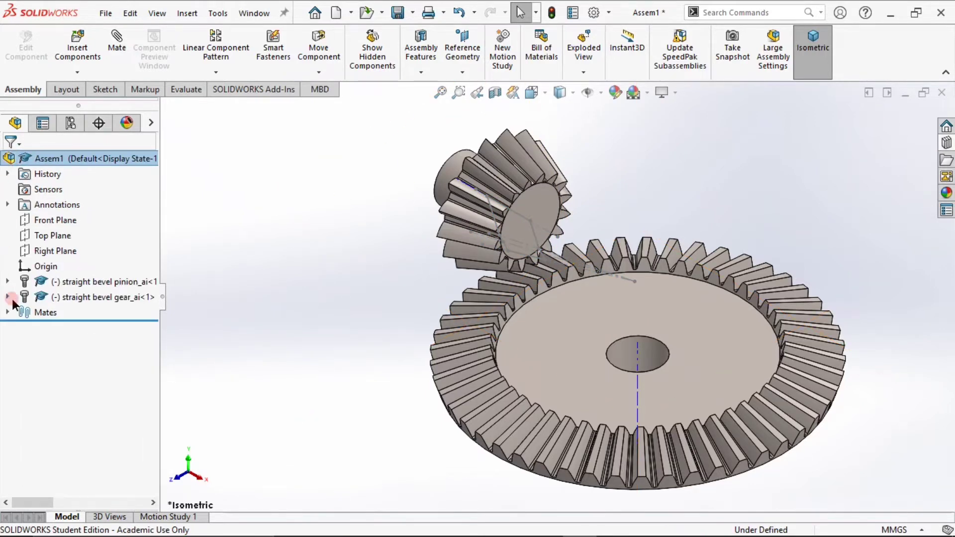
- Show the gear's base profile sketch, BasProSke, stored under its Base-Revolve feature
{"action": "left_click", "coordinate": [7, 297]}
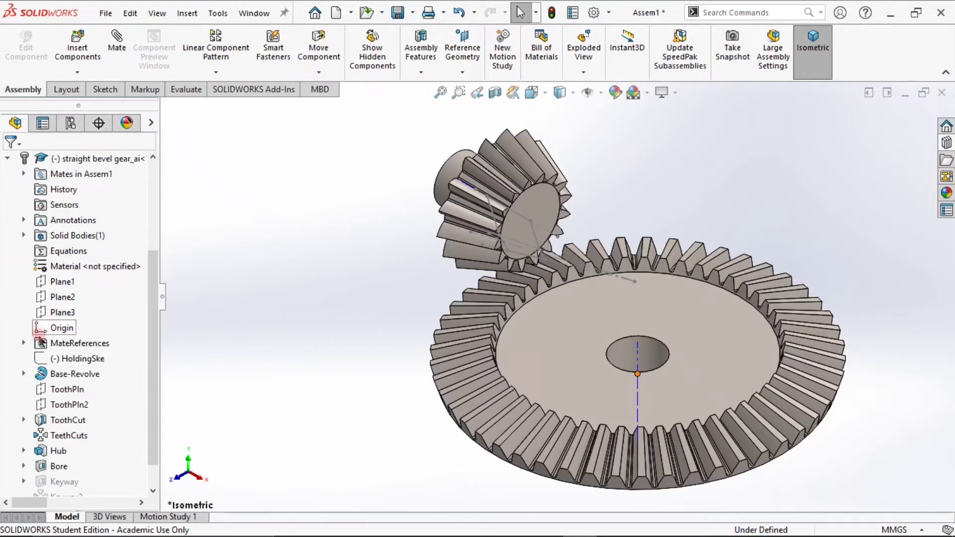
{"action": "left_click", "coordinate": [23, 374]}
{"action": "left_click", "coordinate": [85, 389]}
{"action": "left_click", "coordinate": [96, 367]}
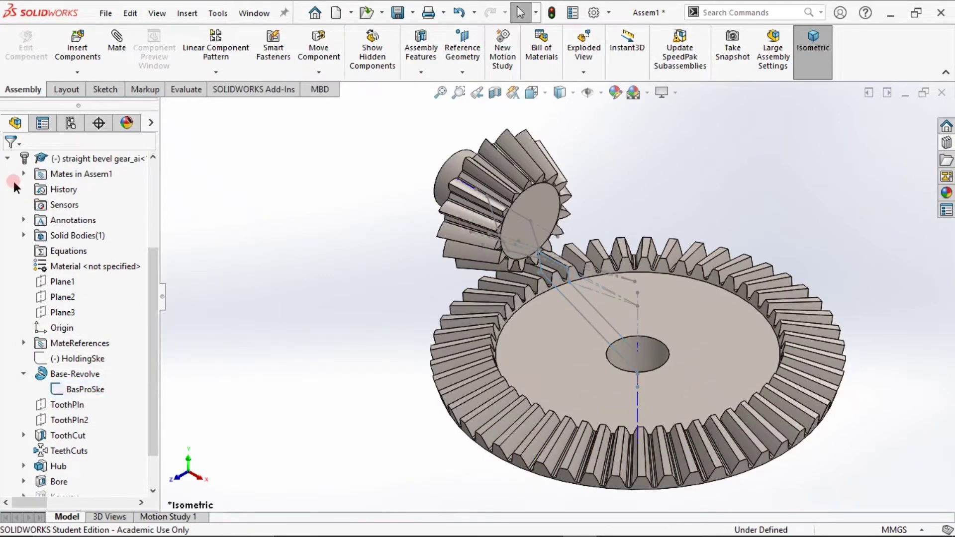
{"action": "left_click", "coordinate": [8, 158]}
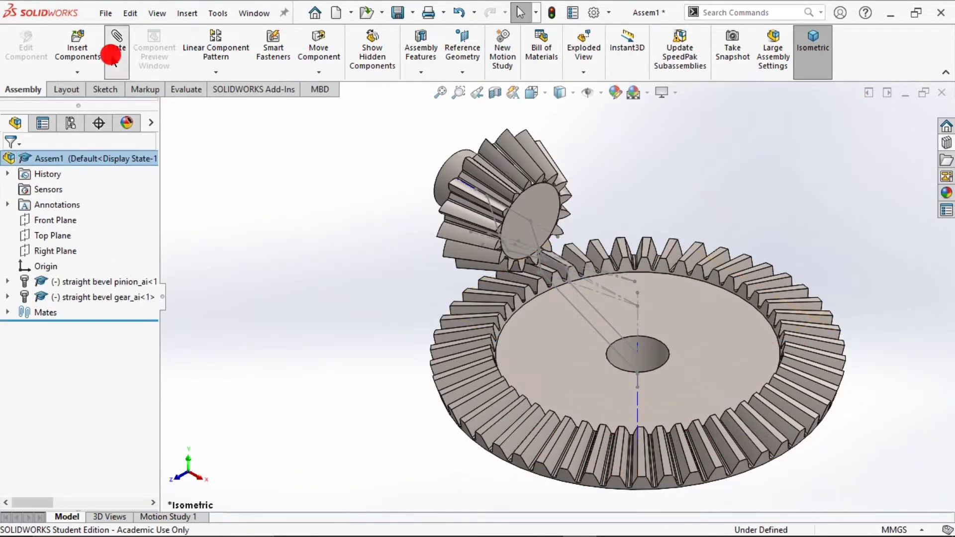
- Mate the cone apex point of the gear's BasProSke sketch coincident with the apex point of the pinion's sketch and finish mating
{"action": "scroll", "coordinate": [641, 294], "scroll_direction": "down", "scroll_amount": 6}
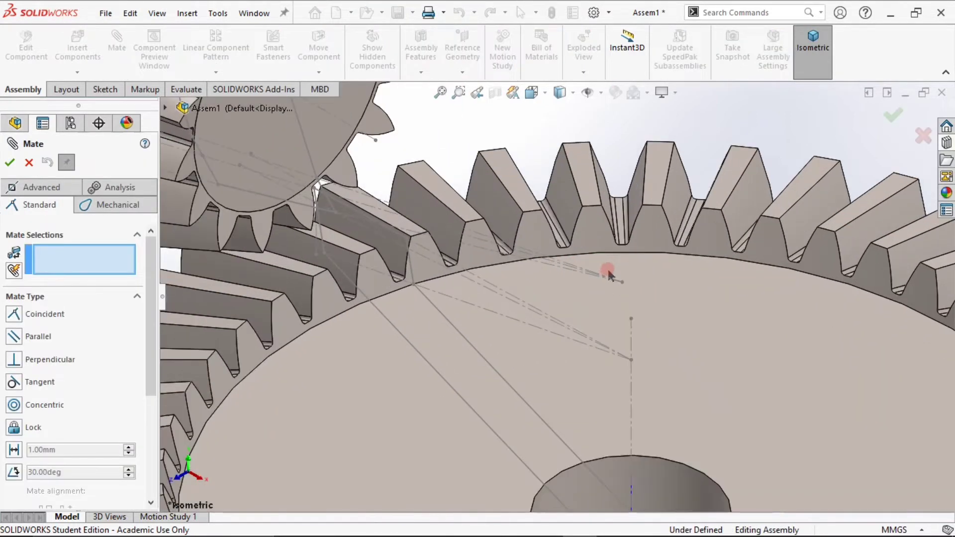
{"action": "left_click", "coordinate": [631, 360]}
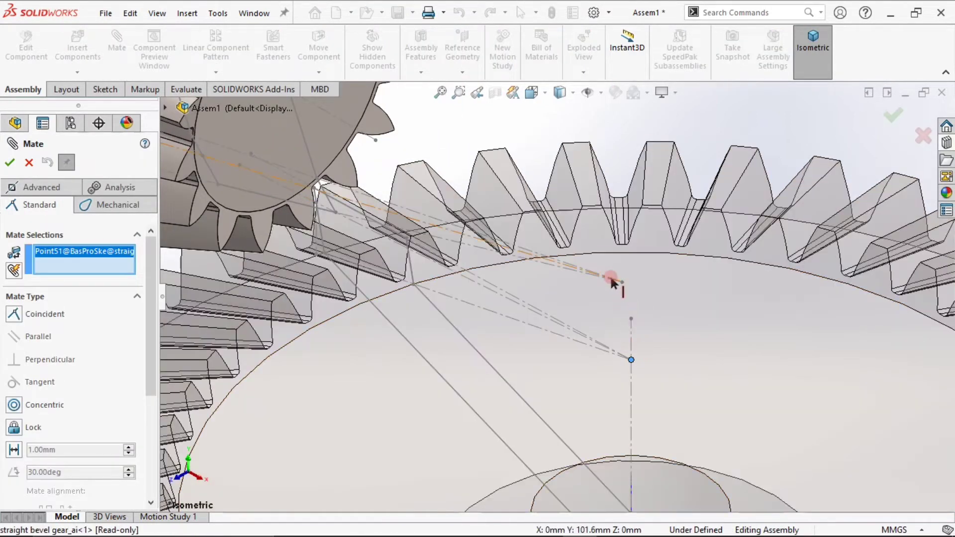
{"action": "left_click", "coordinate": [621, 283]}
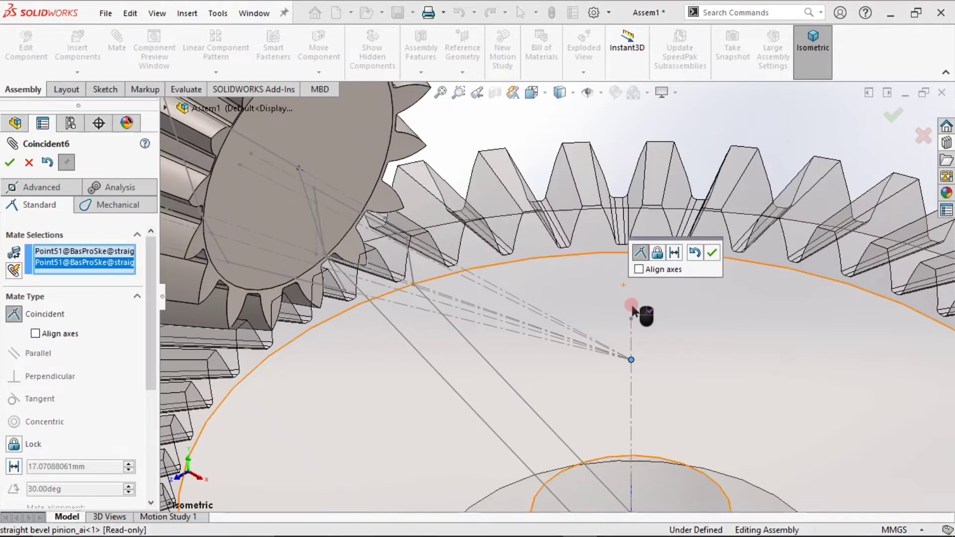
{"action": "left_click", "coordinate": [712, 254]}
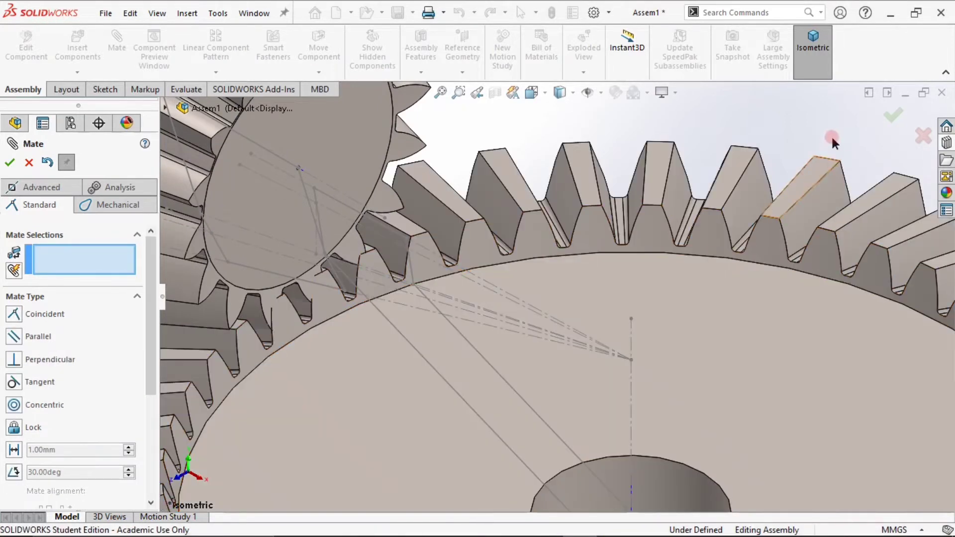
{"action": "left_click", "coordinate": [901, 119]}
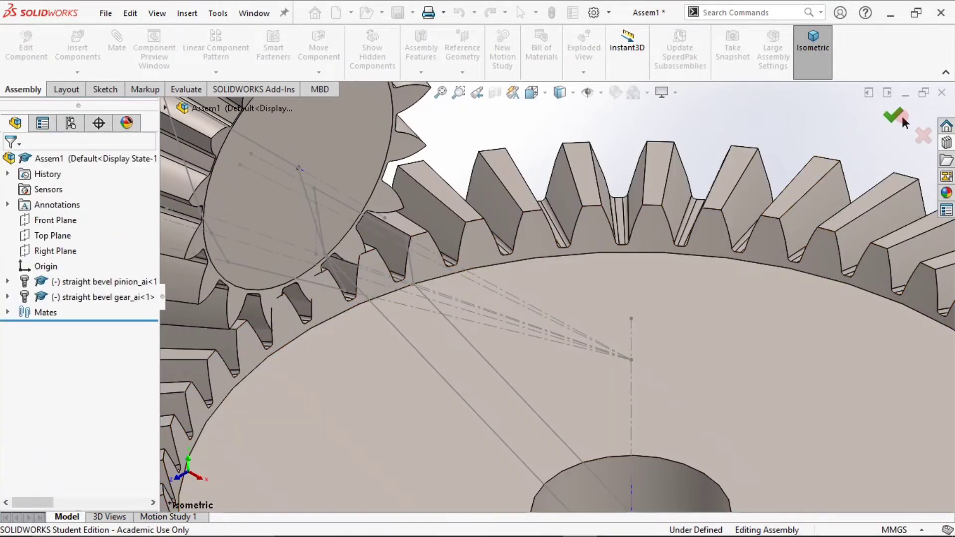
- Hide the base profile sketches of both the gear and the pinion
{"action": "left_click", "coordinate": [540, 317]}
{"action": "left_click", "coordinate": [597, 272]}
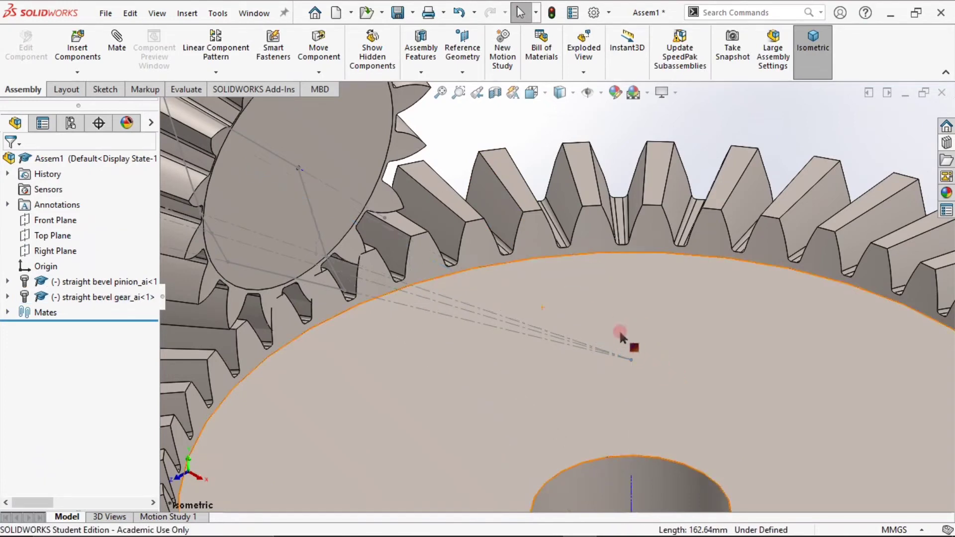
{"action": "left_click", "coordinate": [626, 354]}
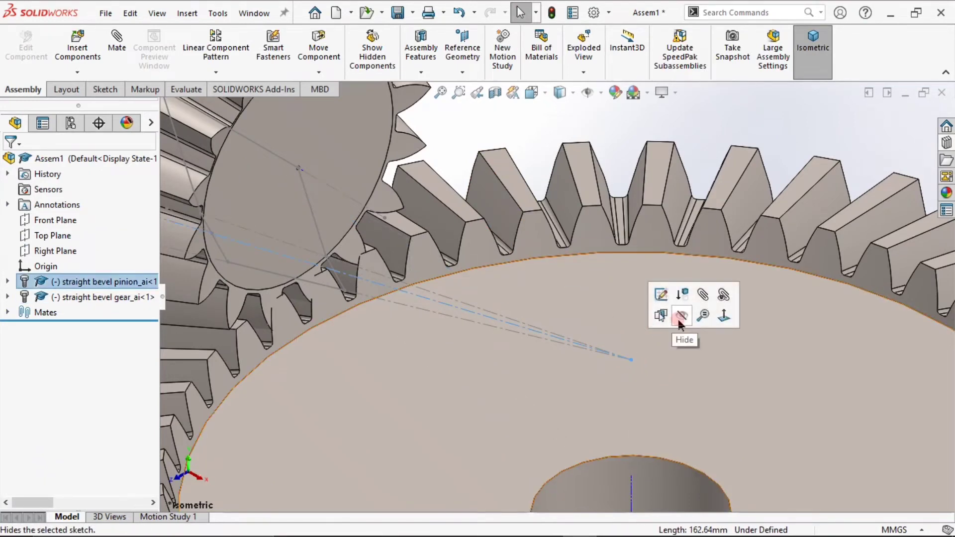
- Rotate the pinion about its axis so that its teeth sit in the gear's tooth gaps
{"action": "scroll", "coordinate": [611, 287], "scroll_direction": "up", "scroll_amount": 6}
{"action": "scroll", "coordinate": [529, 183], "scroll_direction": "down", "scroll_amount": 3}
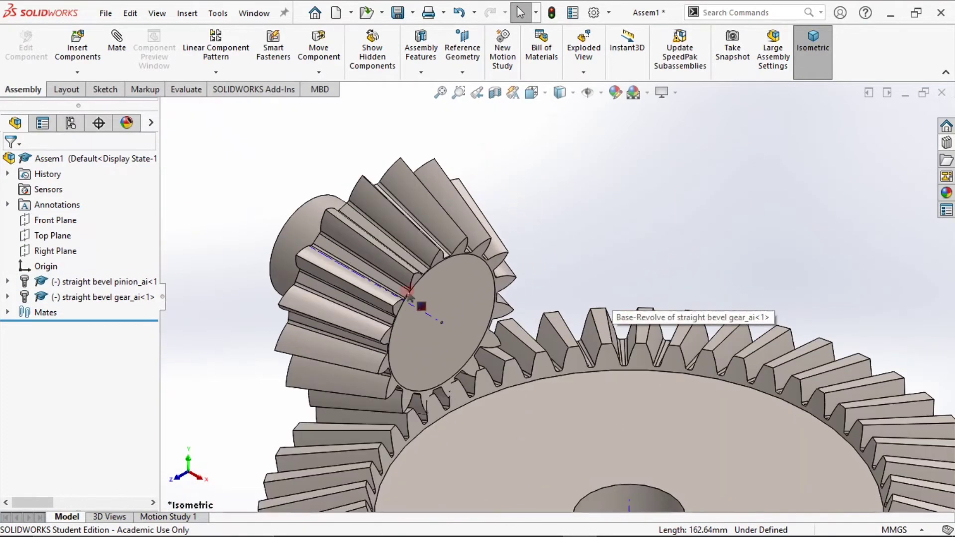
{"action": "left_click", "coordinate": [430, 280]}
{"action": "left_click_drag", "start_coordinate": [503, 259], "coordinate": [427, 268]}
{"action": "scroll", "coordinate": [533, 226], "scroll_direction": "up", "scroll_amount": 2}
{"action": "middle_click_drag", "start_coordinate": [550, 250], "coordinate": [500, 212]}
{"action": "scroll", "coordinate": [478, 321], "scroll_direction": "down", "scroll_amount": 8}
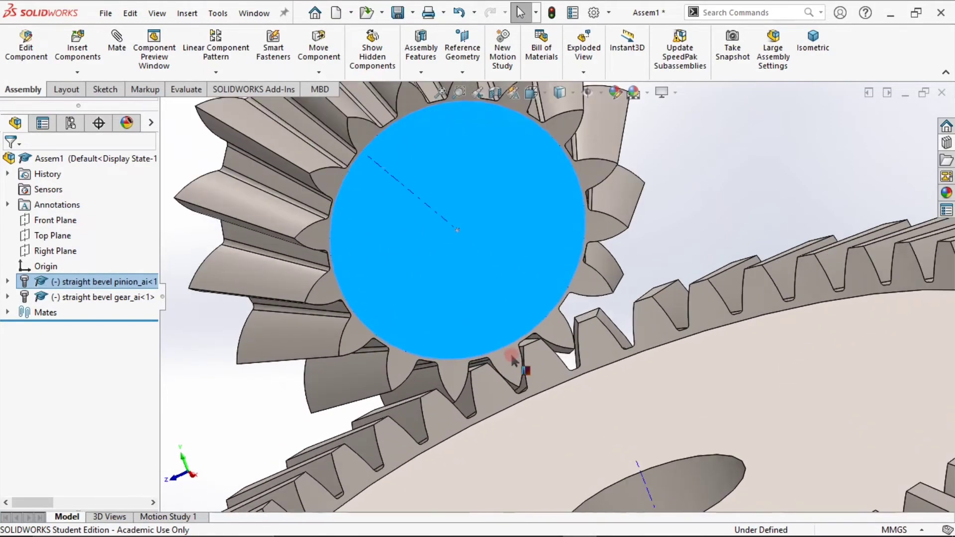
{"action": "mouse_move", "coordinate": [768, 398]}
{"action": "middle_mouse_down"}
{"action": "mouse_move", "coordinate": [752, 386]}
{"action": "mouse_move", "coordinate": [741, 398]}
{"action": "mouse_move", "coordinate": [756, 398]}
{"action": "middle_mouse_up"}
{"action": "left_click_drag", "start_coordinate": [579, 435], "coordinate": [624, 440]}
{"action": "scroll", "coordinate": [624, 440], "scroll_direction": "up", "scroll_amount": 10}
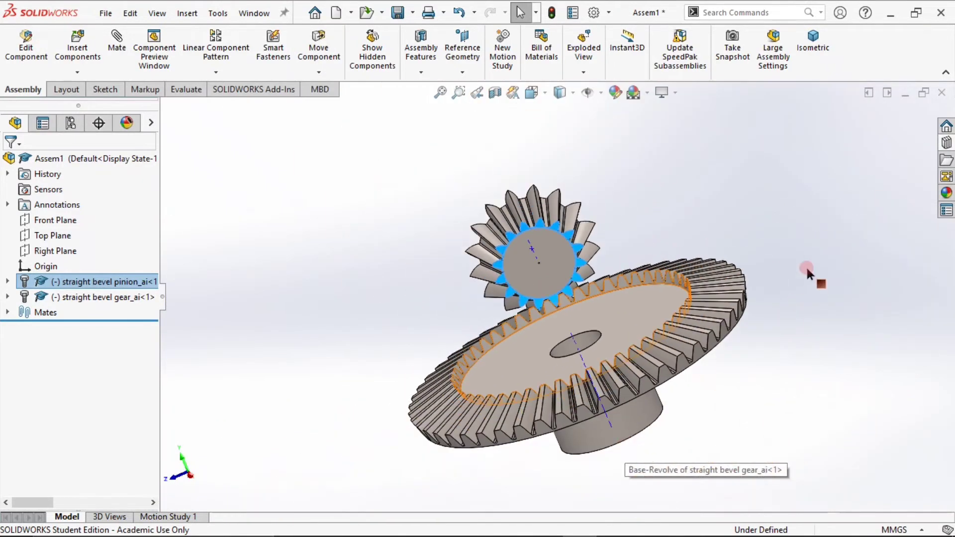
- Turn off the display of temporary axes in the assembly
{"action": "middle_click_drag", "start_coordinate": [807, 273], "coordinate": [779, 210]}
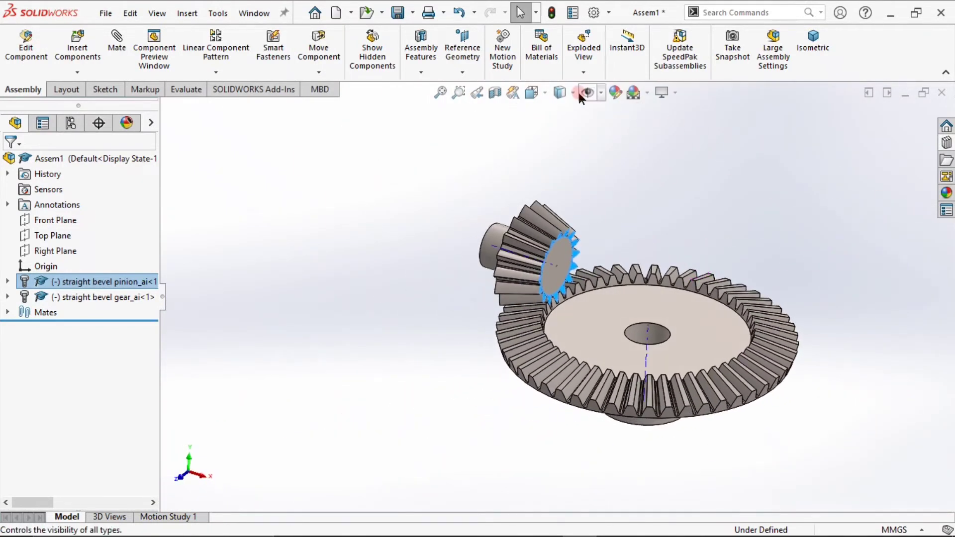
{"action": "left_click", "coordinate": [601, 94]}
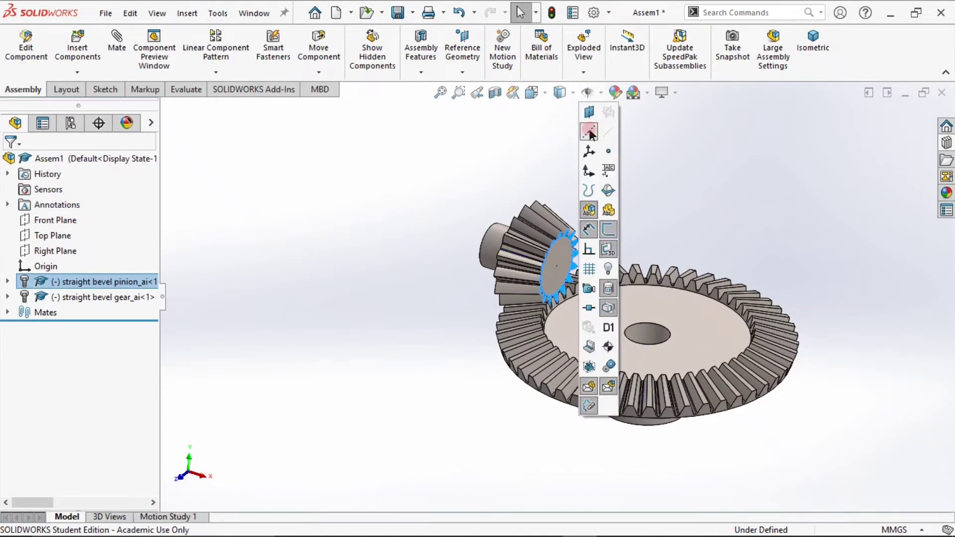
- Add a mechanical gear mate between the pinion's bore and the gear's bore with a 16 mm to 49 mm ratio
{"action": "scroll", "coordinate": [703, 243], "scroll_direction": "down", "scroll_amount": 5}
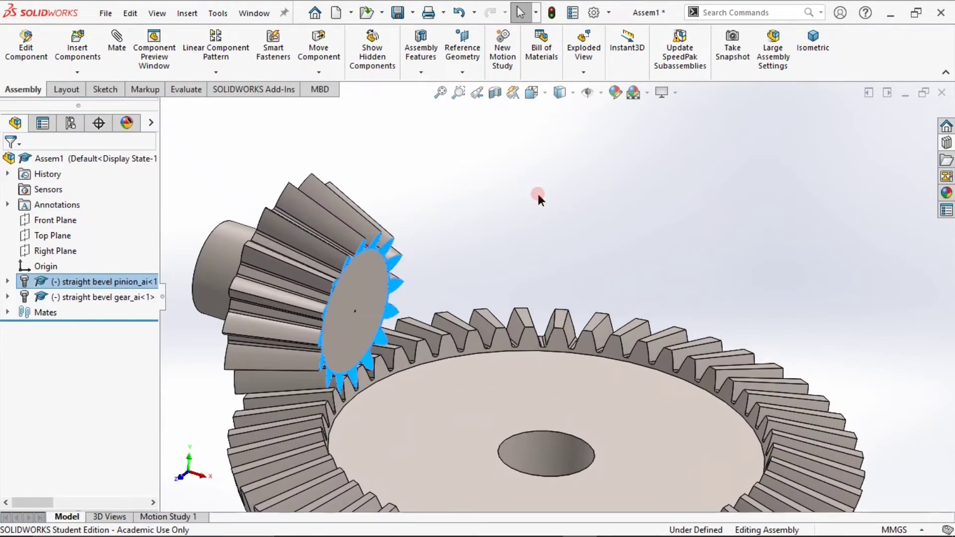
{"action": "left_click", "coordinate": [477, 223]}
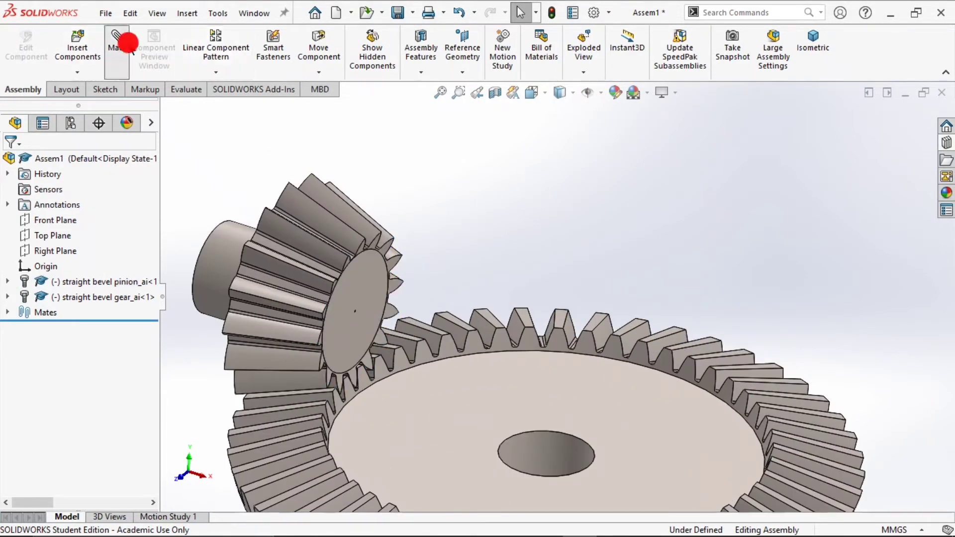
{"action": "scroll", "coordinate": [379, 323], "scroll_direction": "down", "scroll_amount": 4}
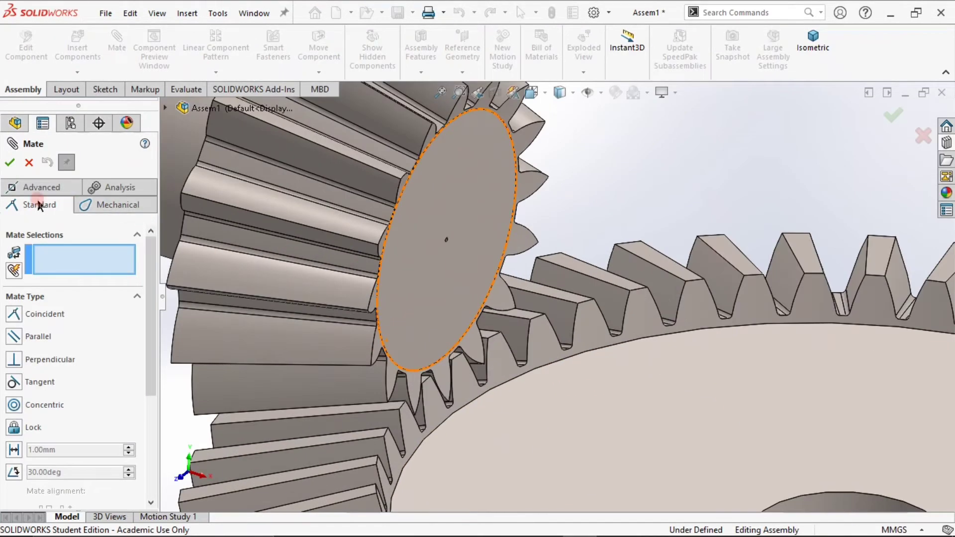
{"action": "left_click", "coordinate": [112, 205]}
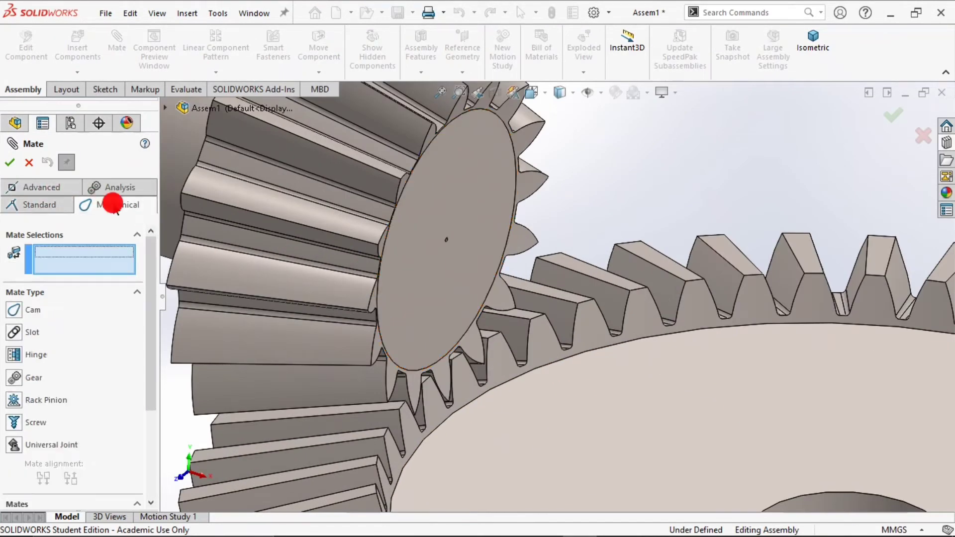
{"action": "left_click", "coordinate": [33, 384]}
{"action": "scroll", "coordinate": [462, 223], "scroll_direction": "down", "scroll_amount": 4}
{"action": "scroll", "coordinate": [462, 223], "scroll_direction": "up", "scroll_amount": 10}
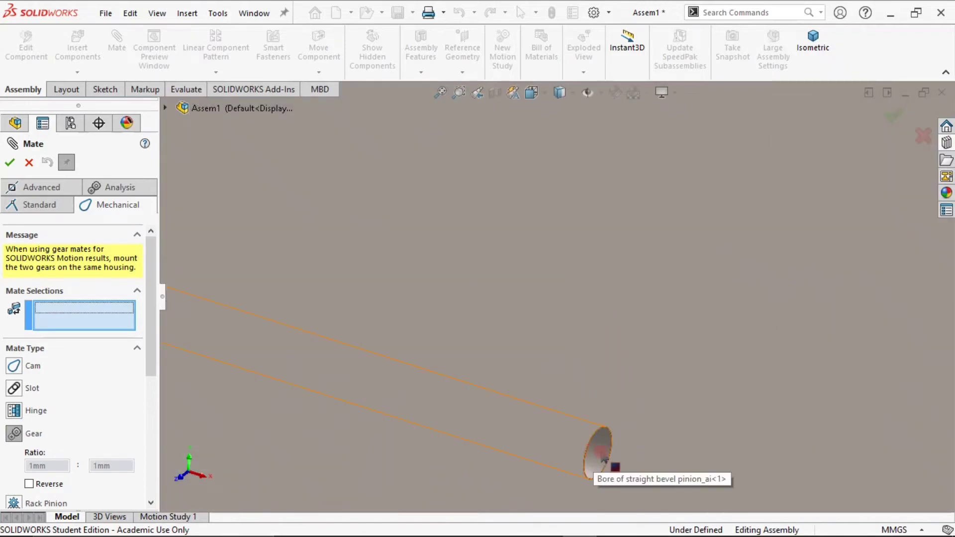
{"action": "left_click", "coordinate": [600, 460]}
{"action": "scroll", "coordinate": [600, 448], "scroll_direction": "down", "scroll_amount": 10}
{"action": "scroll", "coordinate": [576, 382], "scroll_direction": "up", "scroll_amount": 2}
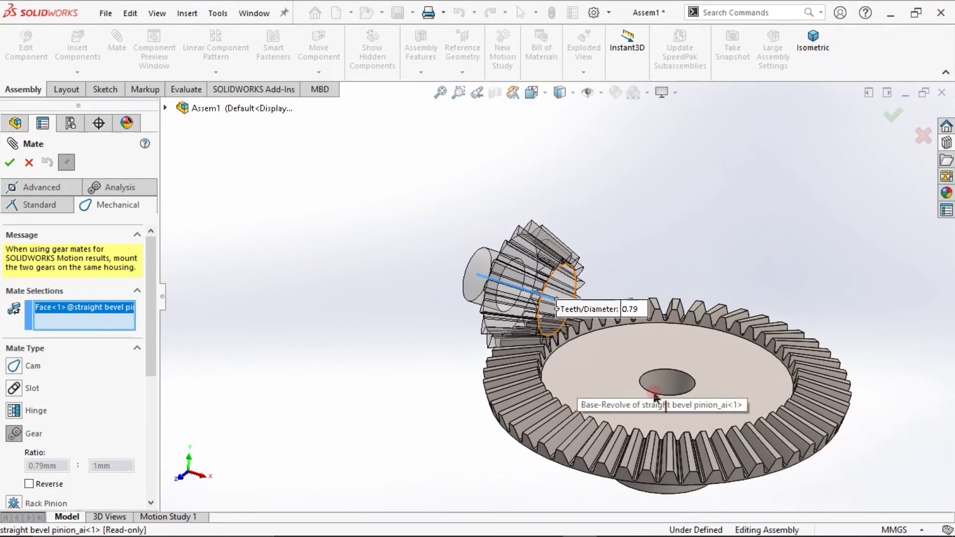
{"action": "left_click", "coordinate": [667, 384]}
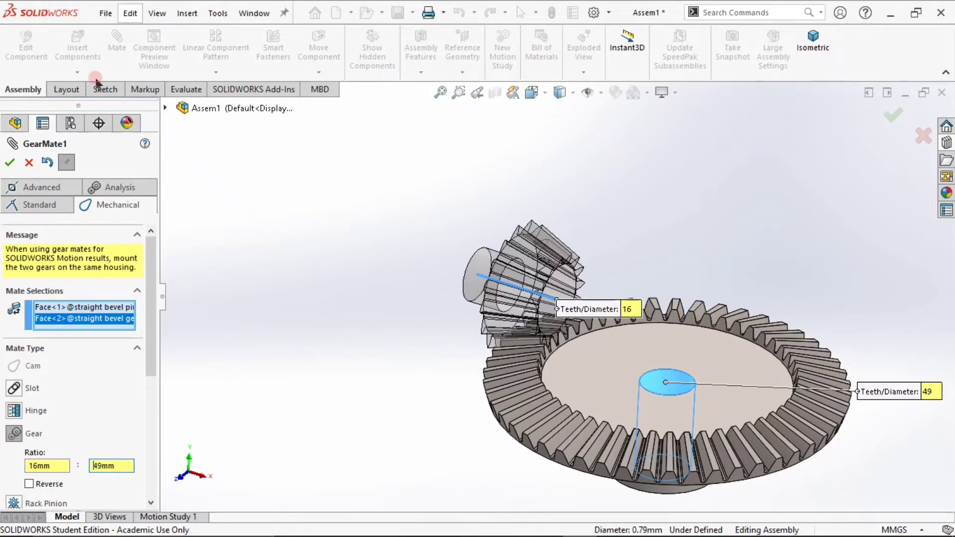
{"action": "left_click", "coordinate": [9, 163]}
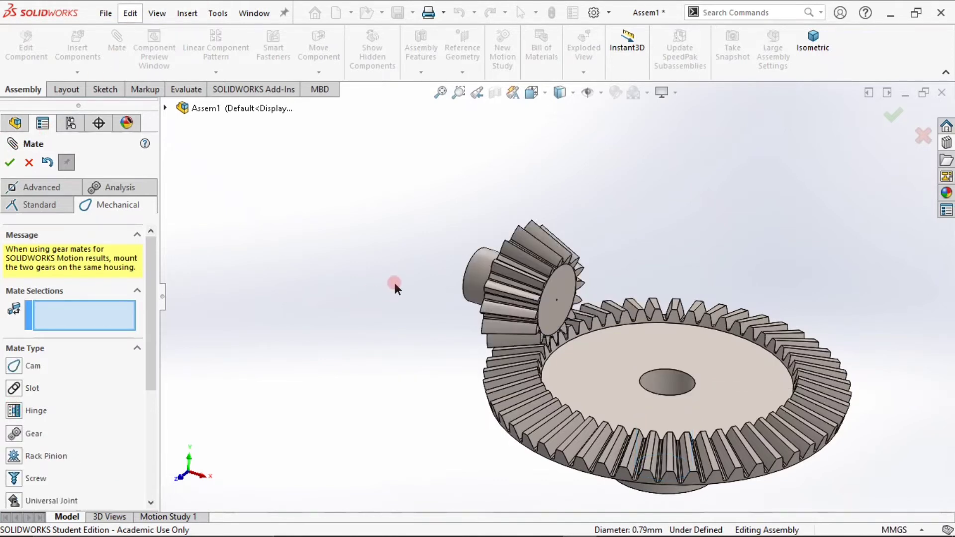
{"action": "left_click", "coordinate": [26, 162]}
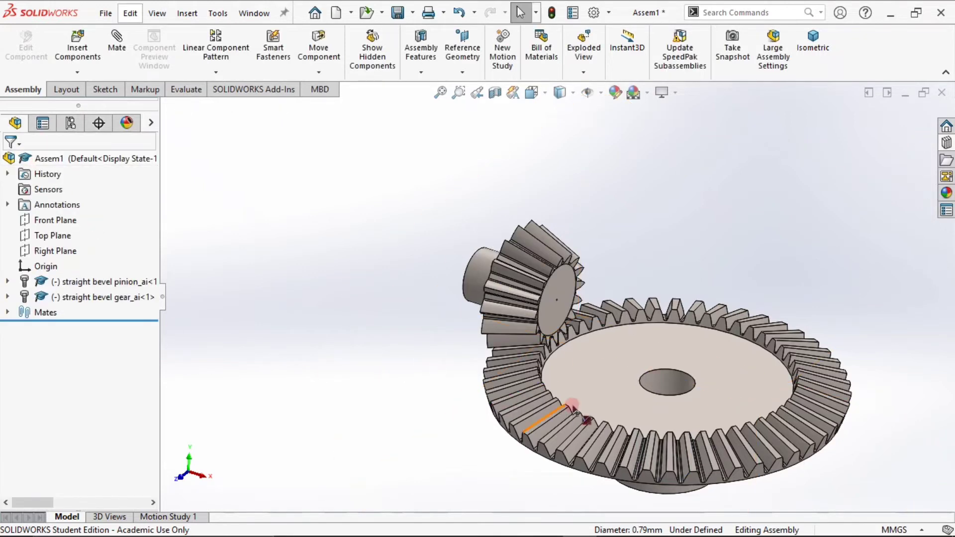
- Rotate the large gear and then the pinion about their axes to check that they drive each other
{"action": "left_click_drag", "start_coordinate": [517, 396], "coordinate": [756, 480]}
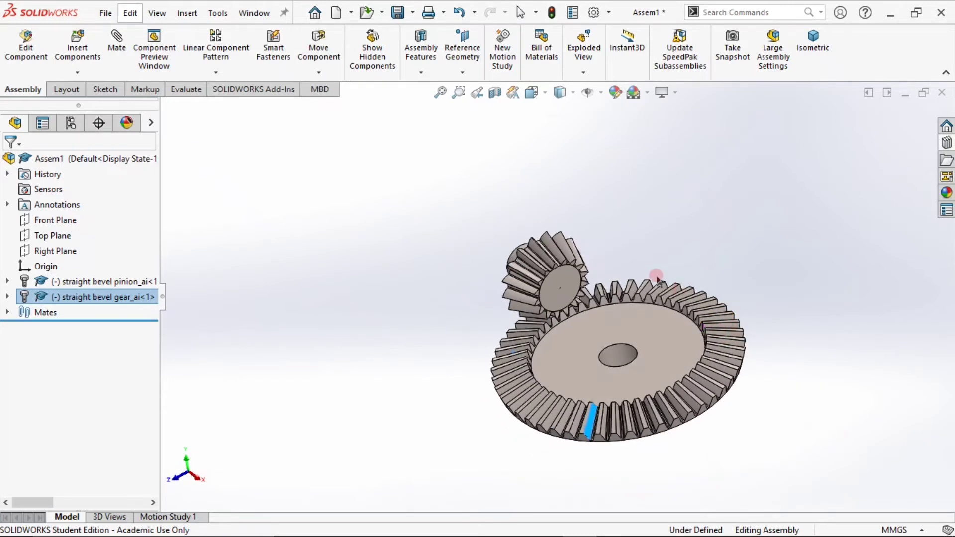
{"action": "scroll", "coordinate": [643, 300], "scroll_direction": "down", "scroll_amount": 3}
{"action": "scroll", "coordinate": [643, 300], "scroll_direction": "down", "scroll_amount": 2}
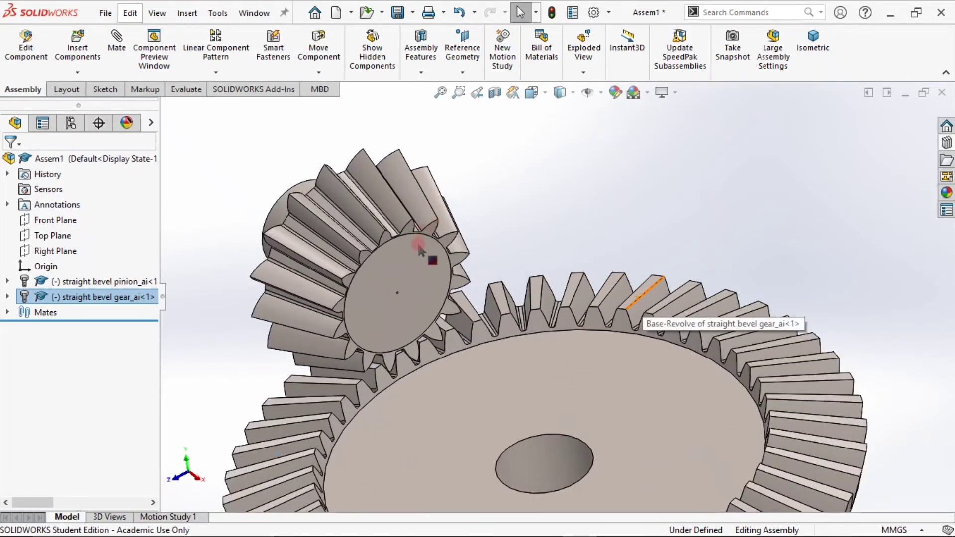
{"action": "left_click_drag", "start_coordinate": [412, 260], "coordinate": [392, 370]}
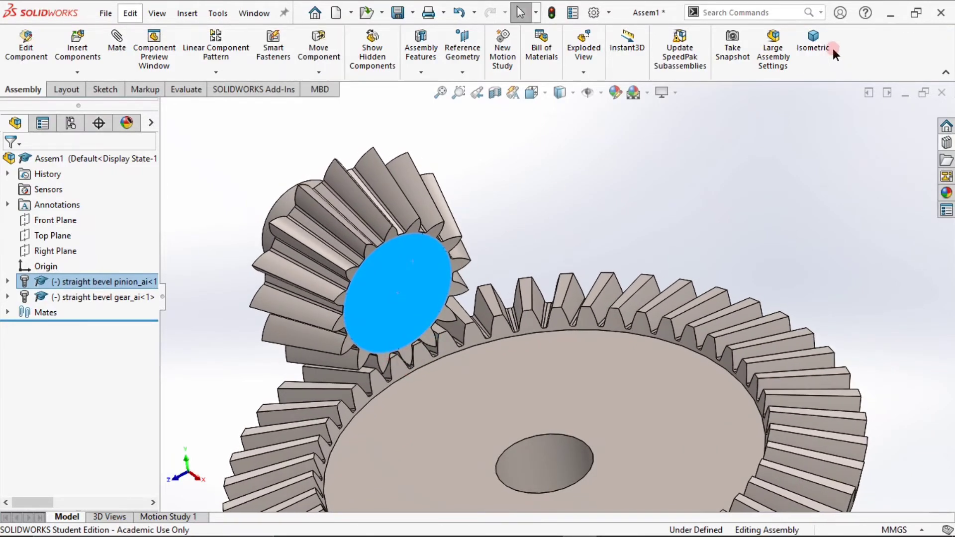
- Set the assembly to the isometric view and change the scene to a plain white background
{"action": "left_click", "coordinate": [823, 61]}
{"action": "left_click", "coordinate": [597, 167]}
{"action": "scroll", "coordinate": [597, 170], "scroll_direction": "up", "scroll_amount": 3}
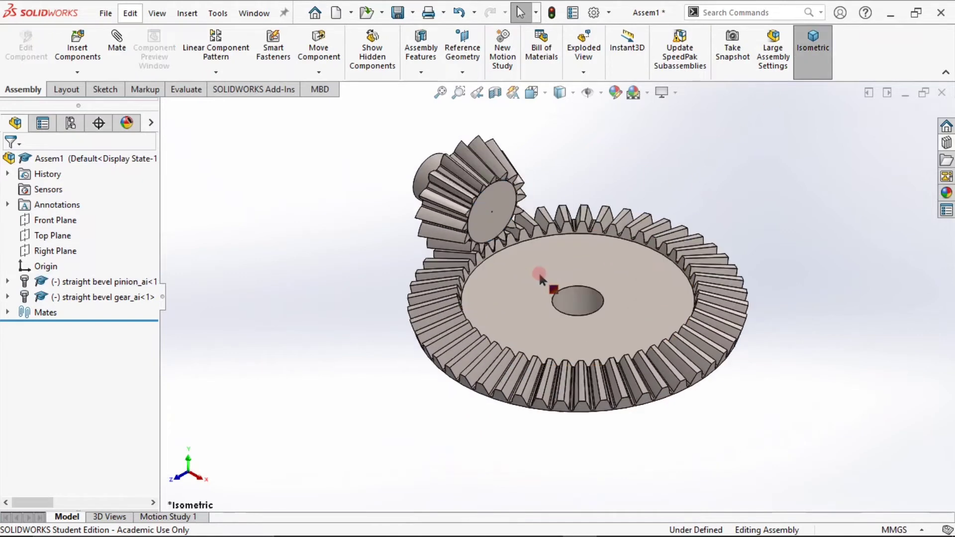
{"action": "left_click", "coordinate": [647, 93]}
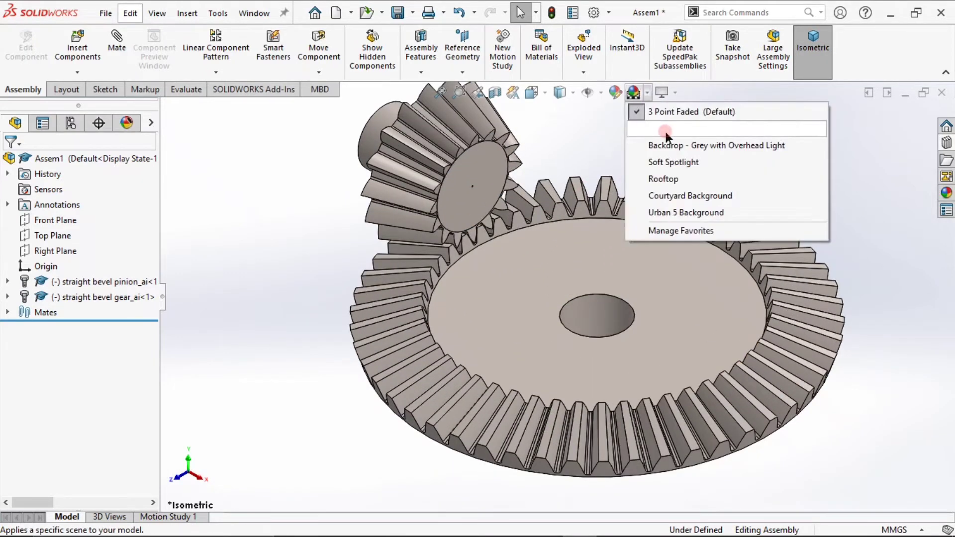
{"action": "left_click", "coordinate": [664, 129]}
{"action": "scroll", "coordinate": [587, 230], "scroll_direction": "down", "scroll_amount": 3}
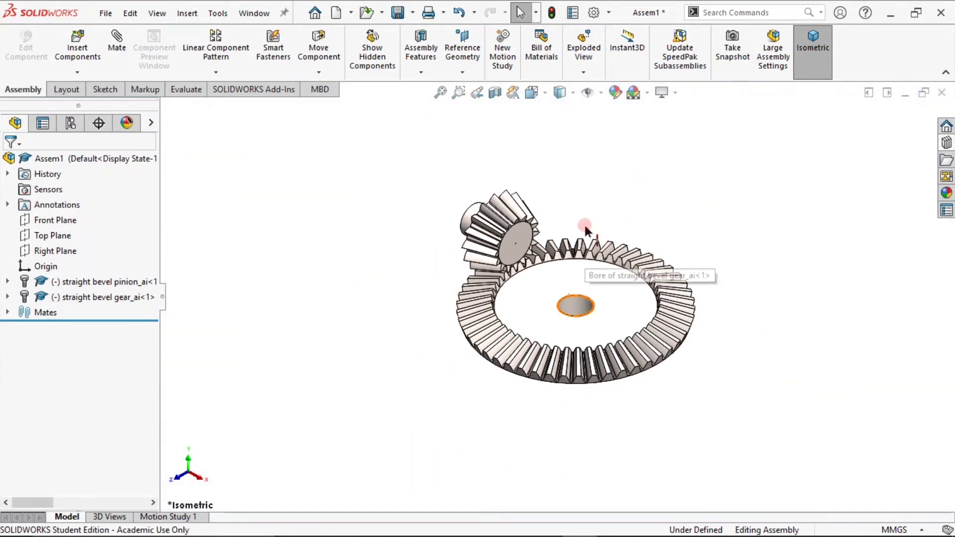
- Rotate the pinion by its front face to check the tooth meshing with the gear from an angled view
{"action": "middle_click_drag", "start_coordinate": [630, 235], "coordinate": [602, 232]}
{"action": "left_click", "coordinate": [406, 246]}
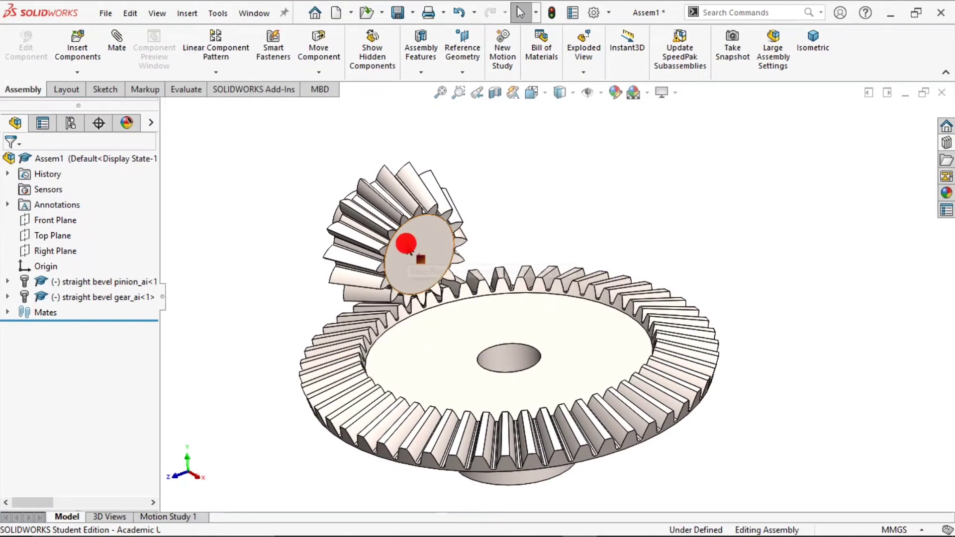
{"action": "left_click_drag", "start_coordinate": [504, 288], "coordinate": [541, 203]}
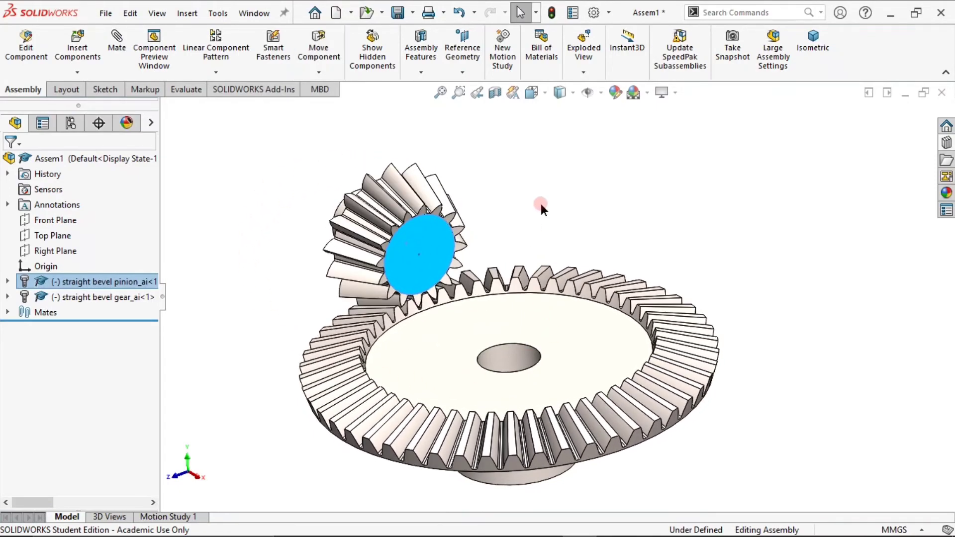
{"action": "left_click", "coordinate": [541, 203]}
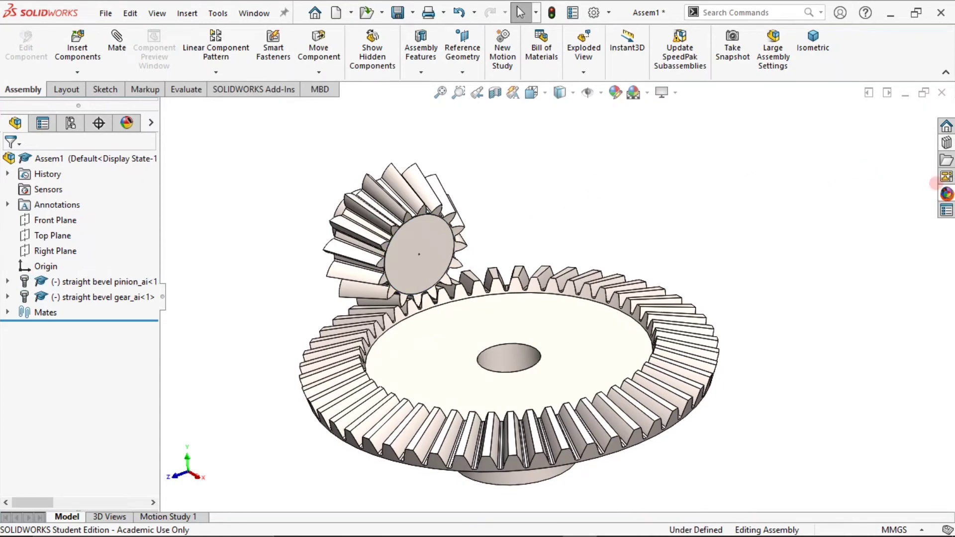
- Apply the wrought iron metal appearance to the whole pinion part
{"action": "left_click", "coordinate": [947, 194]}
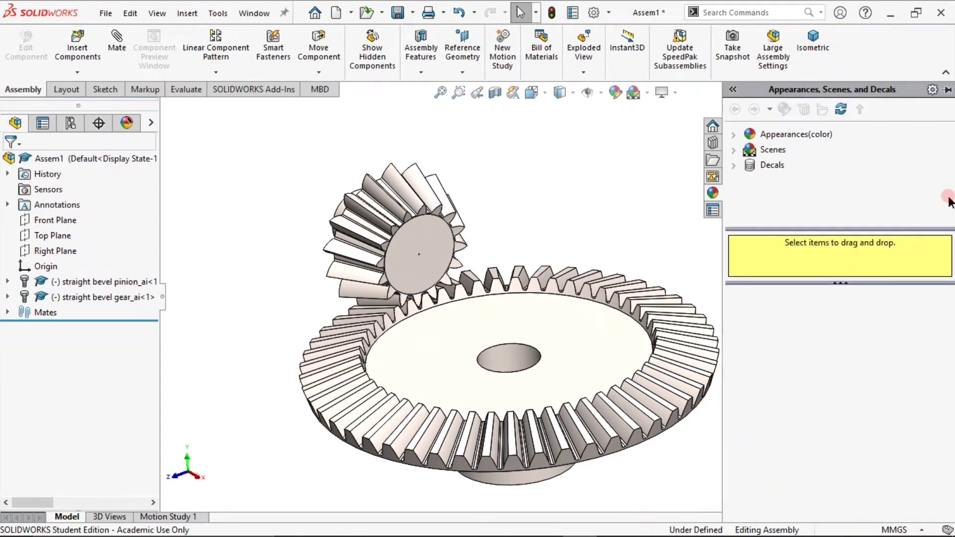
{"action": "left_click", "coordinate": [736, 135]}
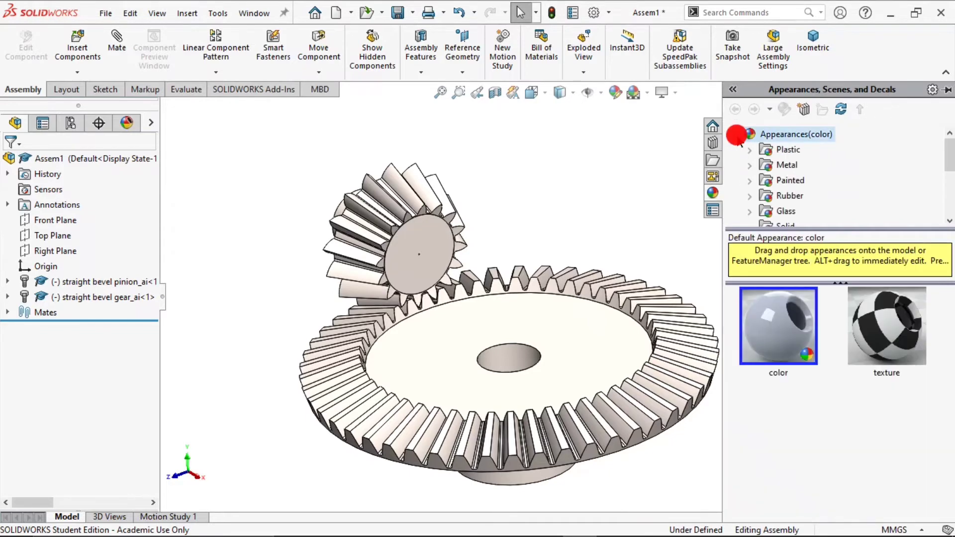
{"action": "left_click", "coordinate": [776, 167]}
{"action": "left_click", "coordinate": [760, 167]}
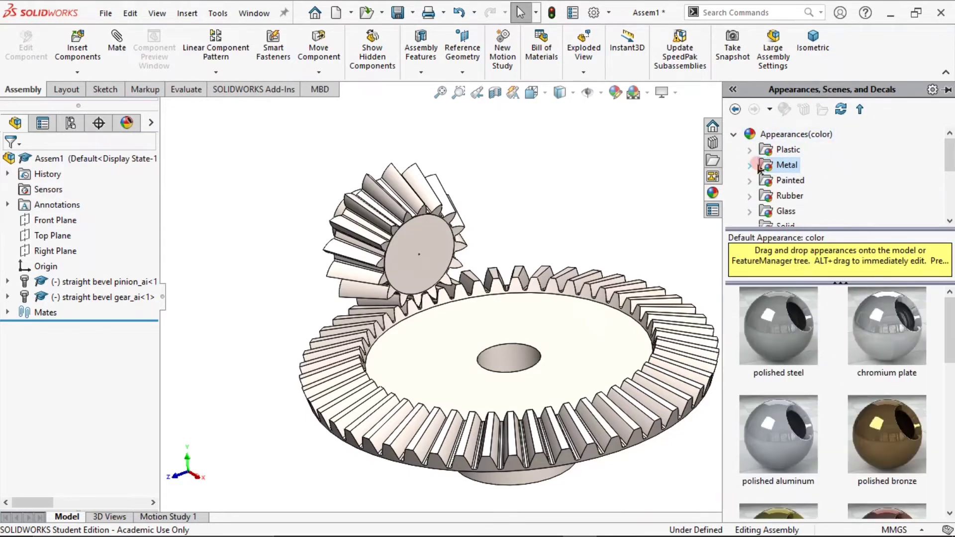
{"action": "scroll", "coordinate": [895, 436], "scroll_direction": "down", "scroll_amount": 3}
{"action": "left_click_drag", "start_coordinate": [884, 330], "coordinate": [440, 240]}
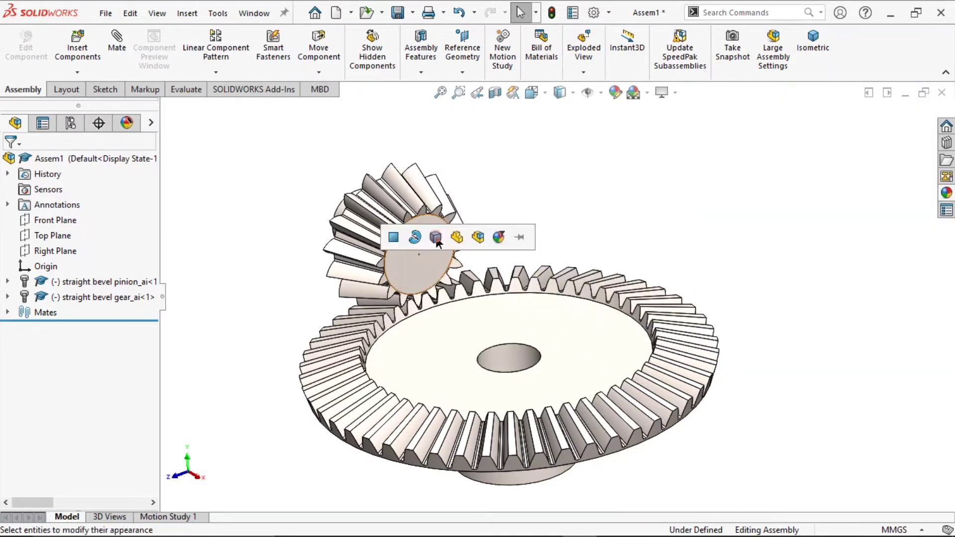
{"action": "left_click", "coordinate": [456, 236]}
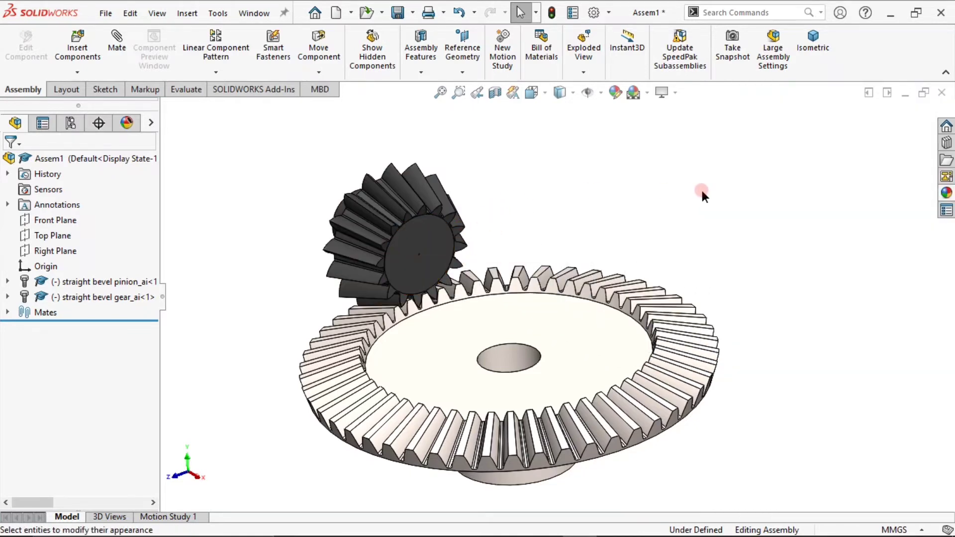
- Apply the polished gold appearance to the large bevel gear at the assembly component level
{"action": "left_click", "coordinate": [947, 190]}
{"action": "left_click_drag", "start_coordinate": [878, 440], "coordinate": [563, 336]}
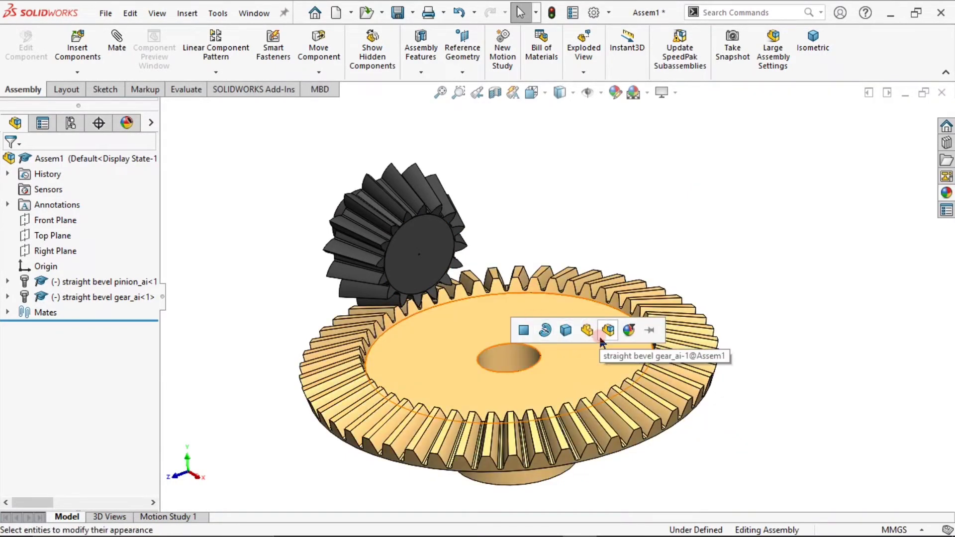
{"action": "left_click", "coordinate": [603, 336]}
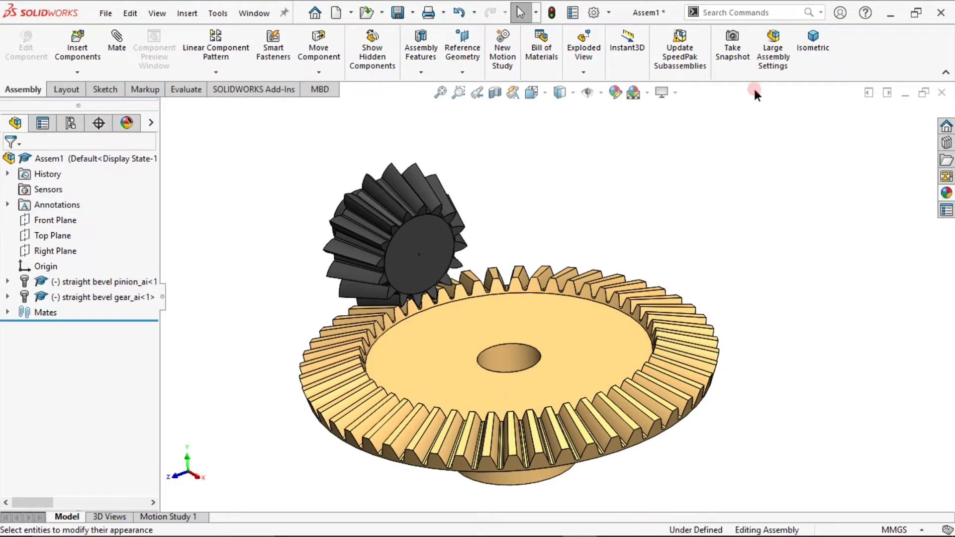
- Return to the isometric view and rotate the large gear to check the motion of both coloured gears
{"action": "left_click", "coordinate": [830, 36]}
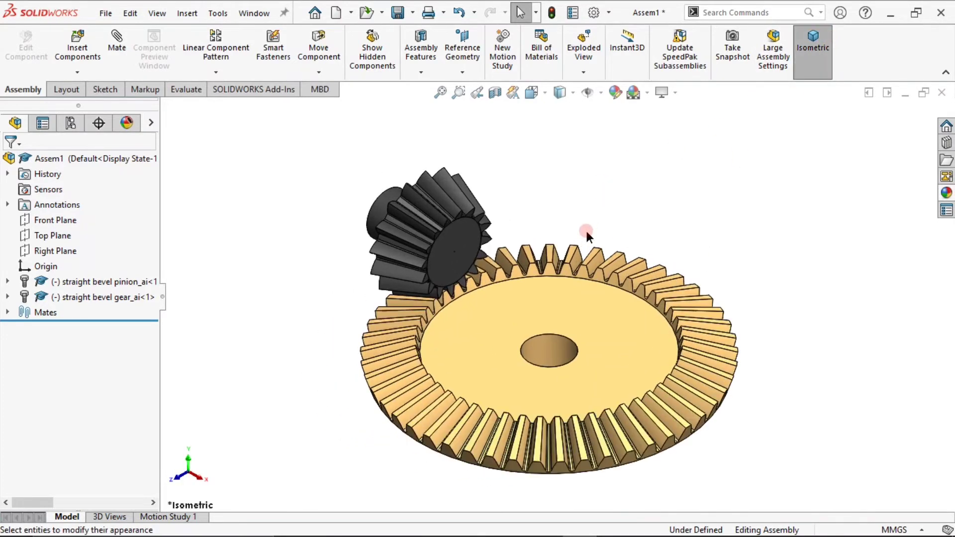
{"action": "left_click_drag", "start_coordinate": [686, 344], "coordinate": [693, 427]}
{"action": "left_click", "coordinate": [746, 222]}
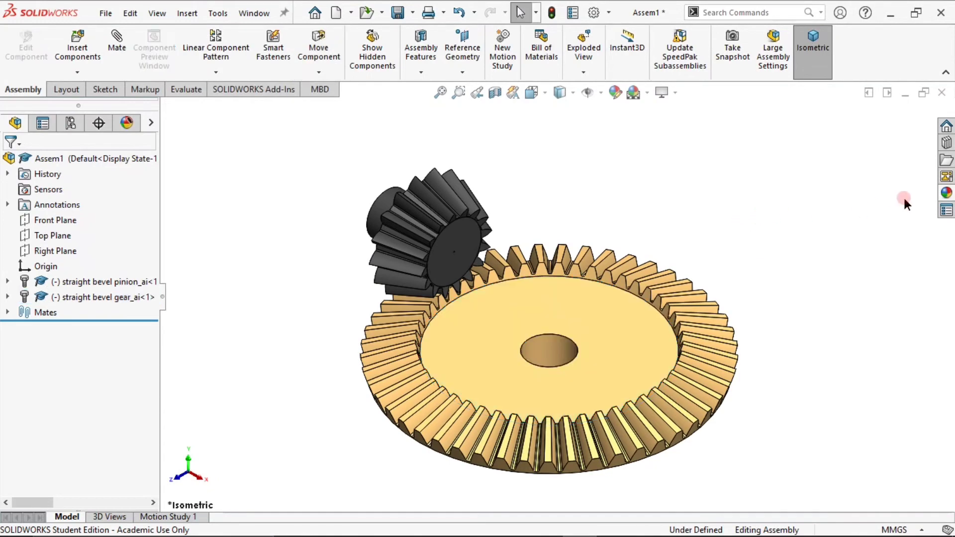
- Apply the polished gold appearance to only the front face of the pinion
{"action": "left_click", "coordinate": [942, 194]}
{"action": "left_click_drag", "start_coordinate": [887, 436], "coordinate": [462, 252]}
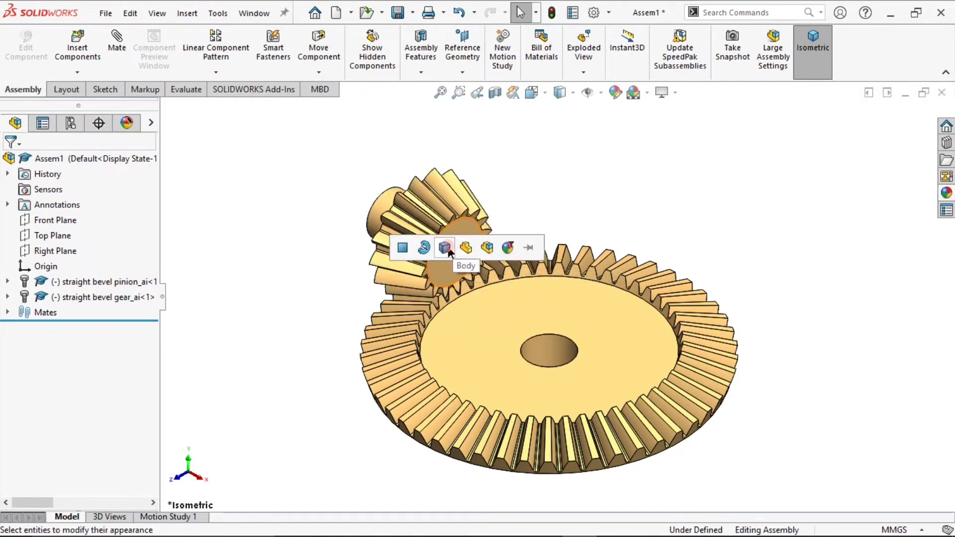
{"action": "left_click", "coordinate": [406, 249]}
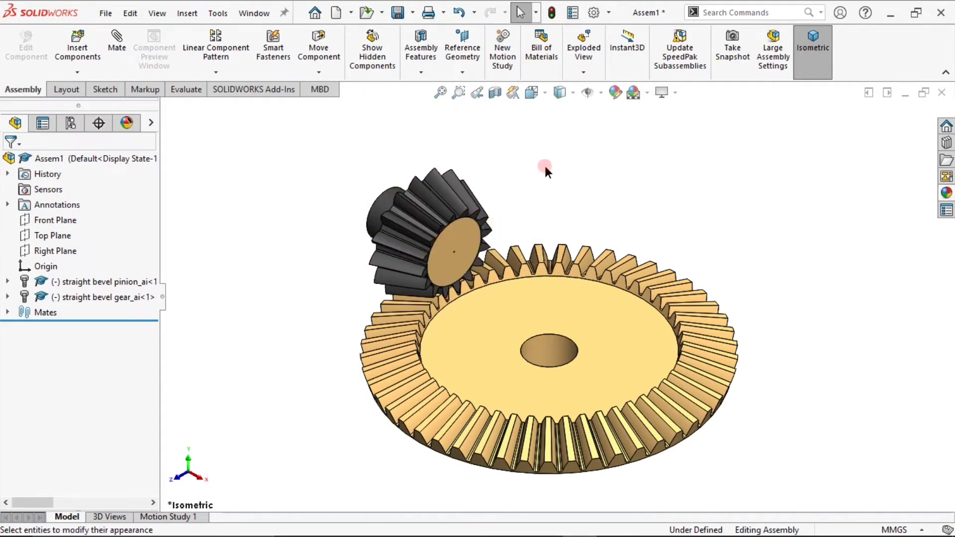
- Apply the polished gold appearance to the pinion's hub and restore the isometric view
{"action": "left_click", "coordinate": [948, 197]}
{"action": "left_click_drag", "start_coordinate": [890, 443], "coordinate": [396, 211]}
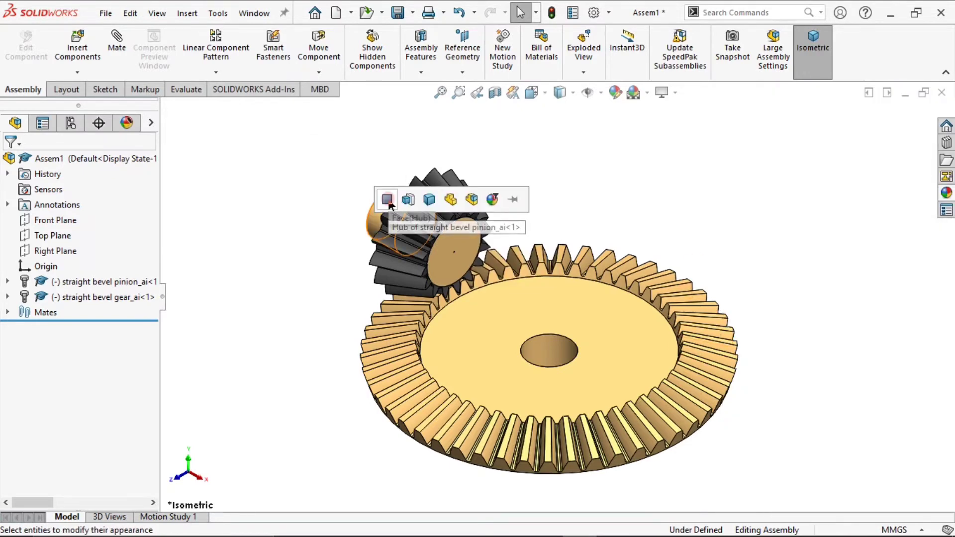
{"action": "left_click", "coordinate": [416, 199]}
{"action": "middle_click_drag", "start_coordinate": [594, 182], "coordinate": [587, 241]}
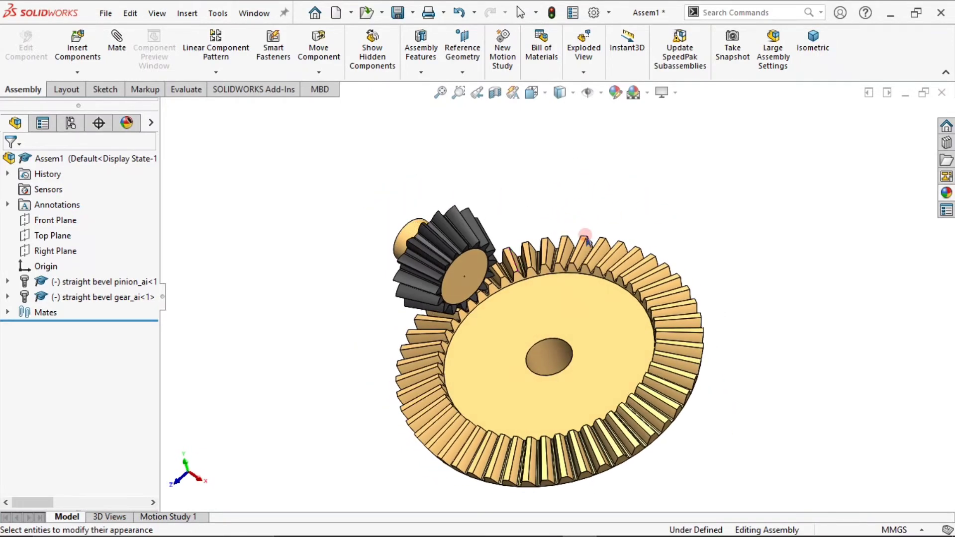
{"action": "left_click", "coordinate": [813, 49]}
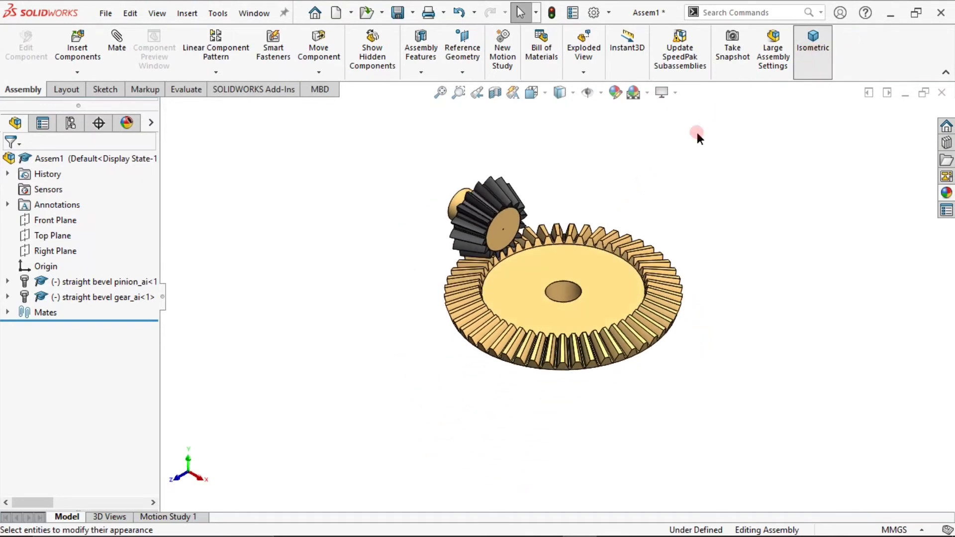
- Remove the polished gold appearances from the pinion's front face and from the large bevel gear
{"action": "scroll", "coordinate": [552, 199], "scroll_direction": "down", "scroll_amount": 3}
{"action": "scroll", "coordinate": [508, 221], "scroll_direction": "down", "scroll_amount": 3}
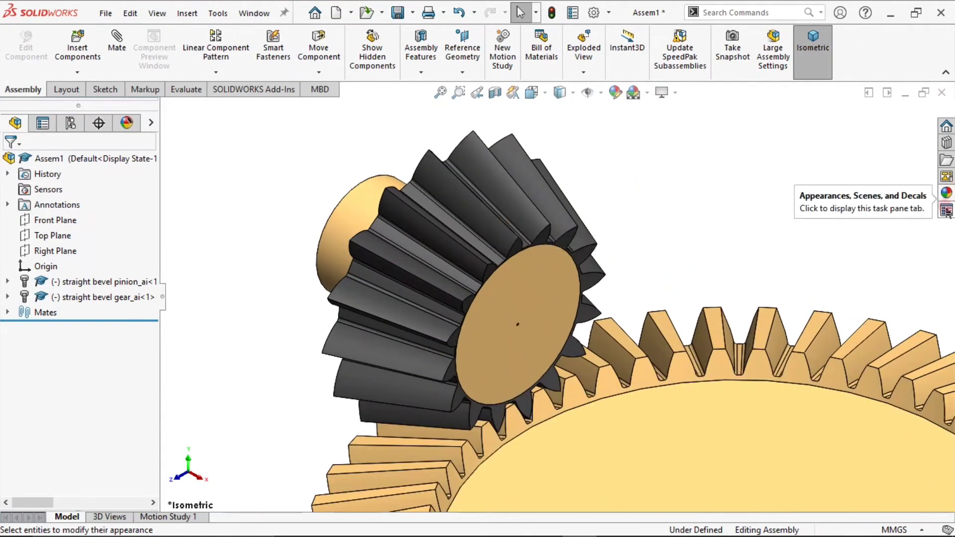
{"action": "left_click", "coordinate": [134, 125]}
{"action": "mouse_move", "coordinate": [74, 208]}
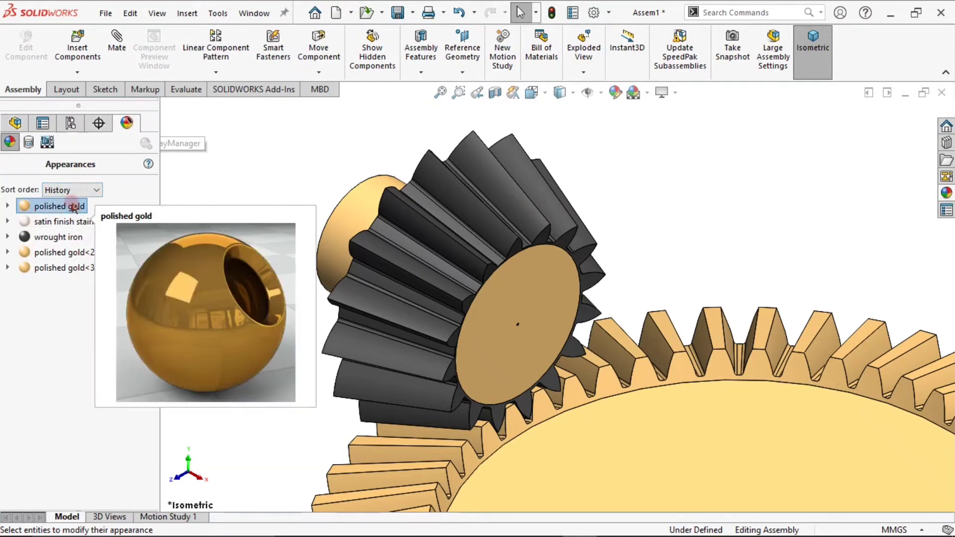
{"action": "left_click", "coordinate": [64, 221]}
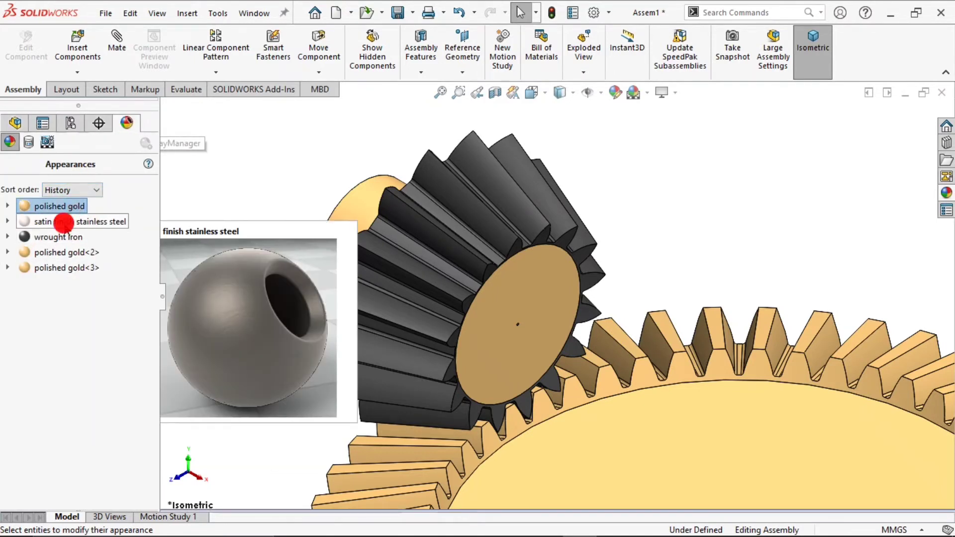
{"action": "left_click", "coordinate": [64, 236], "text": "ctrl"}
{"action": "left_click", "coordinate": [60, 211], "text": "ctrl"}
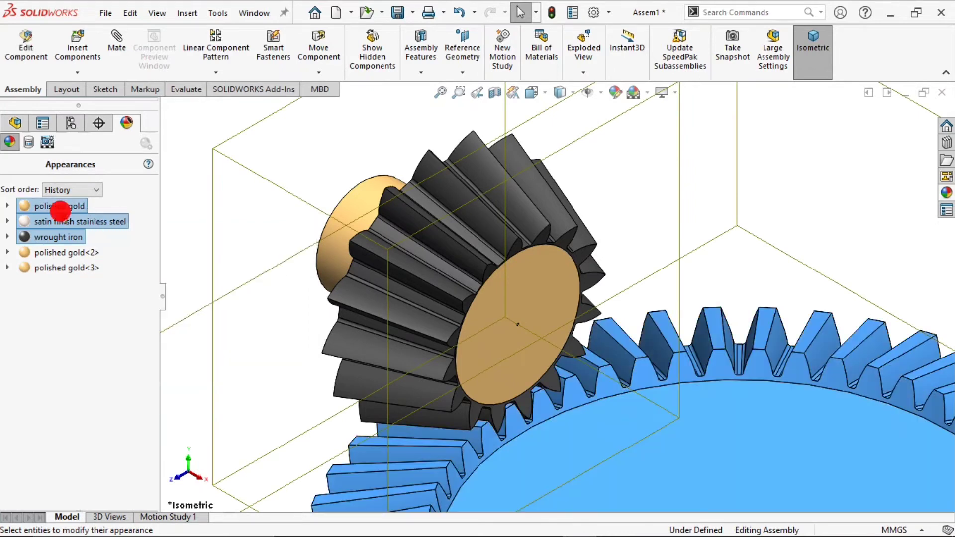
{"action": "left_click", "coordinate": [71, 252]}
{"action": "right_click", "coordinate": [75, 248]}
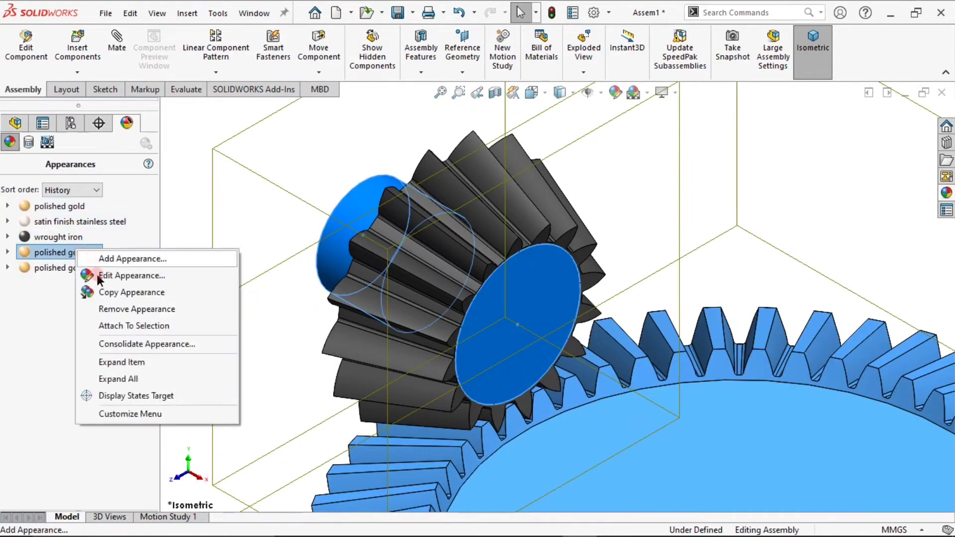
{"action": "left_click", "coordinate": [114, 309]}
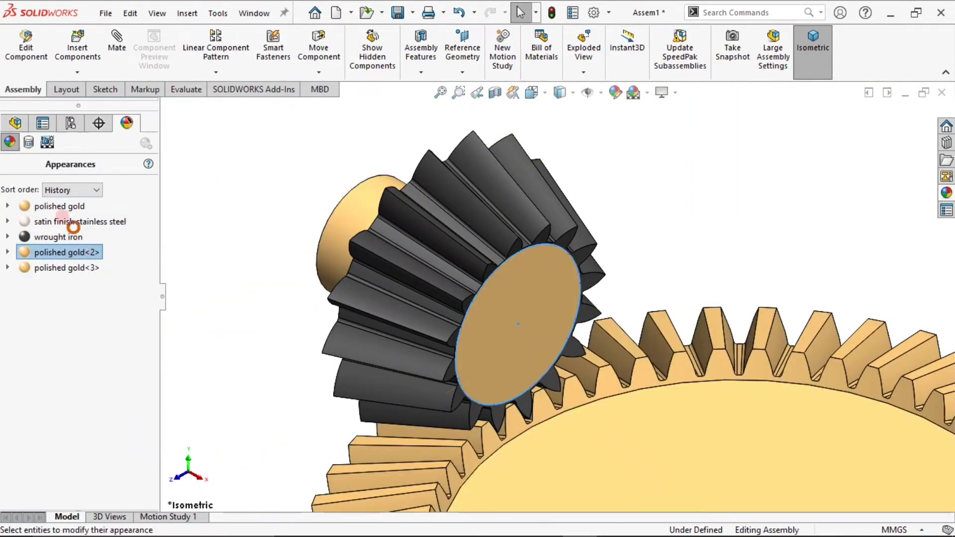
{"action": "right_click", "coordinate": [63, 207]}
{"action": "left_click", "coordinate": [106, 271]}
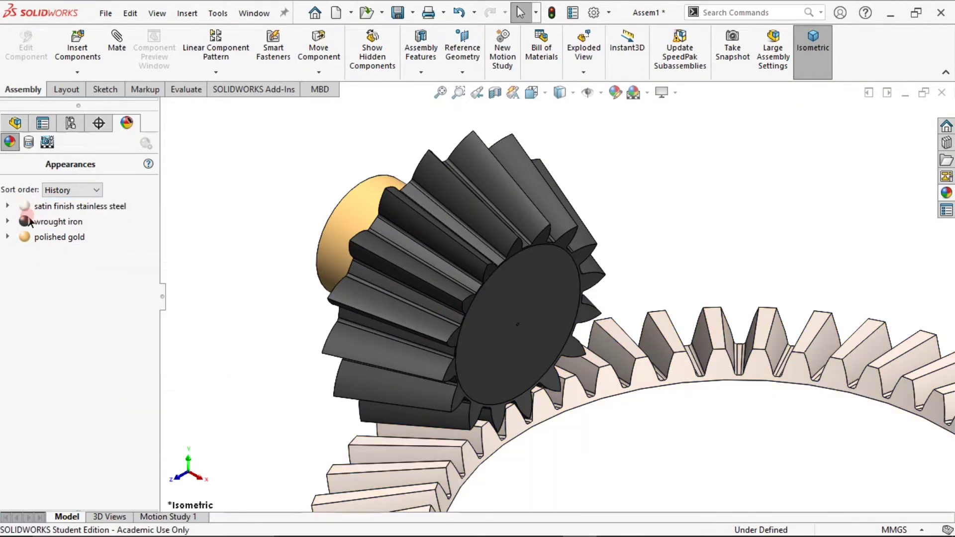
- Remove the wrought iron appearance from the pinion and the polished gold appearance from its hub
{"action": "right_click", "coordinate": [53, 225]}
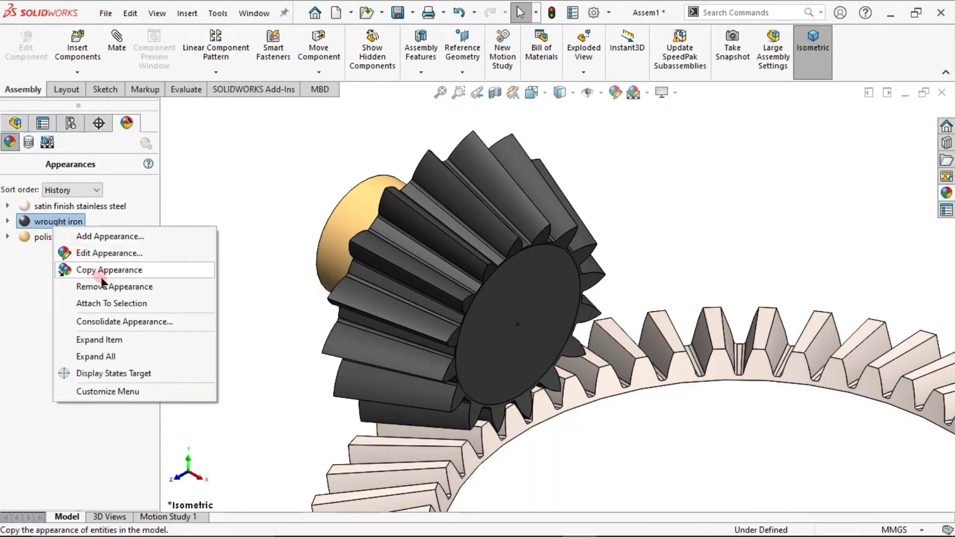
{"action": "left_click", "coordinate": [82, 287]}
{"action": "right_click", "coordinate": [64, 227]}
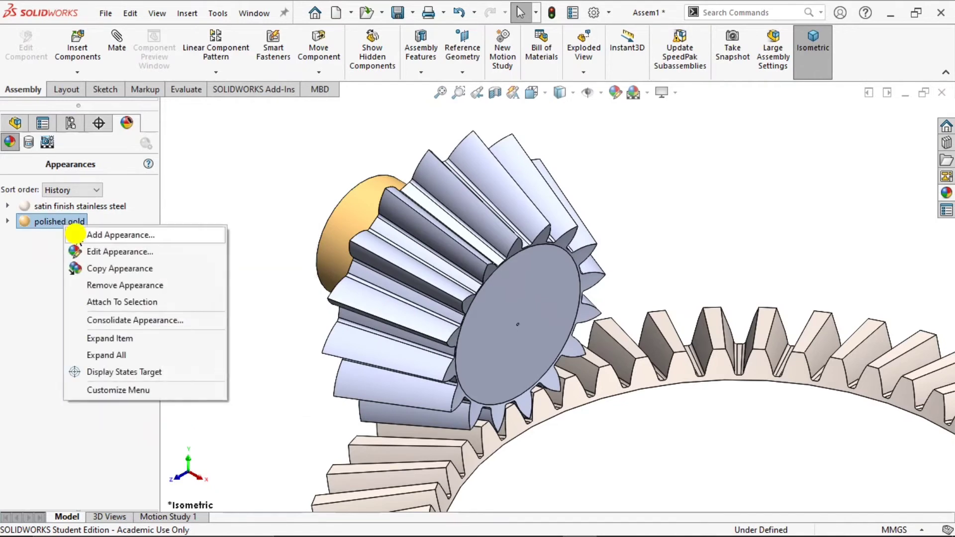
{"action": "left_click", "coordinate": [124, 285]}
{"action": "scroll", "coordinate": [209, 224], "scroll_direction": "up", "scroll_amount": 5}
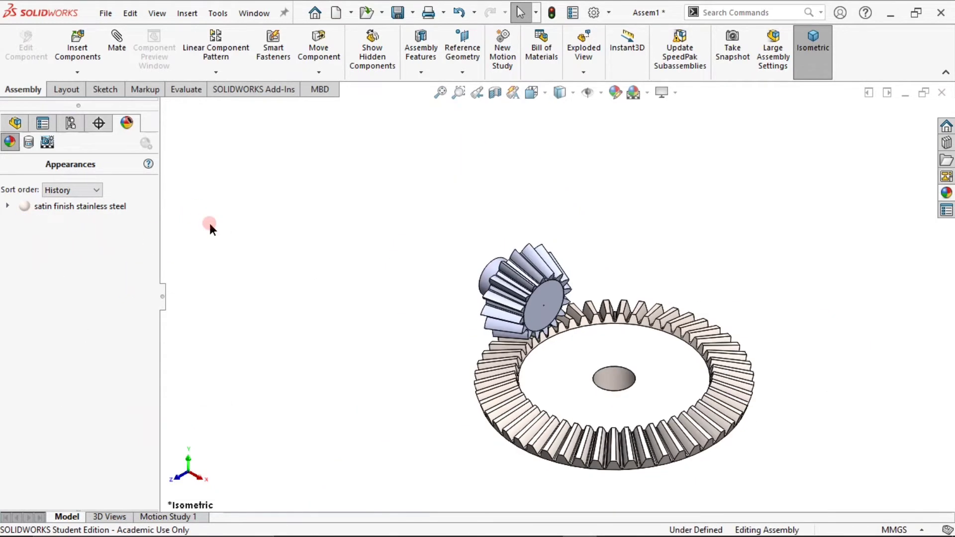
{"action": "scroll", "coordinate": [560, 307], "scroll_direction": "down", "scroll_amount": 3}
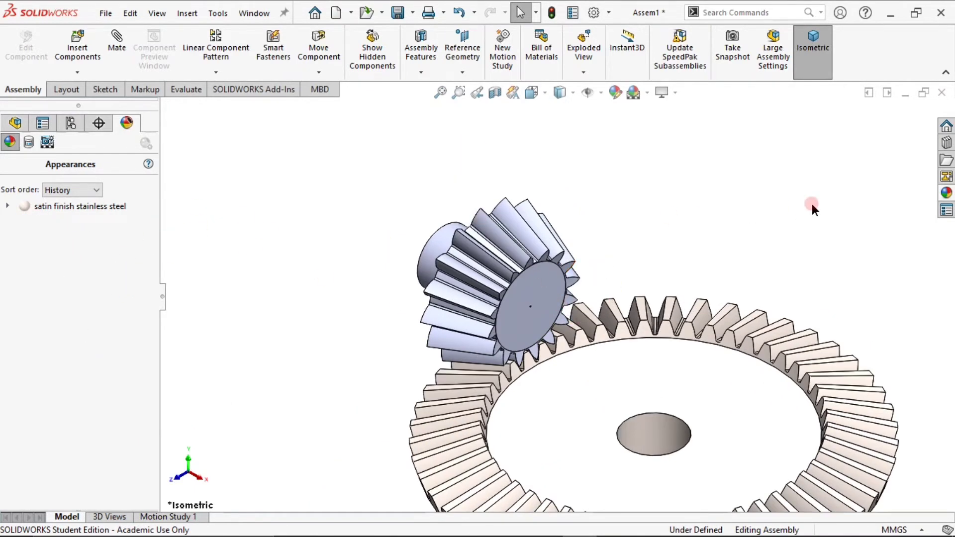
- Apply the wrought iron metal appearance to the whole pinion body
{"action": "left_click", "coordinate": [944, 195]}
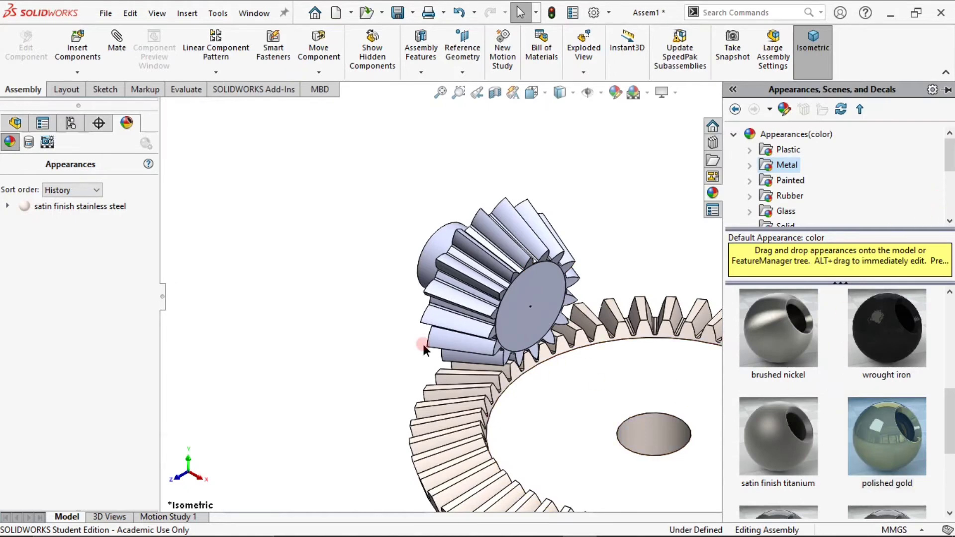
{"action": "middle_click_drag", "start_coordinate": [424, 348], "coordinate": [494, 426]}
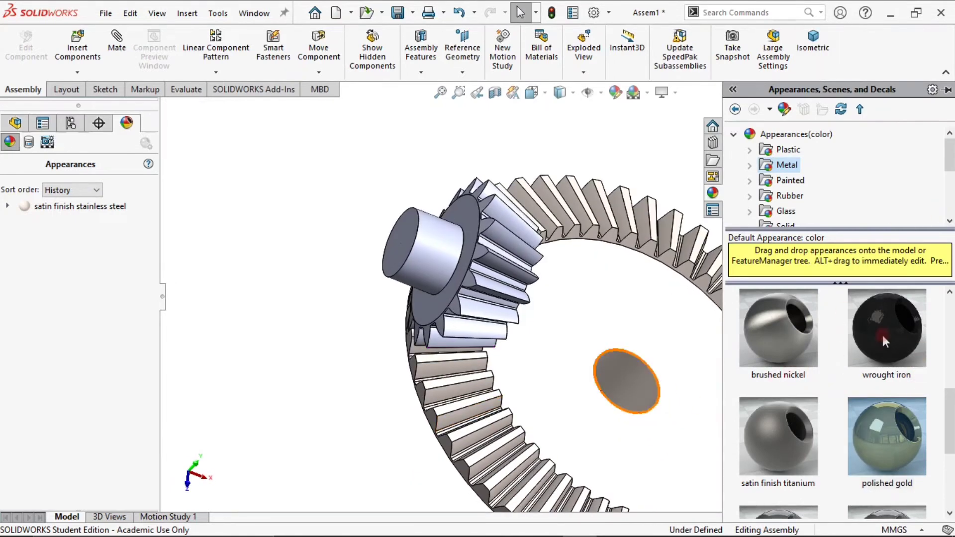
{"action": "left_click_drag", "start_coordinate": [886, 341], "coordinate": [446, 236]}
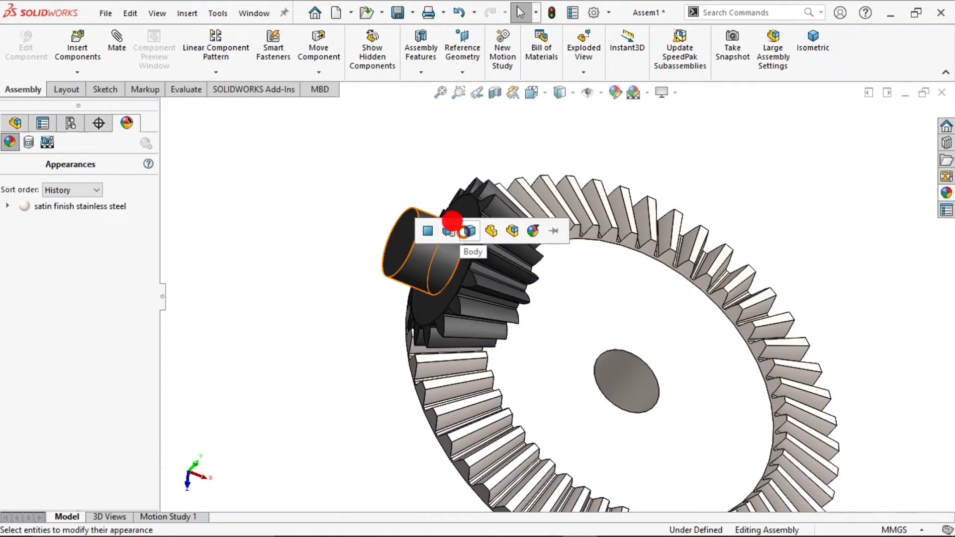
{"action": "left_click", "coordinate": [468, 231]}
- Apply the polished gold appearance to the pinion's TeethCuts pattern feature
{"action": "left_click", "coordinate": [947, 193]}
{"action": "mouse_move", "coordinate": [885, 438]}
{"action": "left_mouse_down"}
{"action": "mouse_move", "coordinate": [827, 386]}
{"action": "mouse_move", "coordinate": [460, 224]}
{"action": "mouse_move", "coordinate": [499, 225]}
{"action": "left_mouse_up"}
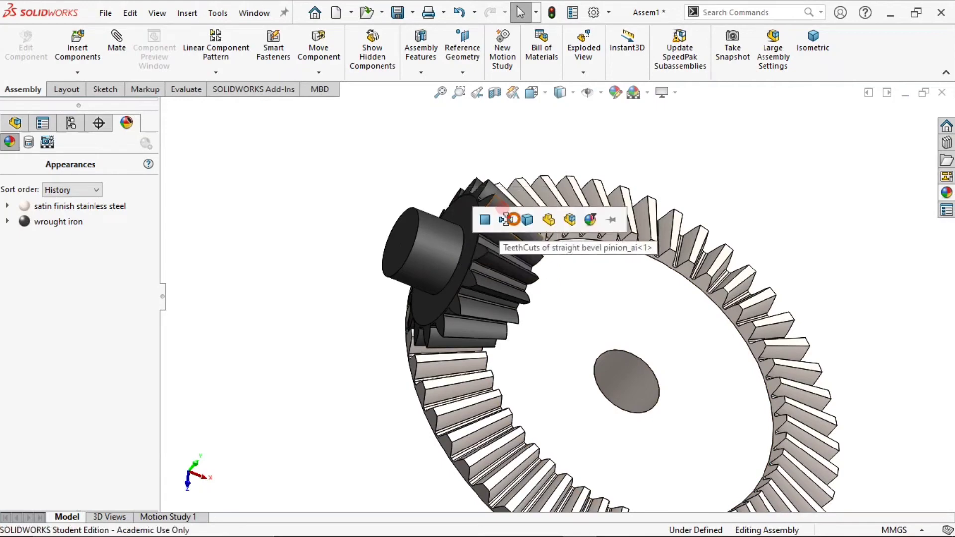
{"action": "left_click", "coordinate": [505, 219]}
- Apply polished gold to the pinion's ToothCut feature on the remaining dark tooth flank and restore the isometric view
{"action": "middle_click_drag", "start_coordinate": [822, 214], "coordinate": [744, 140]}
{"action": "scroll", "coordinate": [388, 272], "scroll_direction": "down", "scroll_amount": 5}
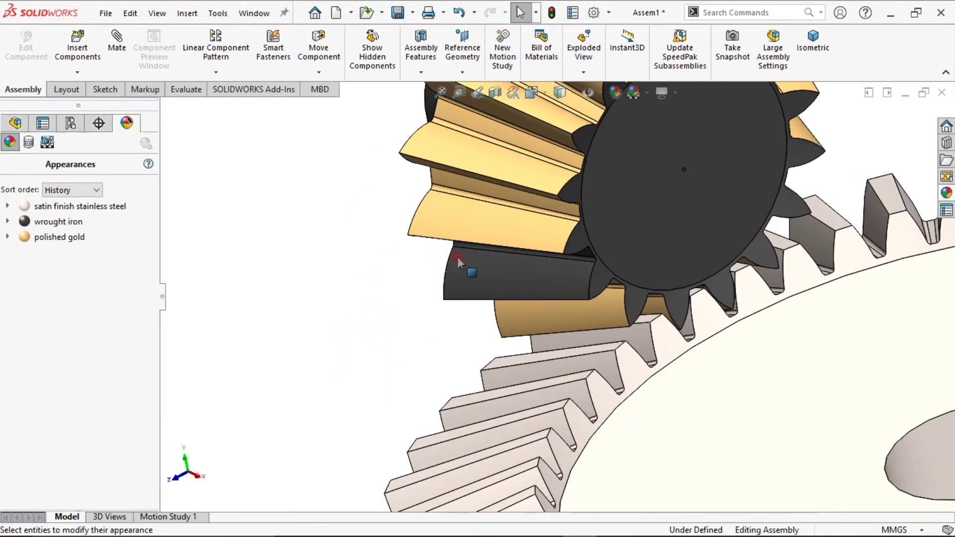
{"action": "left_click", "coordinate": [947, 194]}
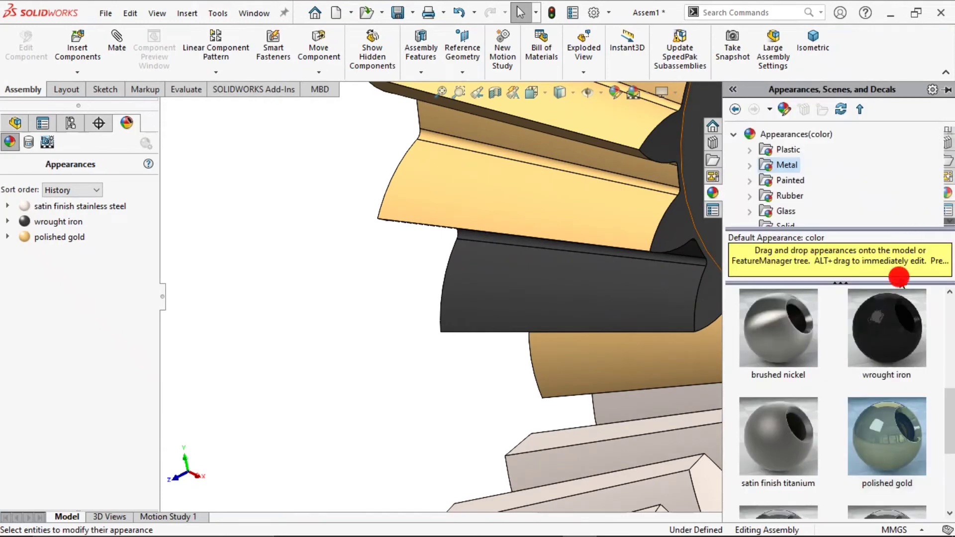
{"action": "left_click_drag", "start_coordinate": [878, 479], "coordinate": [625, 309]}
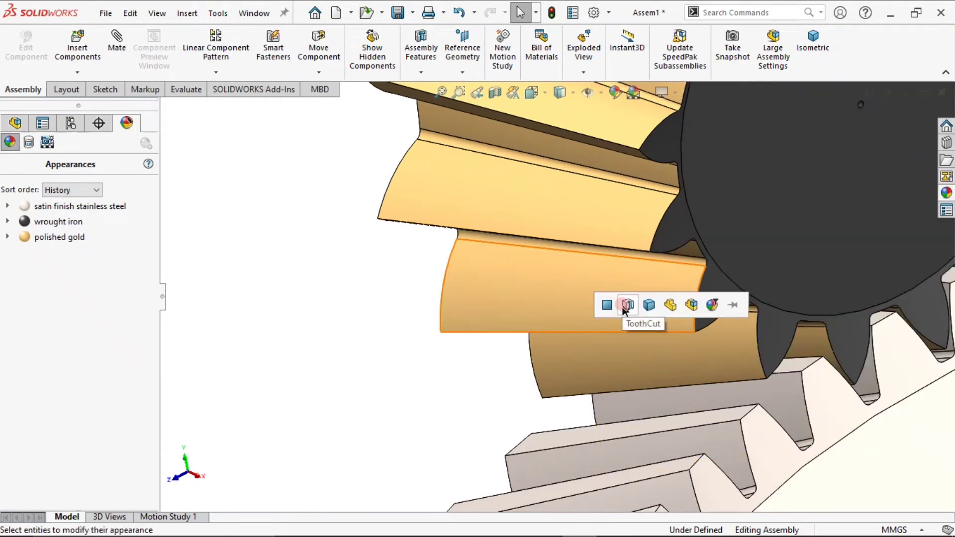
{"action": "left_click", "coordinate": [627, 306]}
{"action": "scroll", "coordinate": [443, 360], "scroll_direction": "up", "scroll_amount": 5}
{"action": "middle_click_drag", "start_coordinate": [443, 360], "coordinate": [456, 313]}
{"action": "left_click", "coordinate": [813, 42]}
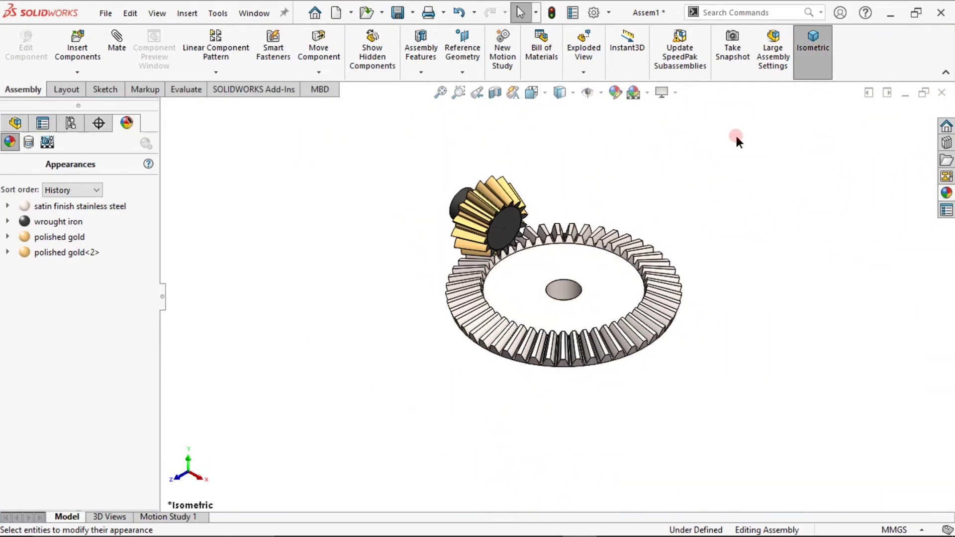
- Apply the wrought iron appearance to the whole body of the large bevel gear
{"action": "left_click", "coordinate": [946, 193]}
{"action": "left_click_drag", "start_coordinate": [887, 366], "coordinate": [602, 330]}
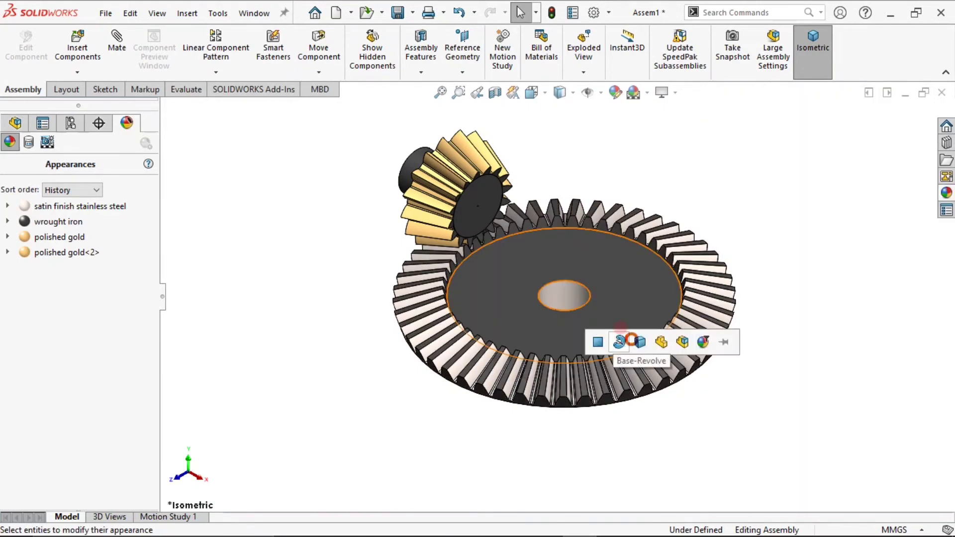
{"action": "left_click", "coordinate": [640, 342]}
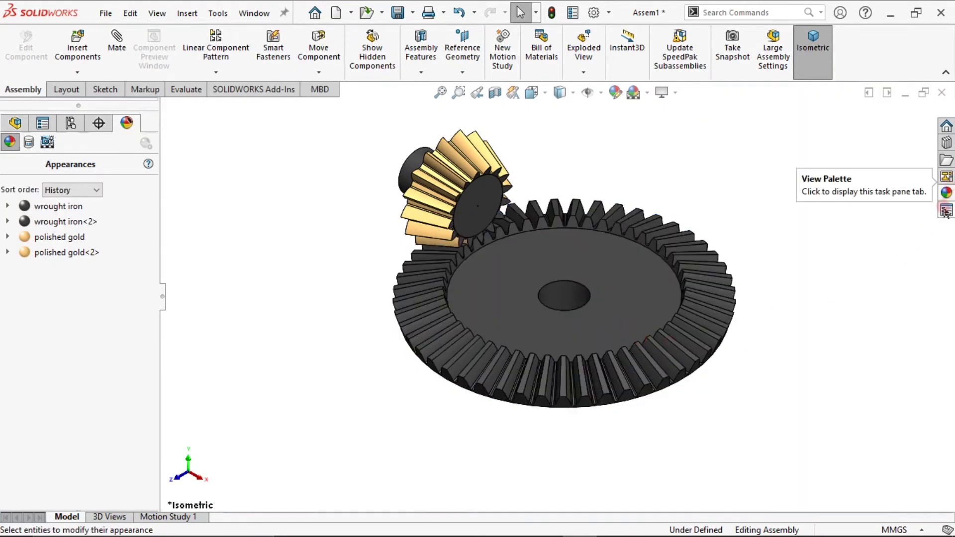
- Apply the polished gold appearance to the large gear's TeethCuts pattern feature
{"action": "left_click", "coordinate": [946, 193]}
{"action": "scroll", "coordinate": [671, 365], "scroll_direction": "down", "scroll_amount": 5}
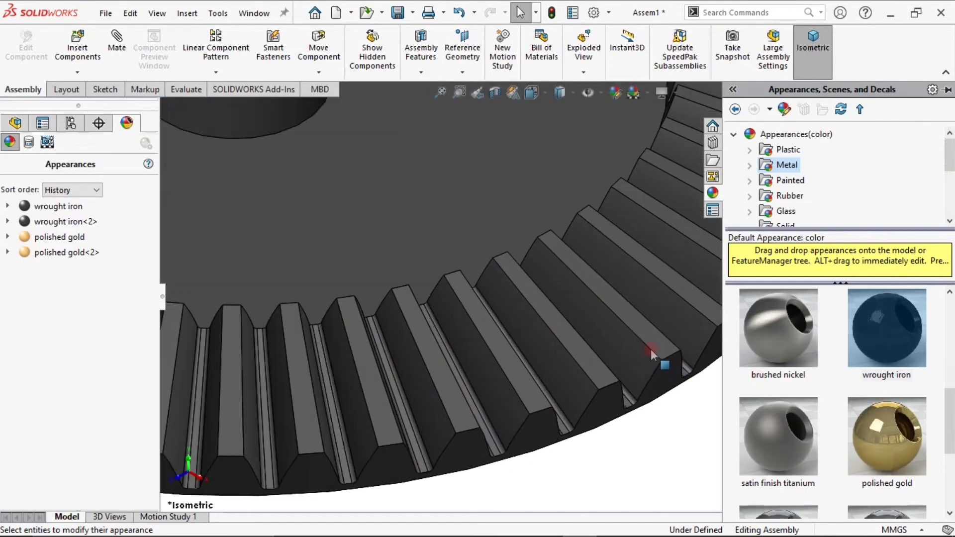
{"action": "left_click_drag", "start_coordinate": [898, 445], "coordinate": [633, 357]}
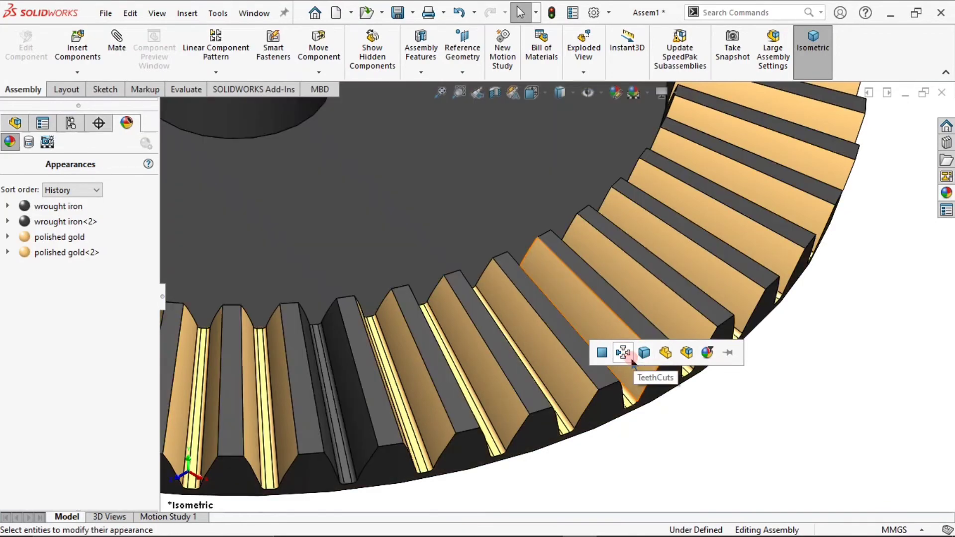
{"action": "left_click", "coordinate": [623, 353]}
{"action": "scroll", "coordinate": [700, 393], "scroll_direction": "up", "scroll_amount": 5}
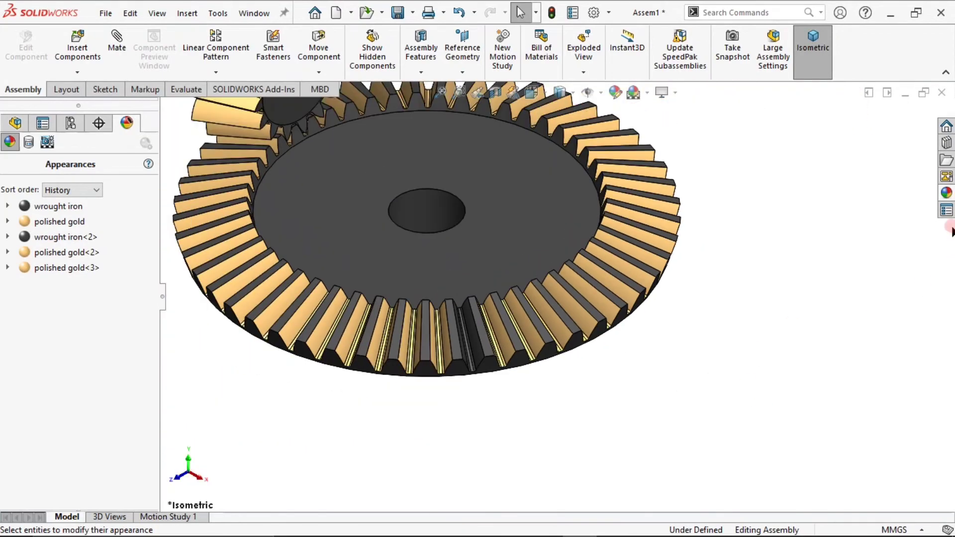
- Apply the polished gold appearance to the large gear's ToothCut feature at the remaining dark tooth gap
{"action": "left_click", "coordinate": [946, 193]}
{"action": "scroll", "coordinate": [465, 358], "scroll_direction": "down", "scroll_amount": 10}
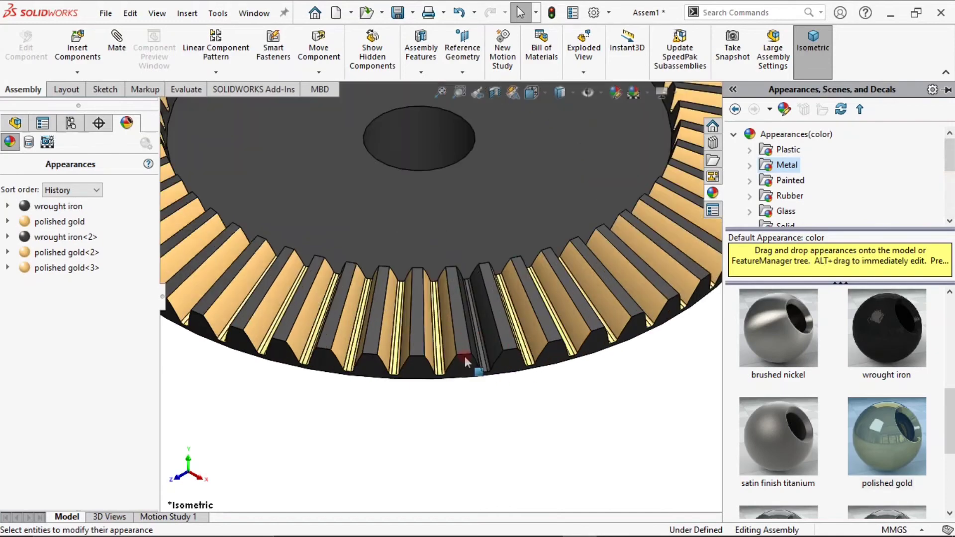
{"action": "left_click_drag", "start_coordinate": [887, 437], "coordinate": [571, 249]}
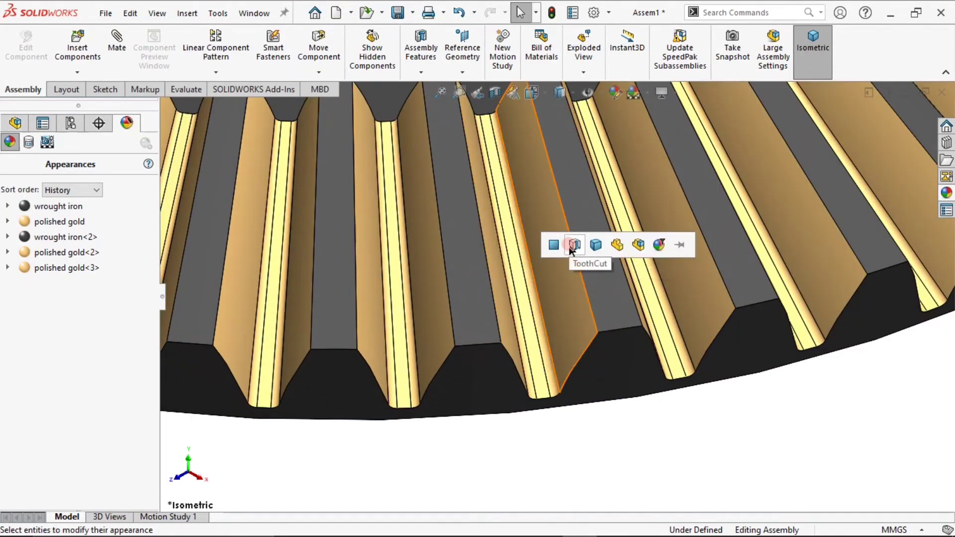
{"action": "left_click", "coordinate": [575, 244]}
{"action": "scroll", "coordinate": [571, 343], "scroll_direction": "up", "scroll_amount": 6}
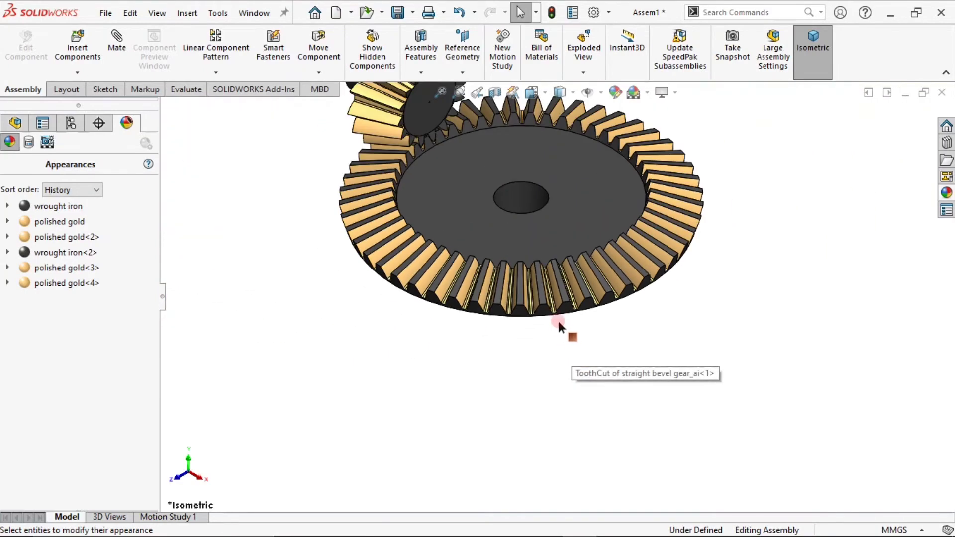
{"action": "scroll", "coordinate": [499, 197], "scroll_direction": "down", "scroll_amount": 3}
{"action": "scroll", "coordinate": [497, 194], "scroll_direction": "up", "scroll_amount": 3}
{"action": "scroll", "coordinate": [647, 324], "scroll_direction": "down", "scroll_amount": 5}
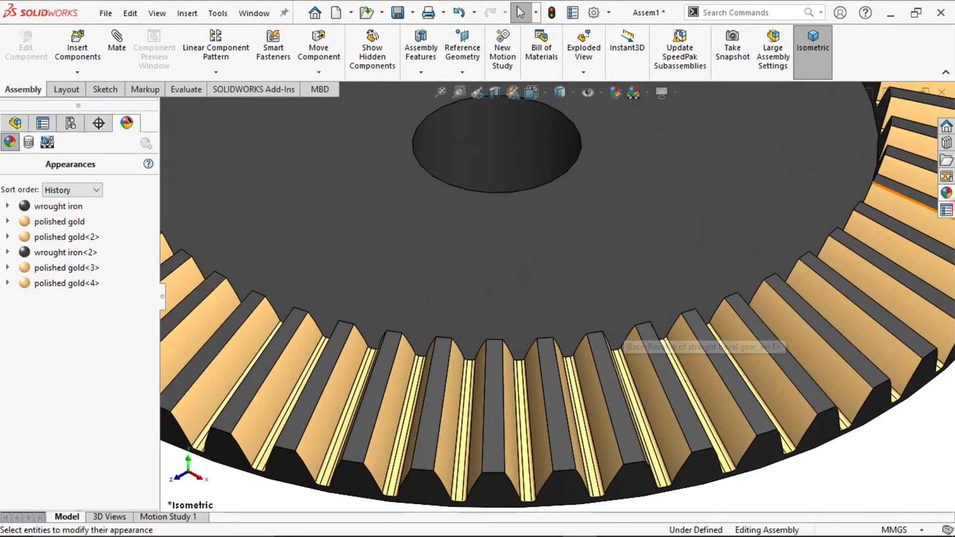
{"action": "left_click", "coordinate": [945, 193]}
{"action": "left_click_drag", "start_coordinate": [919, 463], "coordinate": [626, 409]}
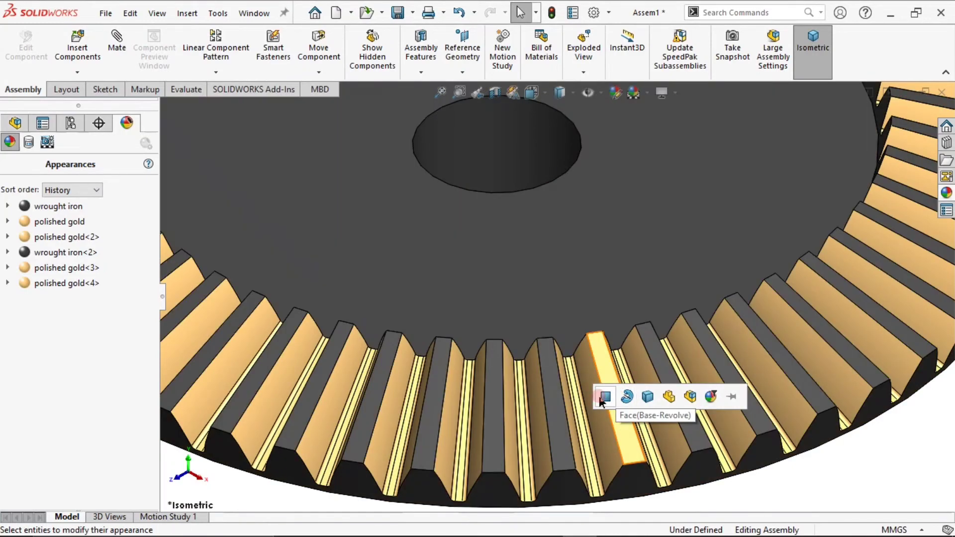
{"action": "left_click", "coordinate": [601, 400]}
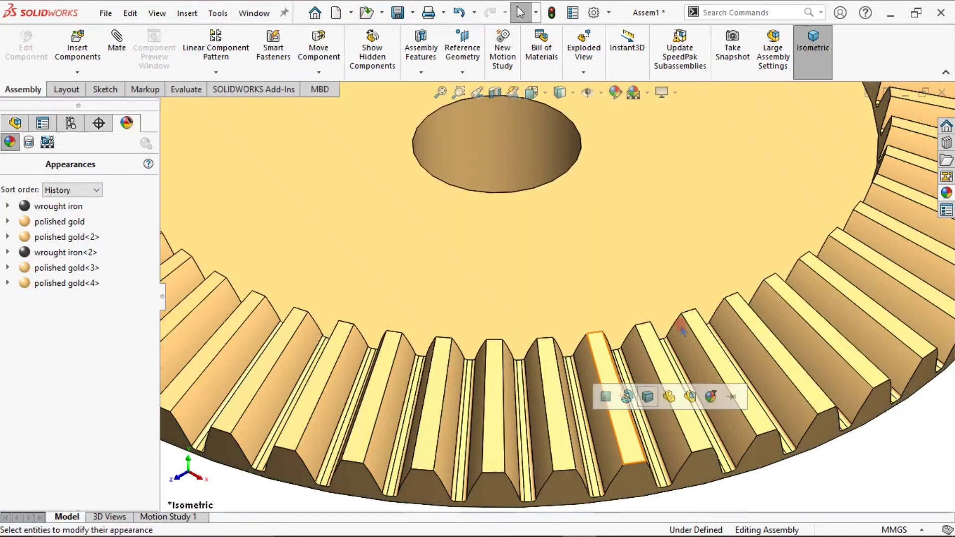
{"action": "scroll", "coordinate": [634, 261], "scroll_direction": "up", "scroll_amount": 4}
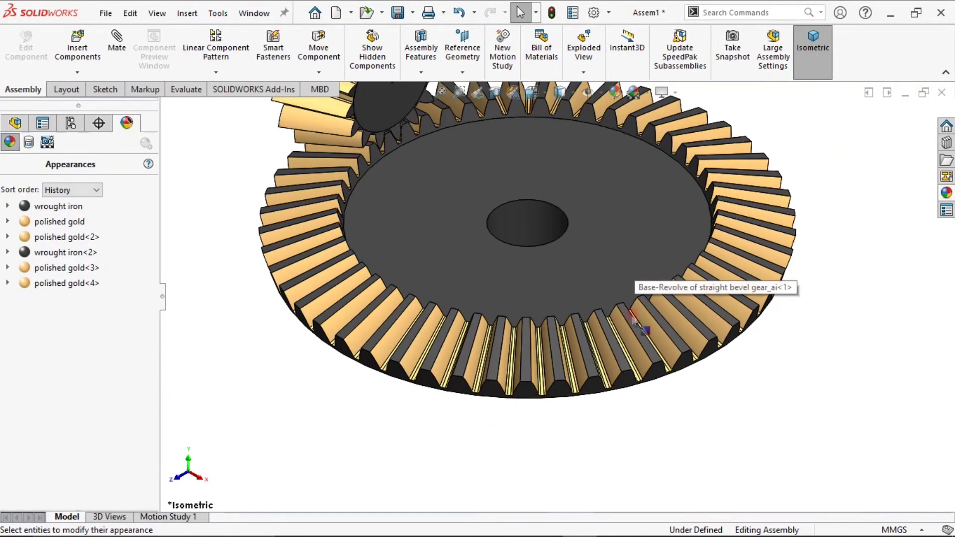
- Restore the isometric view and apply polished gold to only the flat central face of the large gear
{"action": "left_click", "coordinate": [812, 61]}
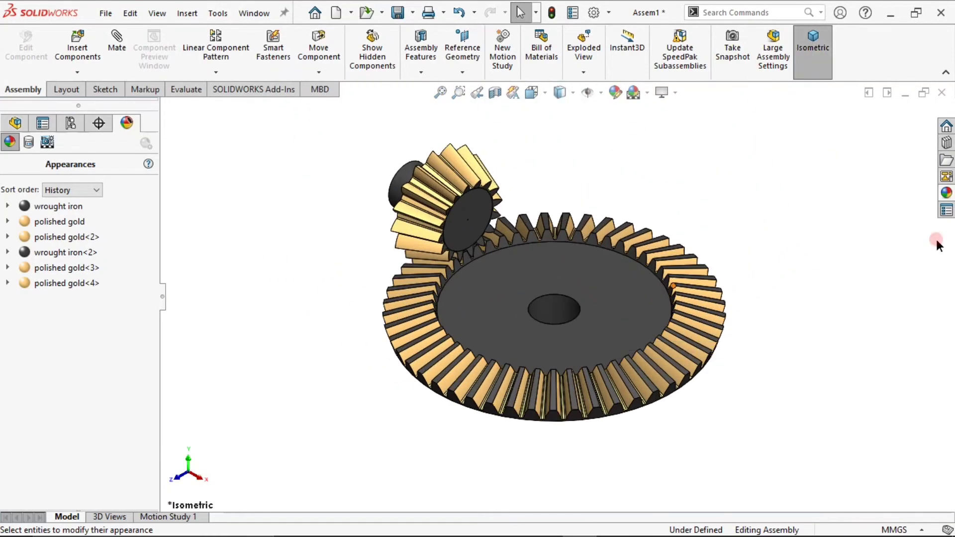
{"action": "left_click", "coordinate": [943, 192]}
{"action": "left_click_drag", "start_coordinate": [887, 436], "coordinate": [589, 281]}
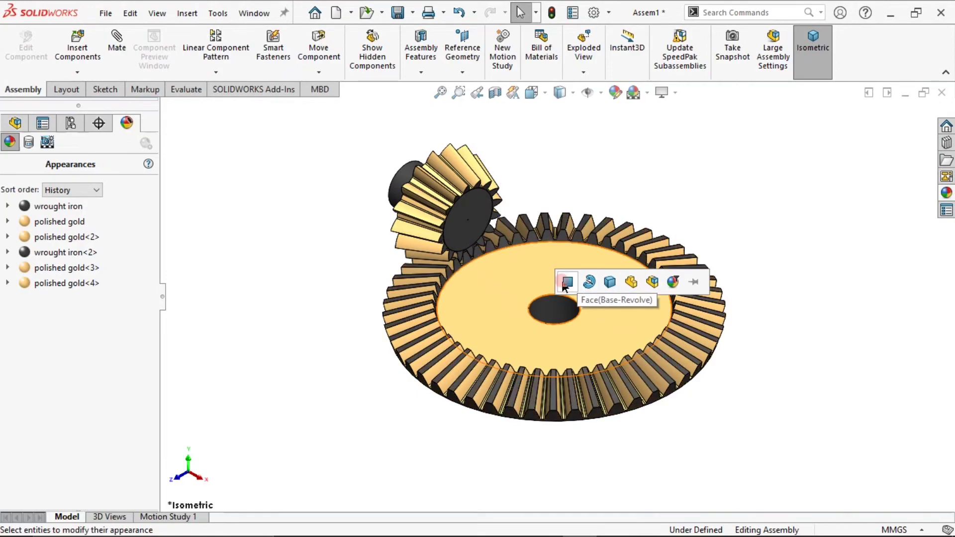
{"action": "left_click", "coordinate": [566, 283]}
- Rotate the large gear to check the motion and inspect the finished colouring of both gears up close
{"action": "left_click_drag", "start_coordinate": [624, 412], "coordinate": [347, 346]}
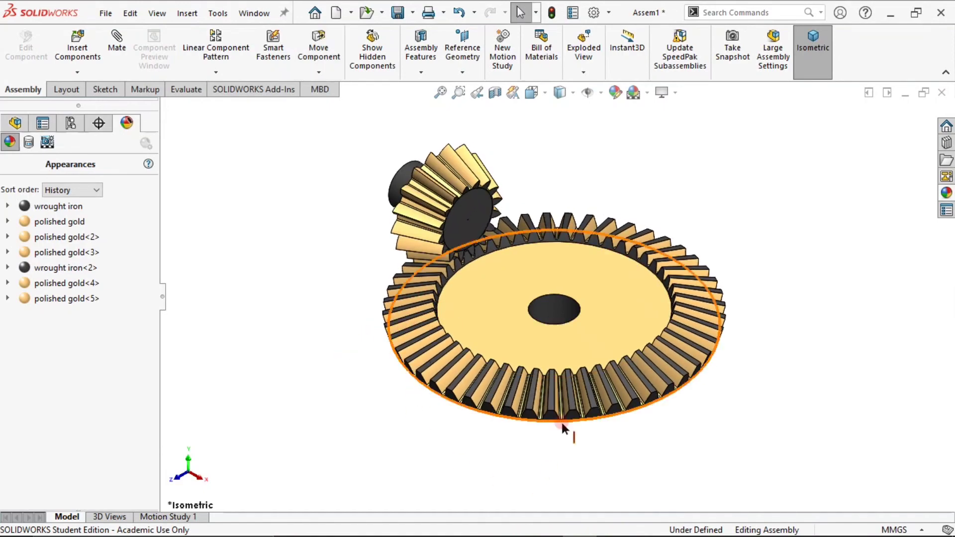
{"action": "middle_click_drag", "start_coordinate": [562, 422], "coordinate": [552, 393]}
{"action": "scroll", "coordinate": [572, 279], "scroll_direction": "down", "scroll_amount": 4}
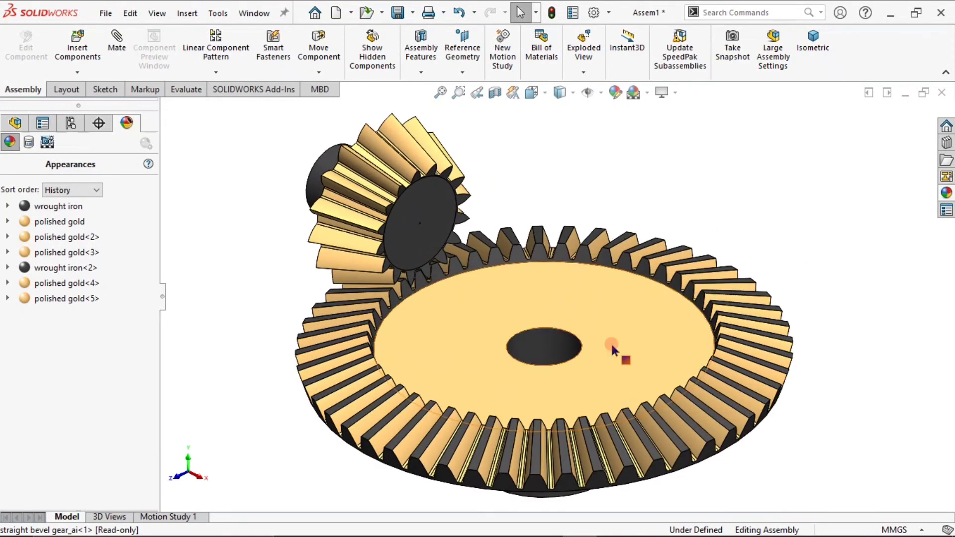
- Open Motion Study 1 with its timeline expanded and extend the animation's duration to 10 seconds
{"action": "left_click", "coordinate": [161, 520]}
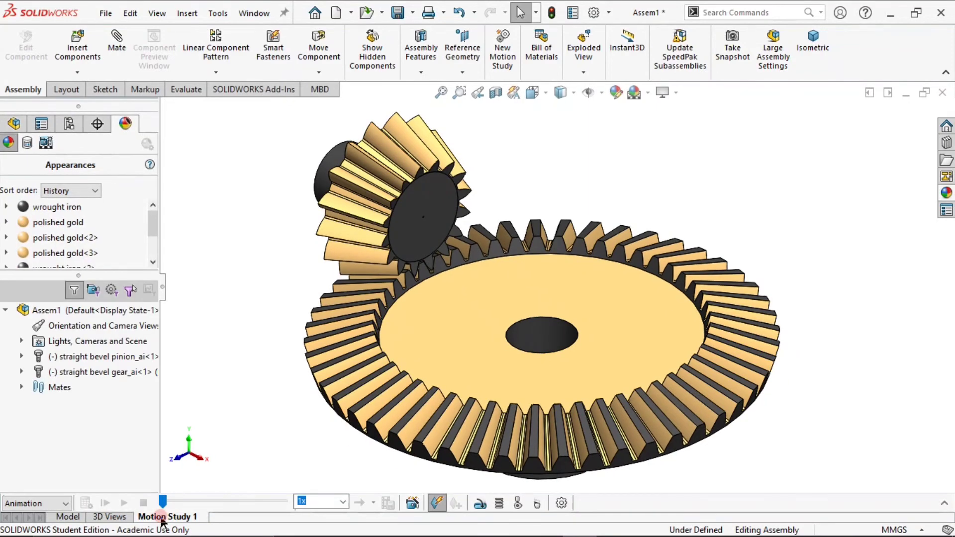
{"action": "left_click", "coordinate": [942, 502]}
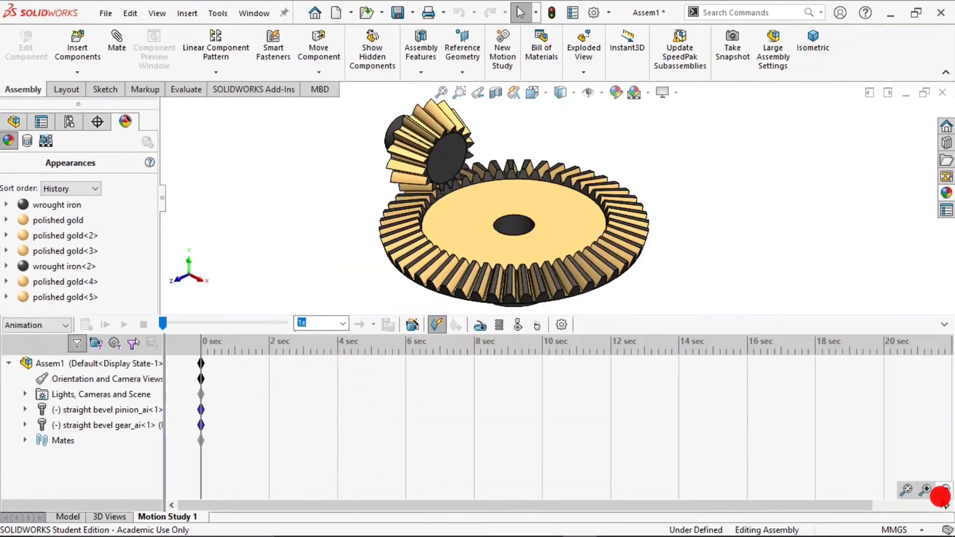
{"action": "left_click_drag", "start_coordinate": [202, 366], "coordinate": [315, 366]}
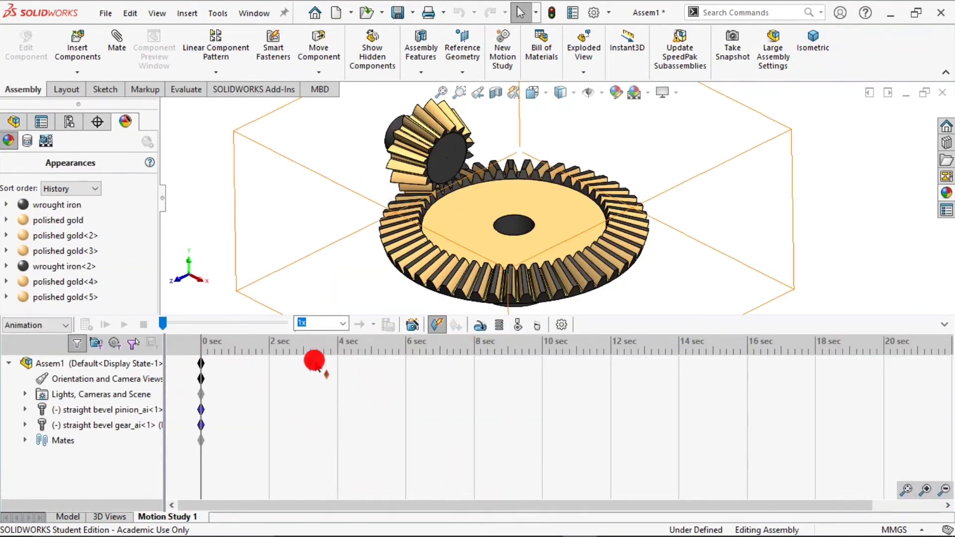
{"action": "left_click_drag", "start_coordinate": [543, 376], "coordinate": [542, 371]}
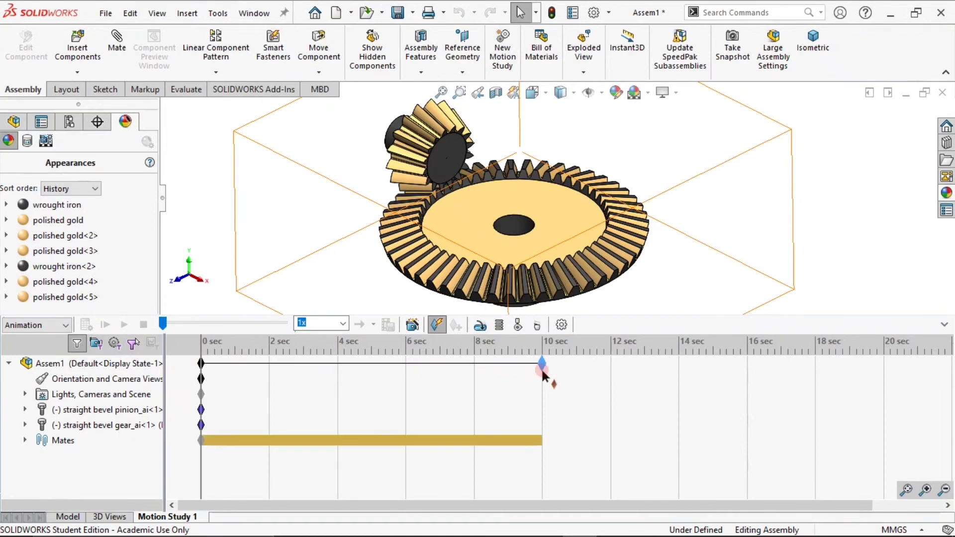
{"action": "left_click", "coordinate": [67, 326]}
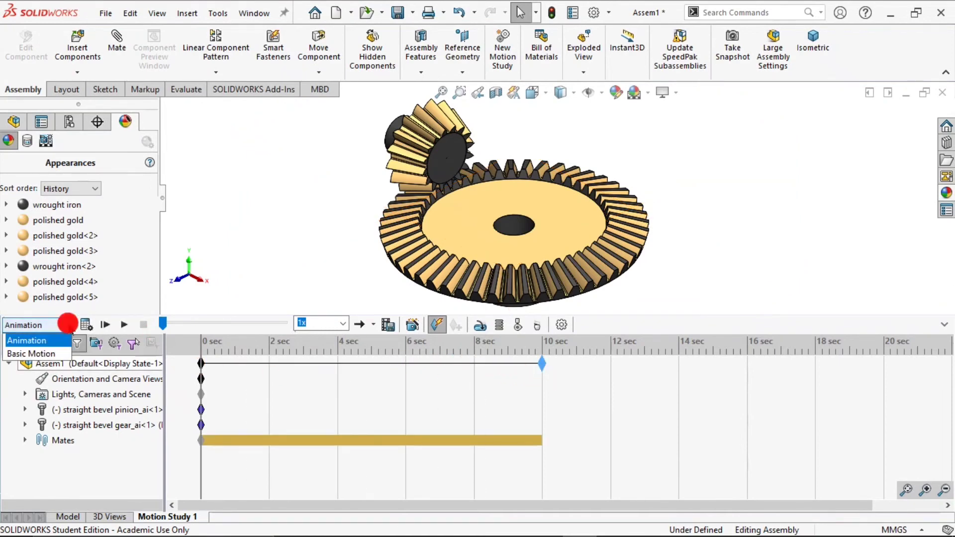
{"action": "left_click", "coordinate": [127, 326]}
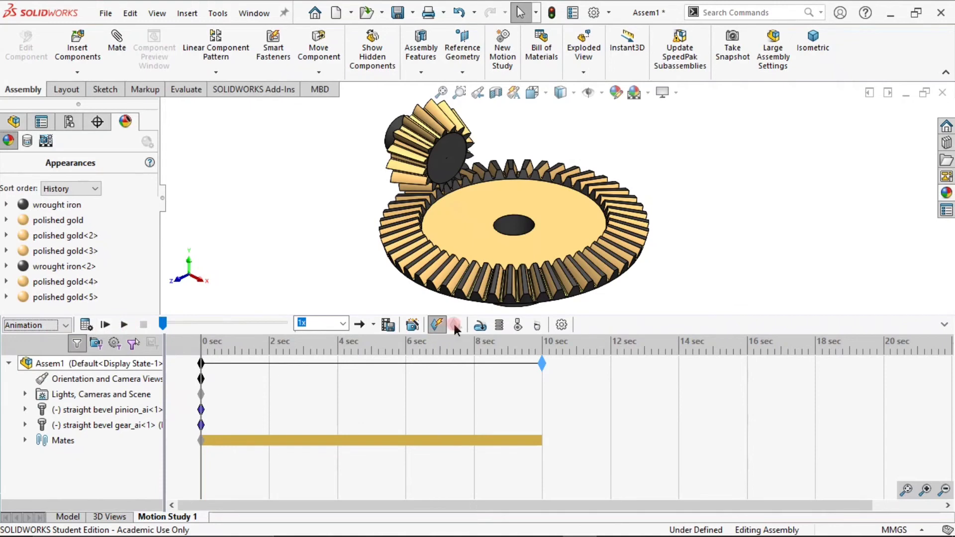
- Add a constant-speed rotary motor at 25 RPM on the cylindrical bore face of the large gear
{"action": "left_click", "coordinate": [480, 324]}
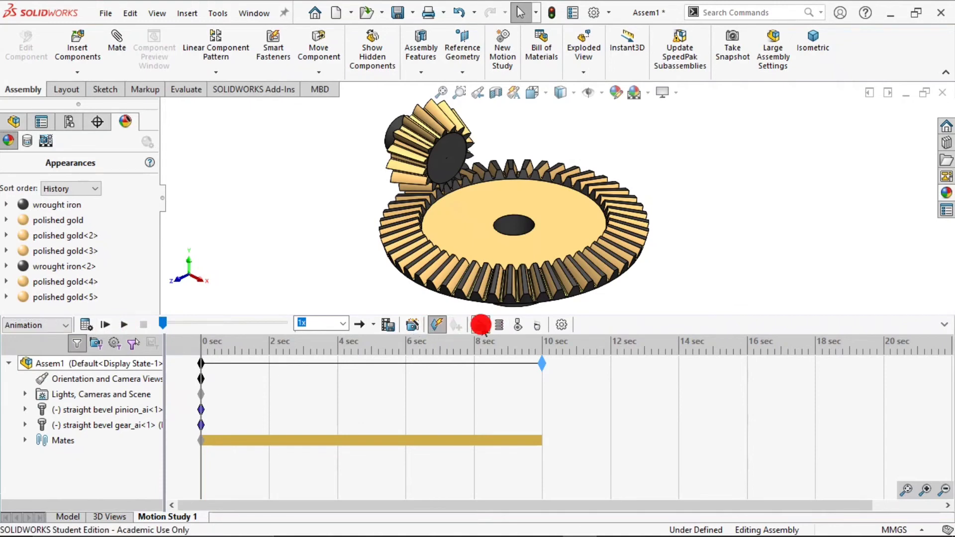
{"action": "left_click", "coordinate": [521, 227]}
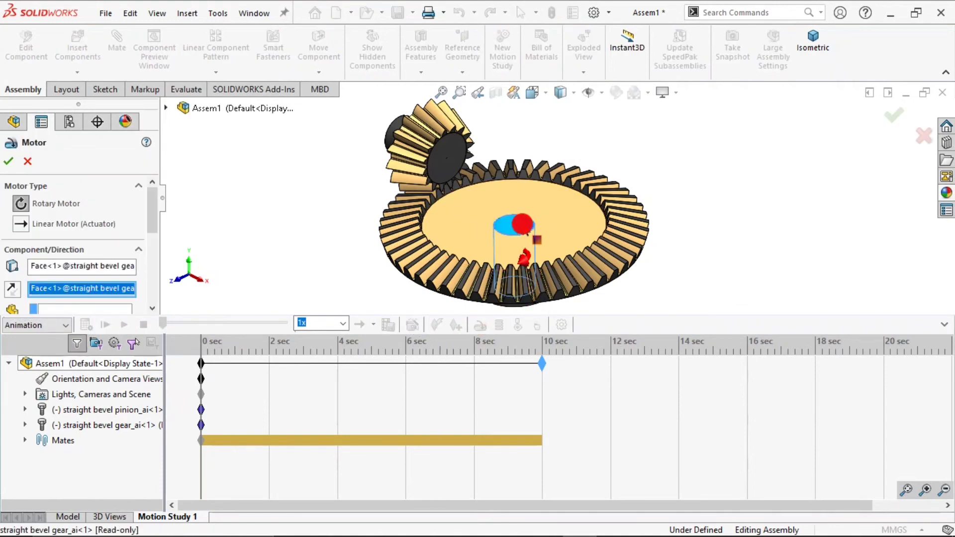
{"action": "scroll", "coordinate": [143, 228], "scroll_direction": "down", "scroll_amount": 5}
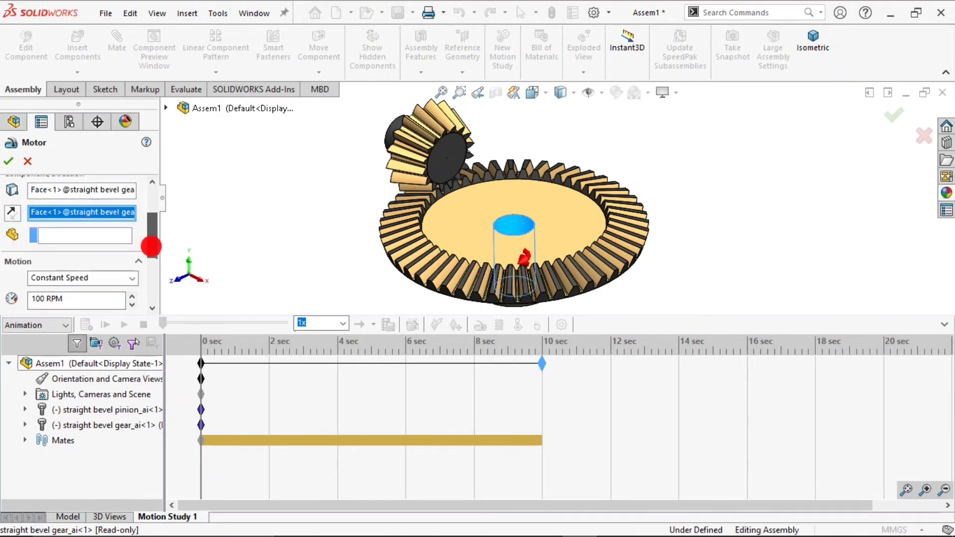
{"action": "double_click", "coordinate": [40, 197]}
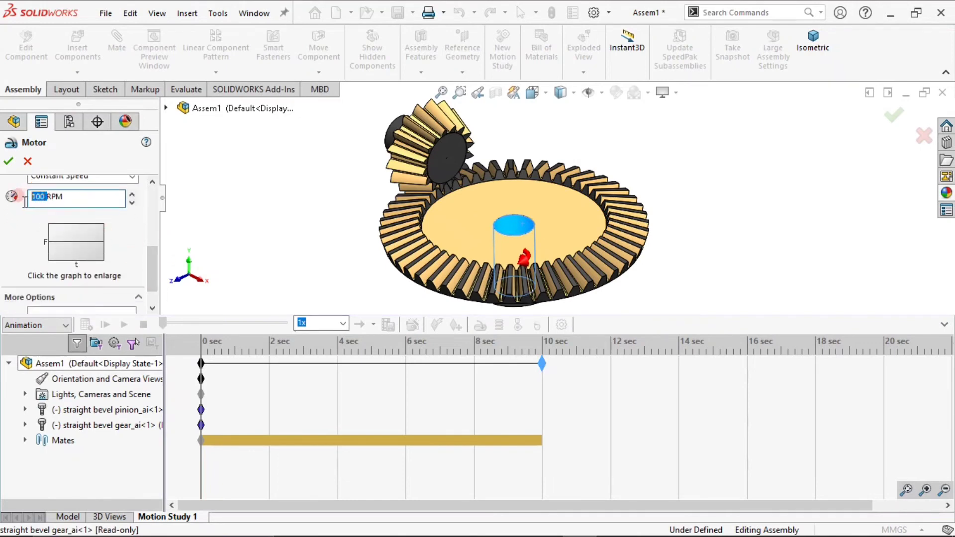
{"action": "type", "text": "25"}
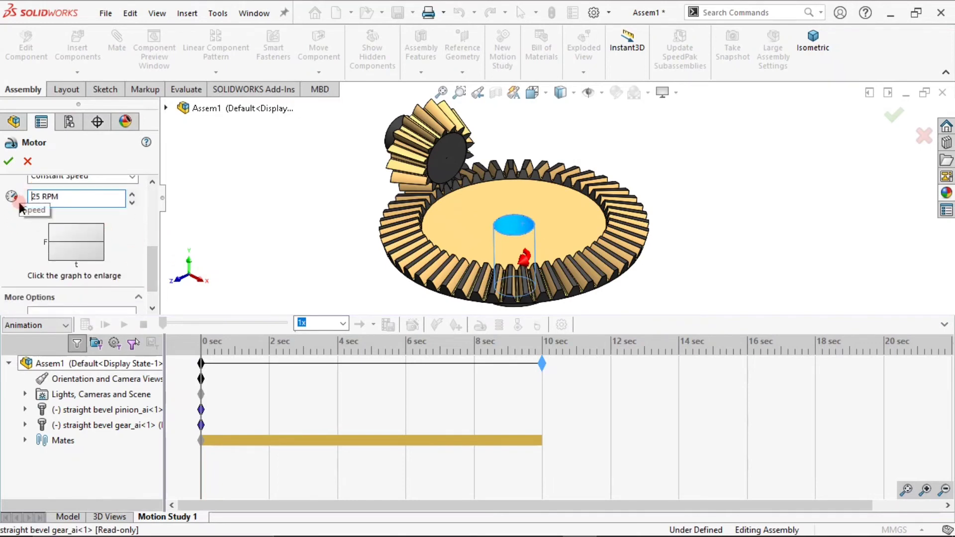
{"action": "key", "text": "Return"}
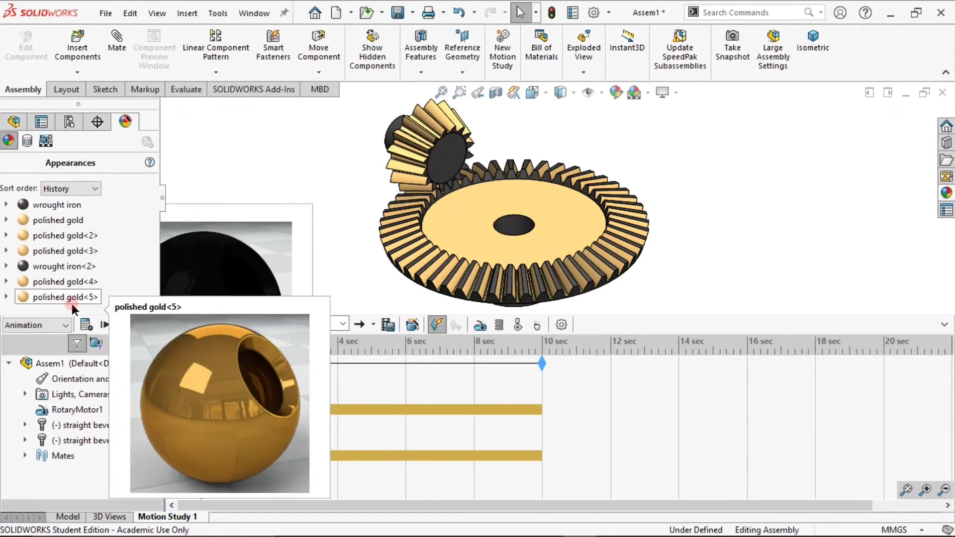
- Calculate the motion study, collapse the timeline and play the gear animation in the enlarged view
{"action": "left_click", "coordinate": [92, 326]}
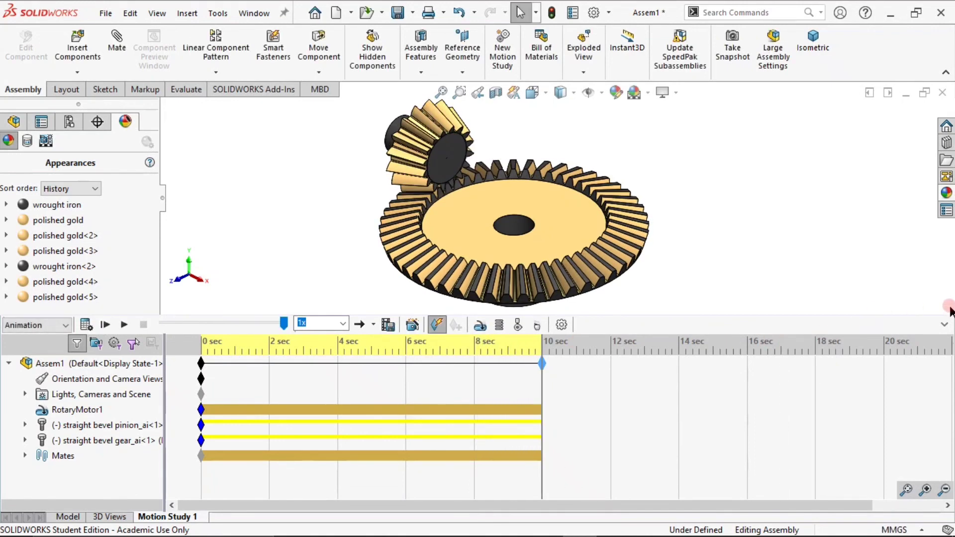
{"action": "left_click", "coordinate": [945, 326]}
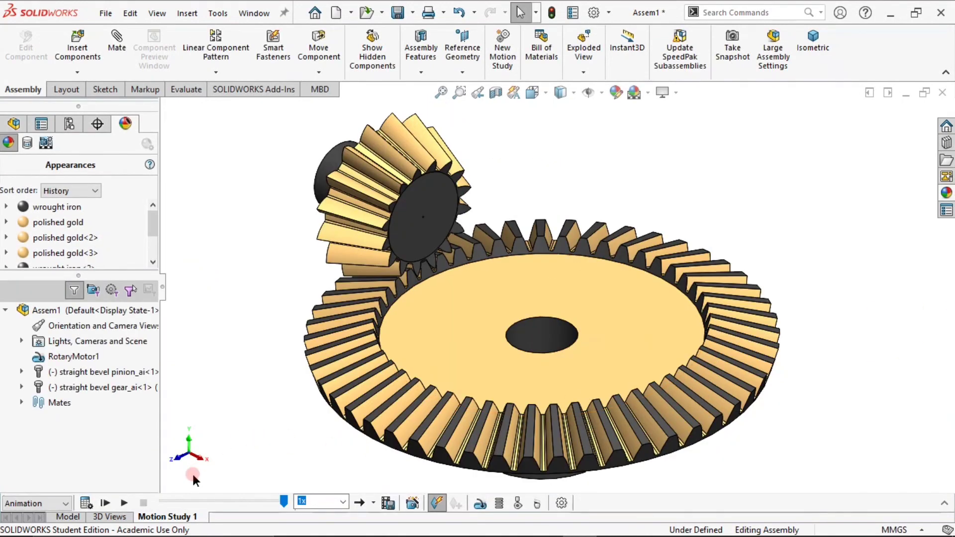
{"action": "left_click", "coordinate": [117, 504]}
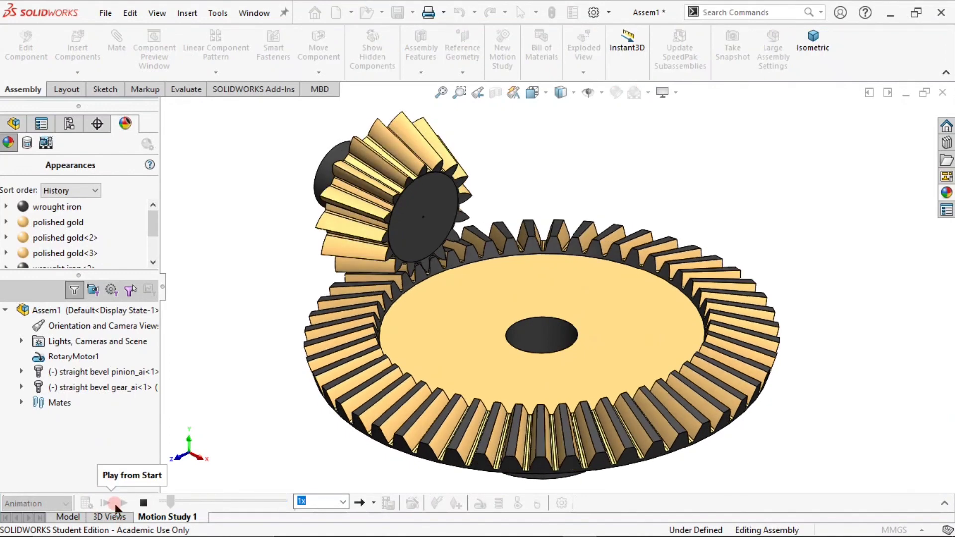